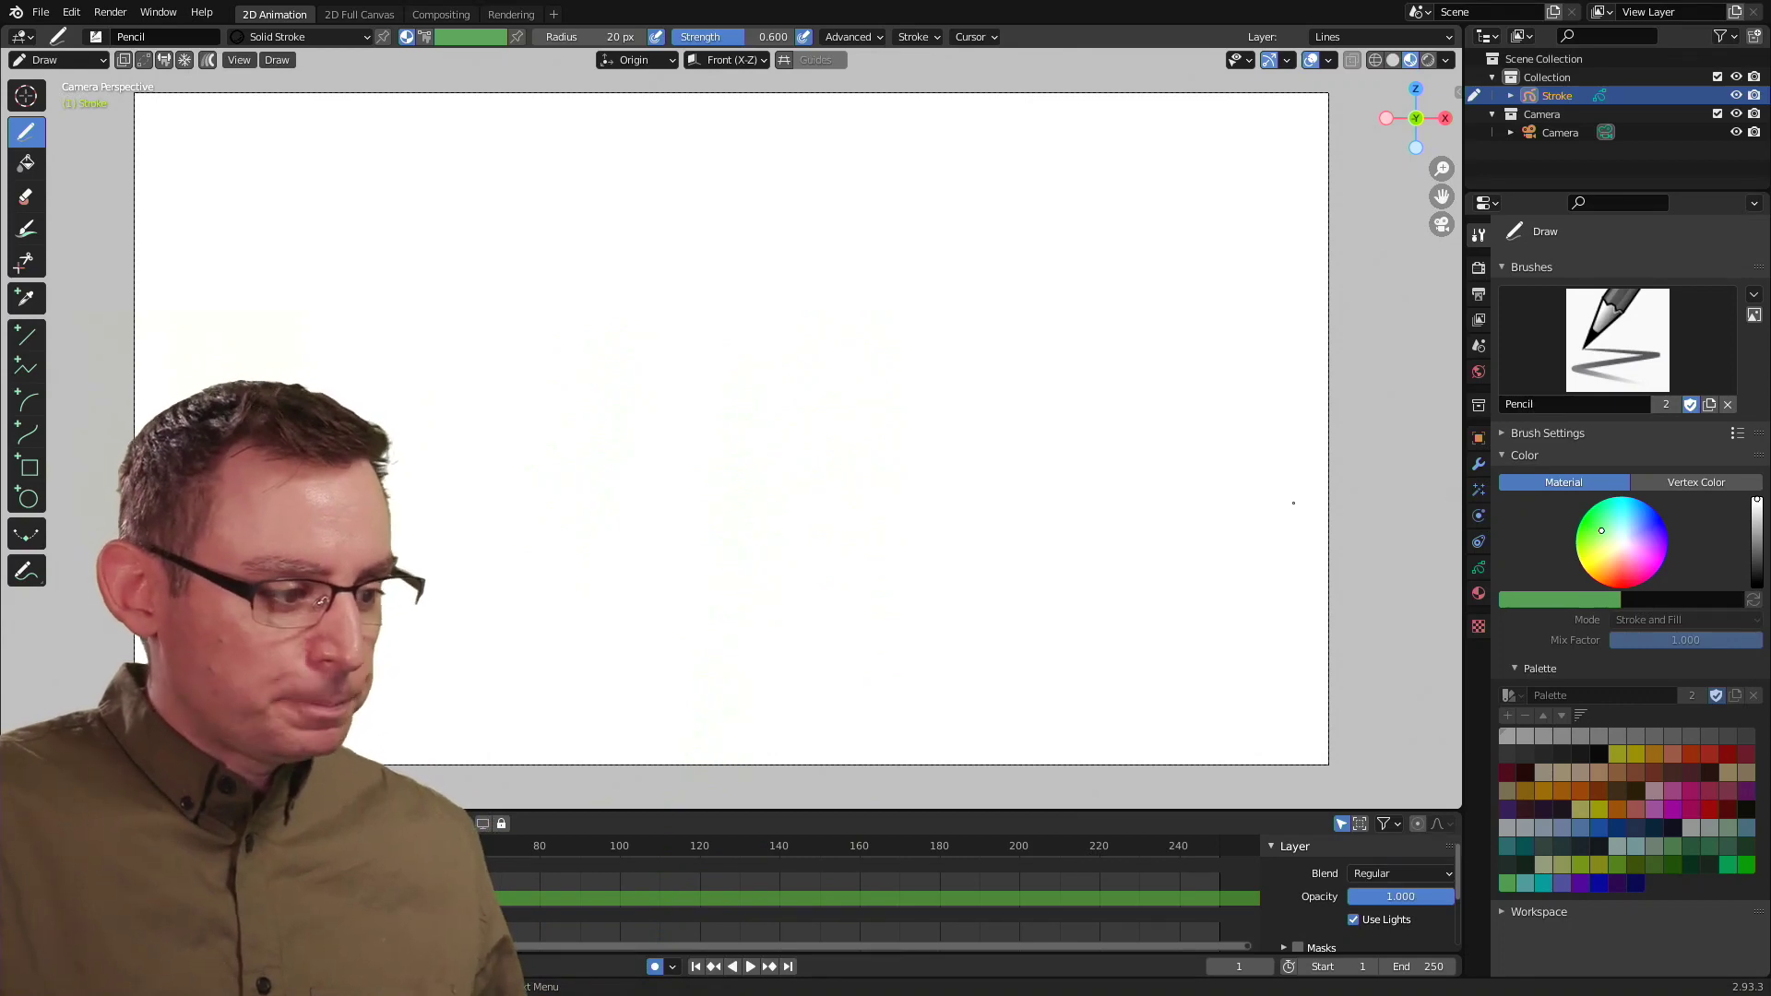
# Delete the Lines and Fills layers and add one new layer renamed 'Scene'
pyautogui.click(1477, 568)
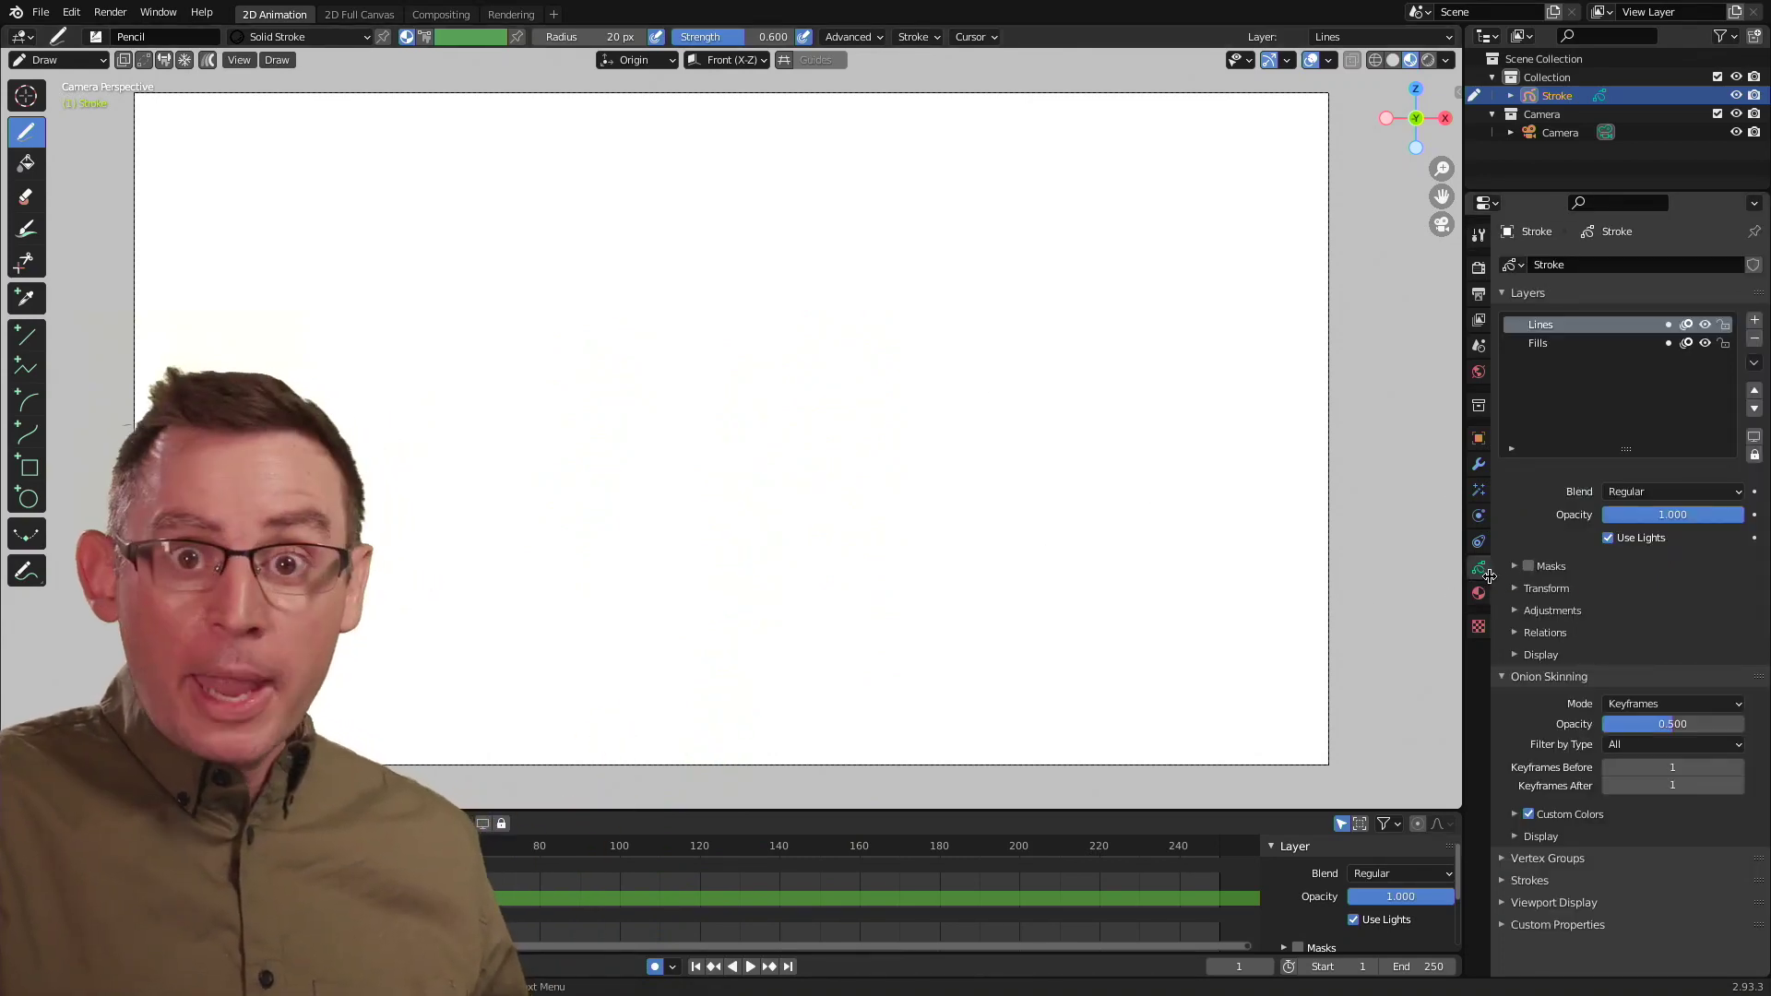
pyautogui.click(1754, 340)
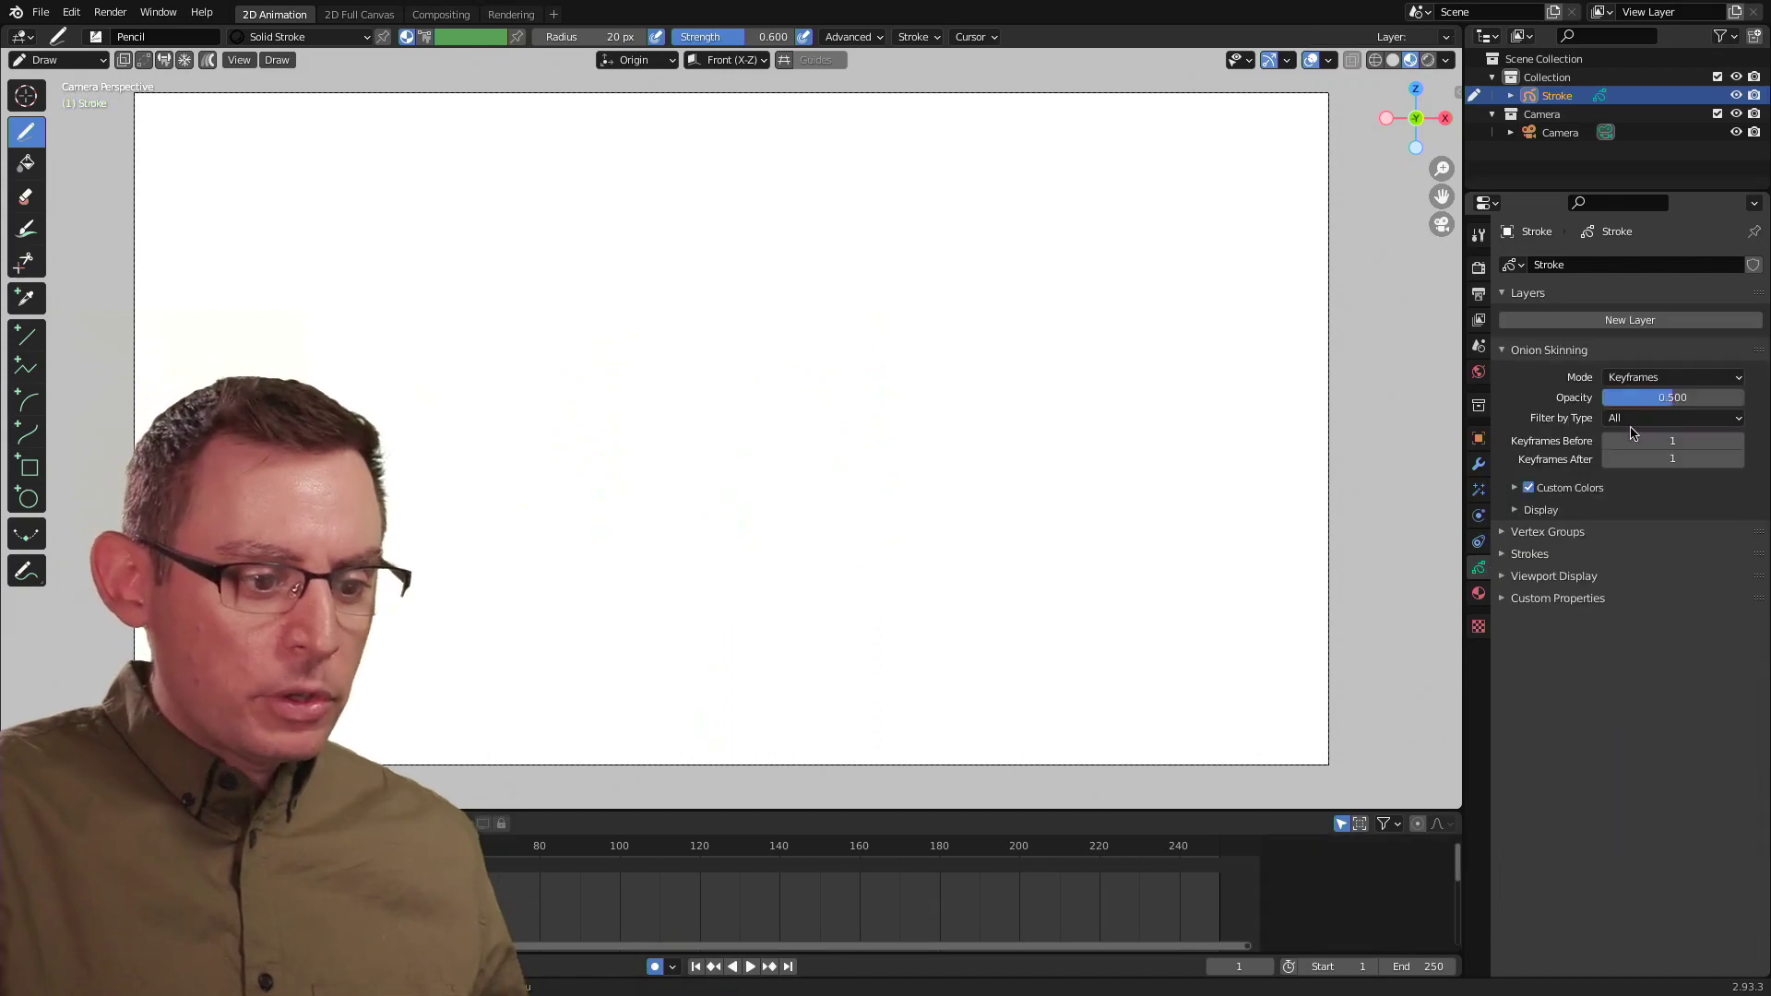
pyautogui.click(1629, 320)
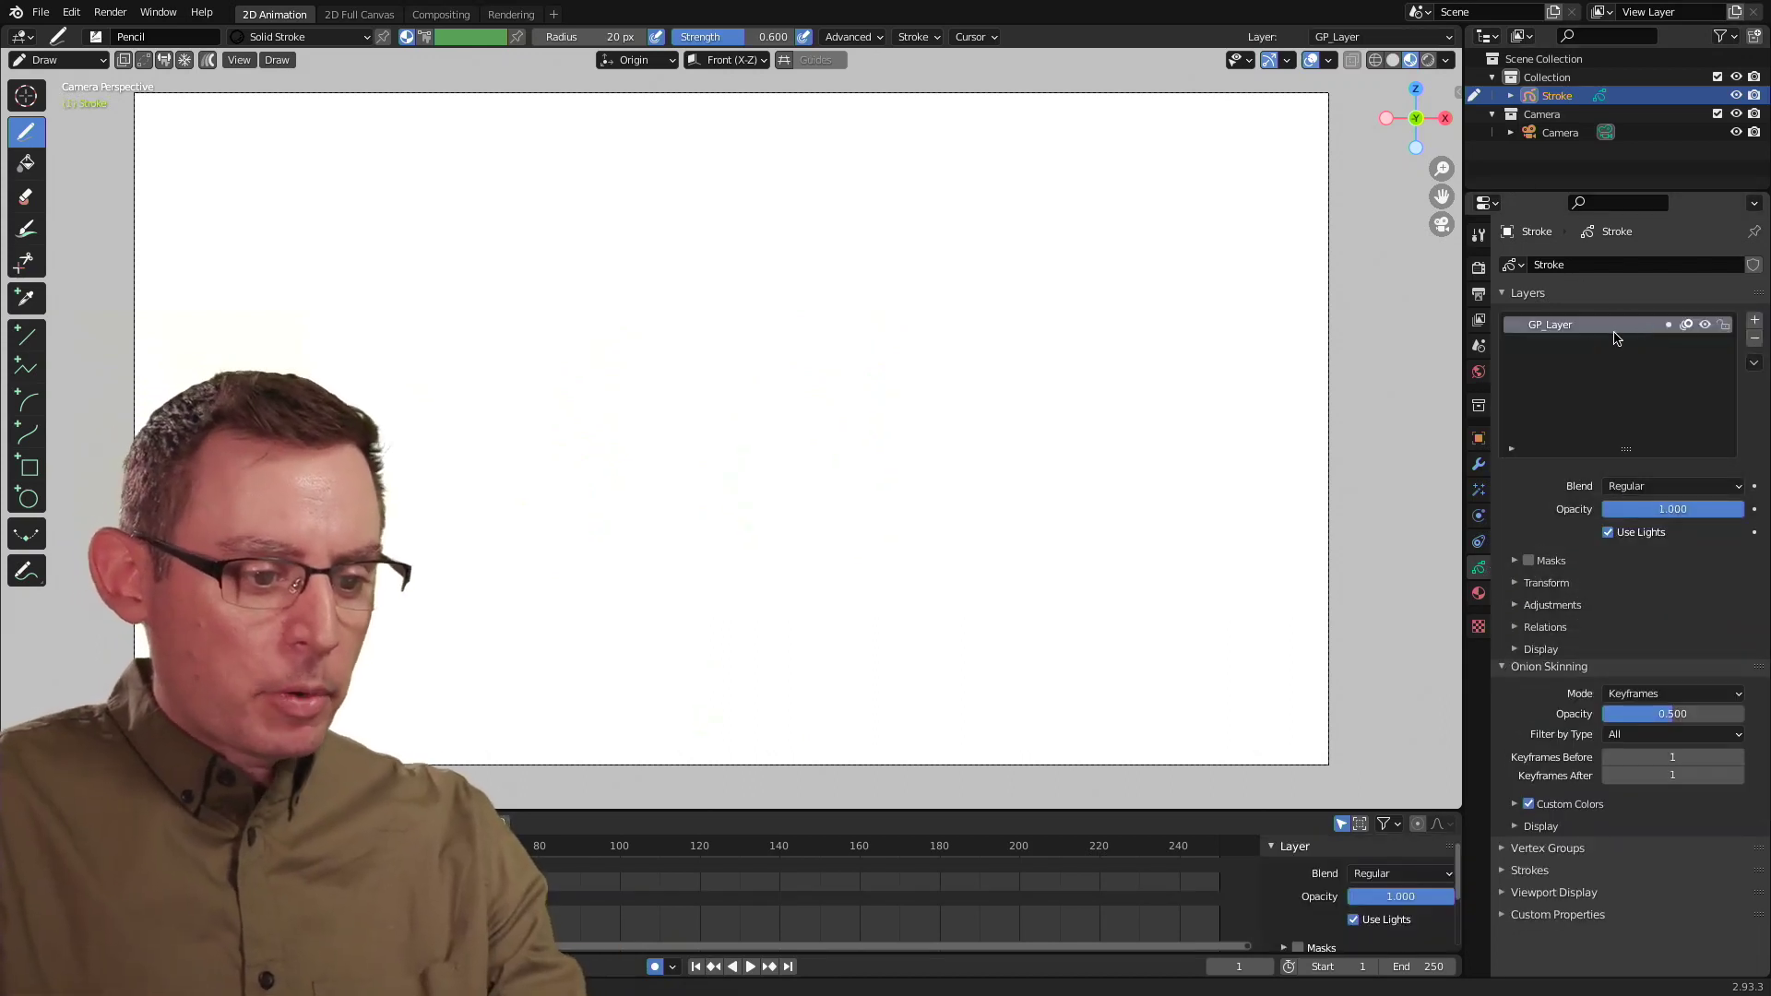
pyautogui.doubleClick(1560, 324)
pyautogui.write('Scene')
pyautogui.press('Return')
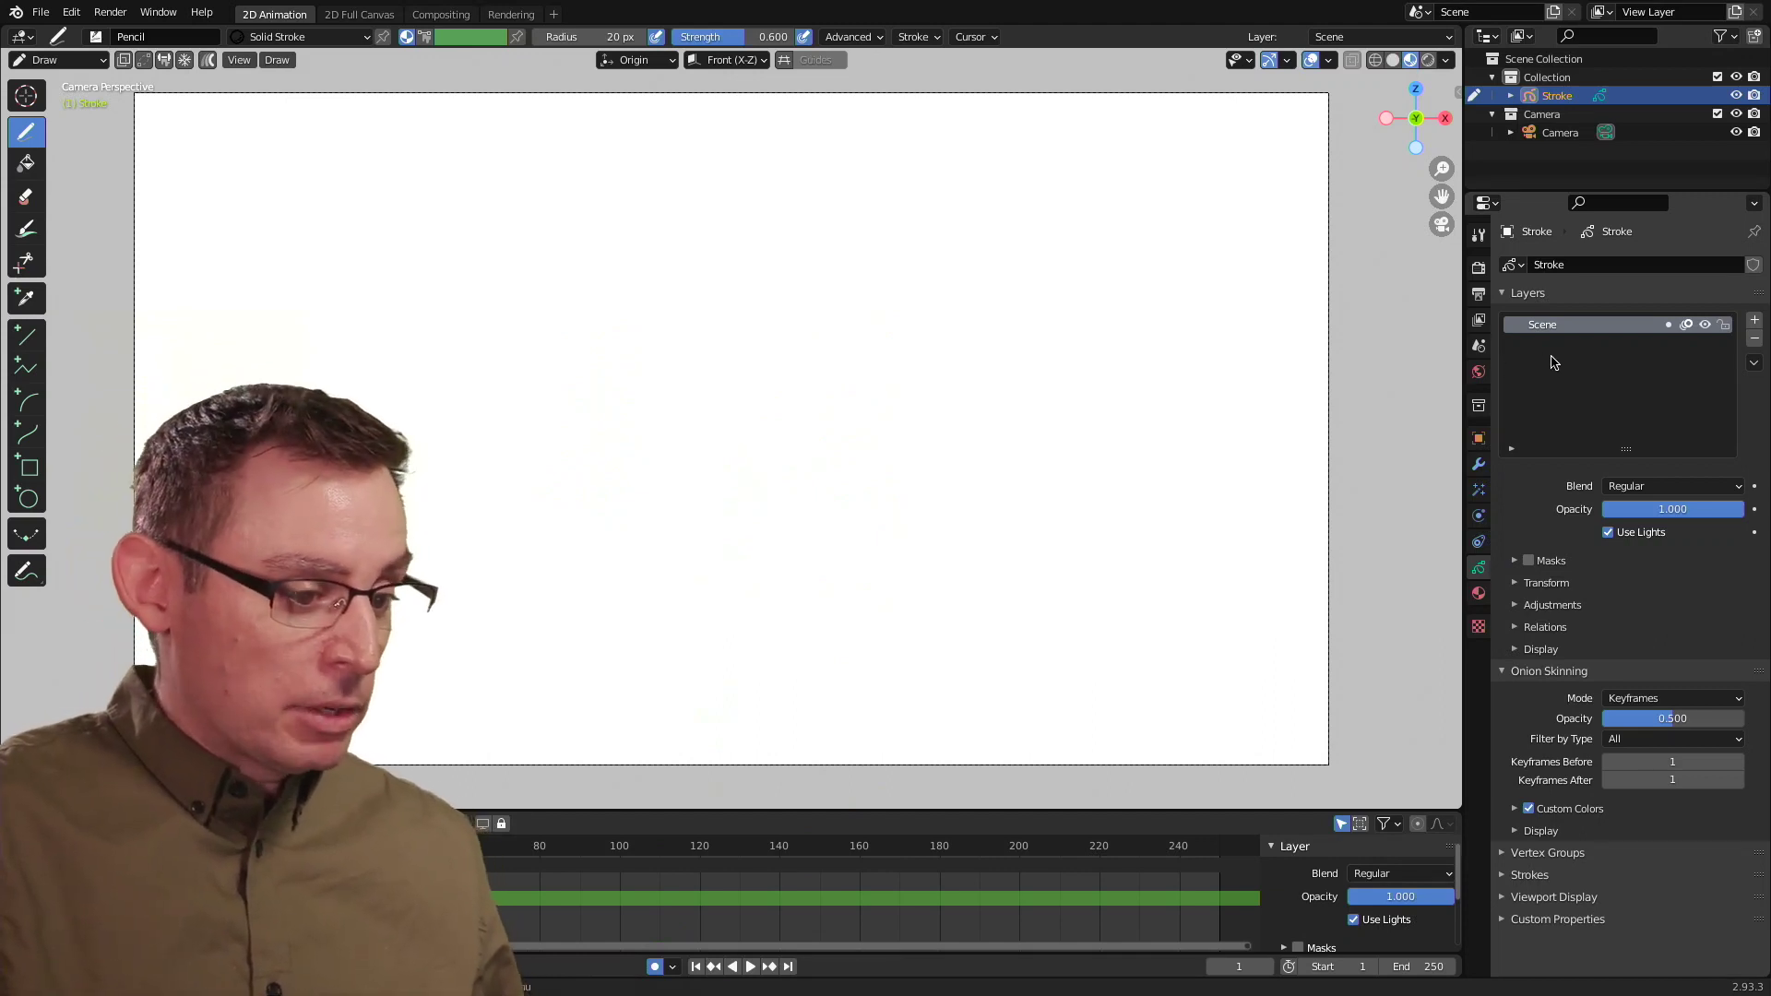
# Delete the Squares Stroke and Dots Stroke materials, leaving Solid Stroke active
pyautogui.click(1479, 596)
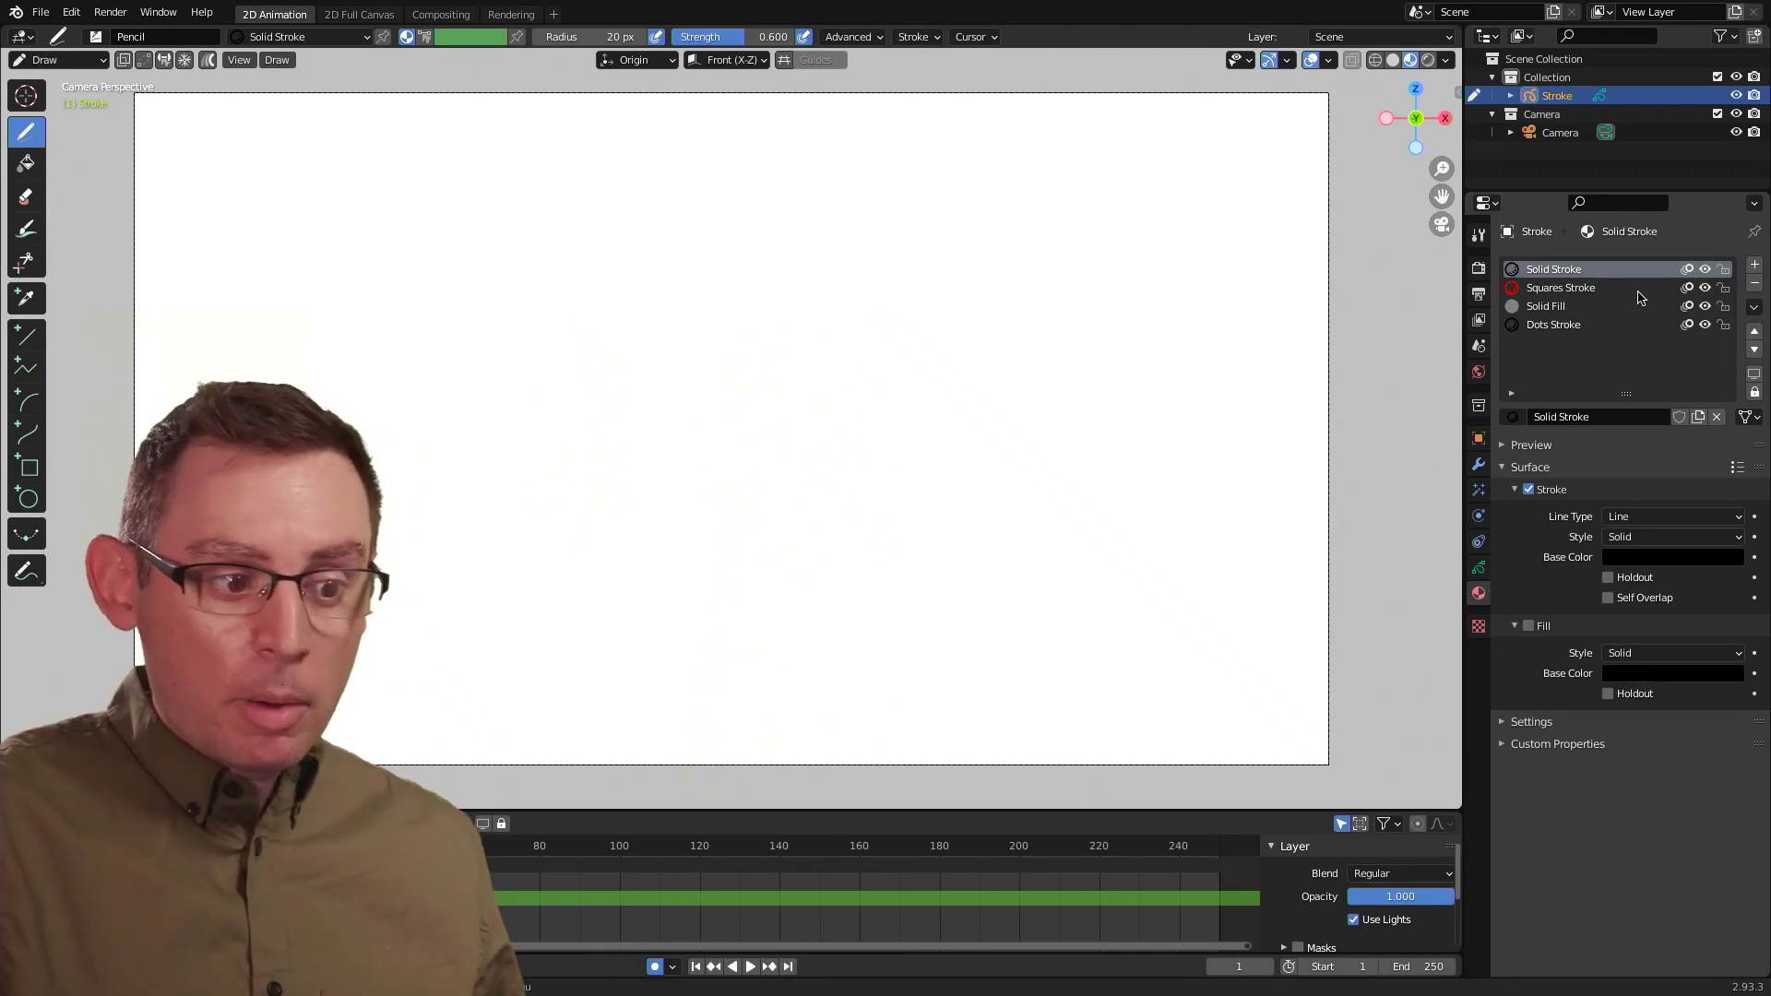
pyautogui.click(1584, 288)
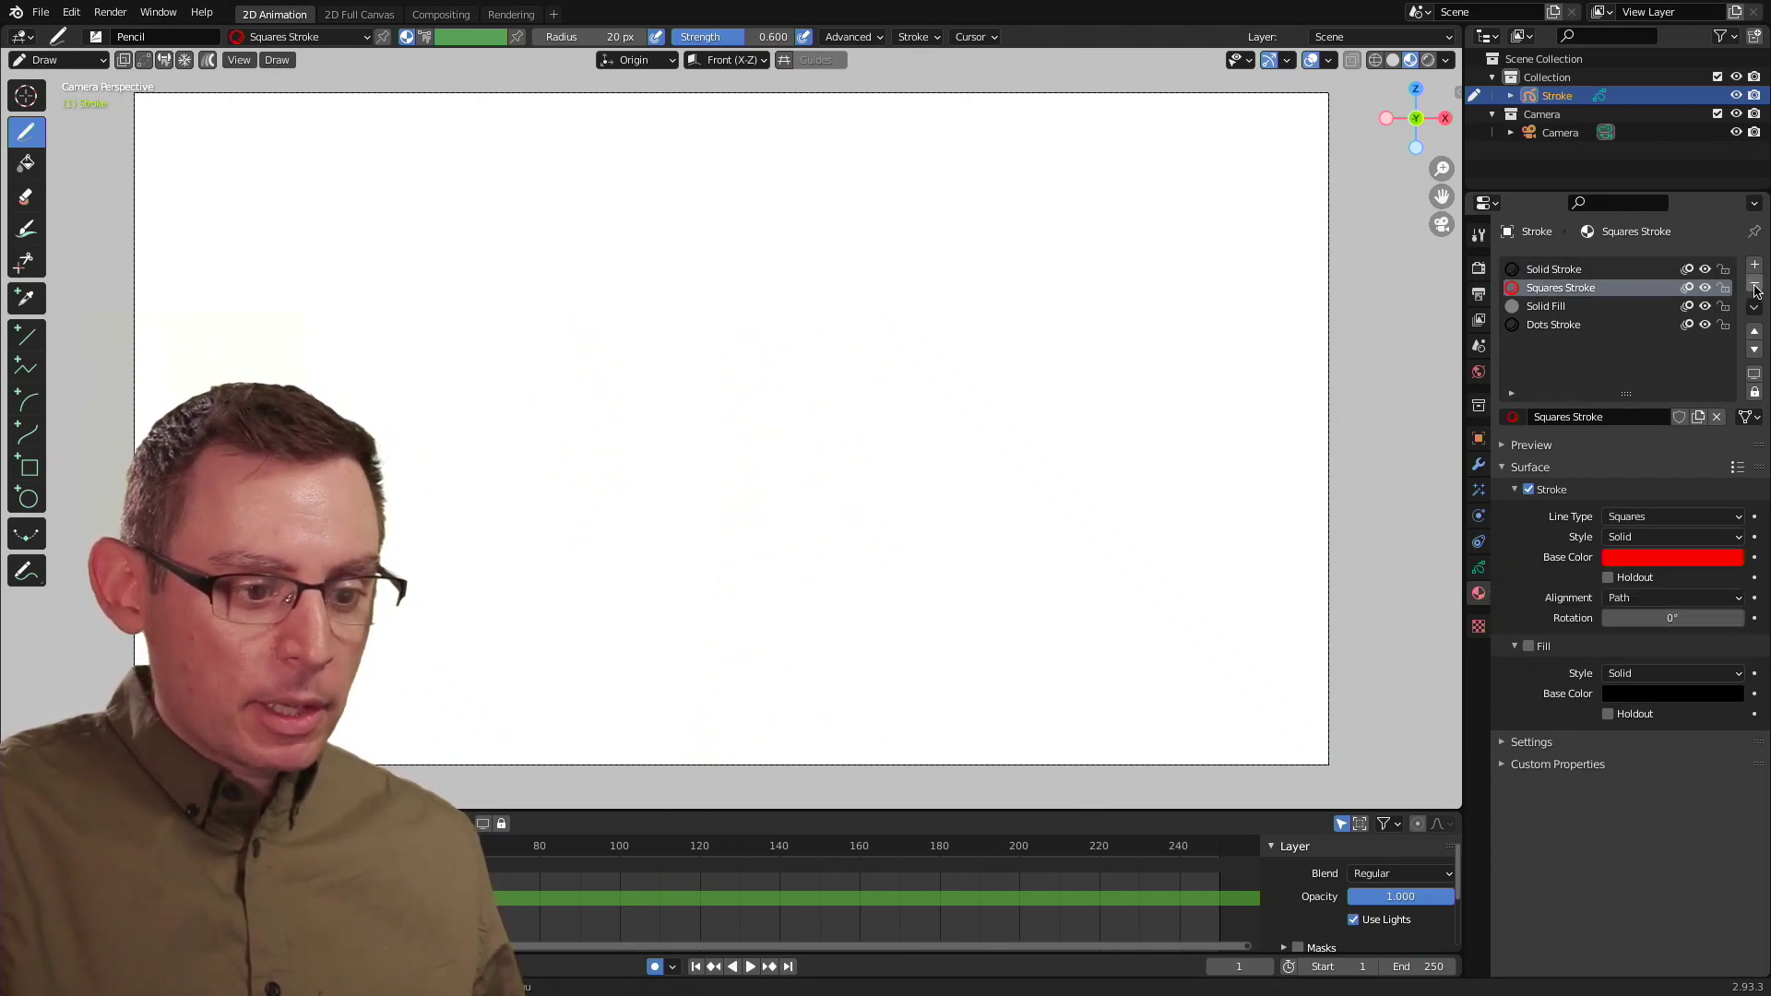
pyautogui.click(1754, 287)
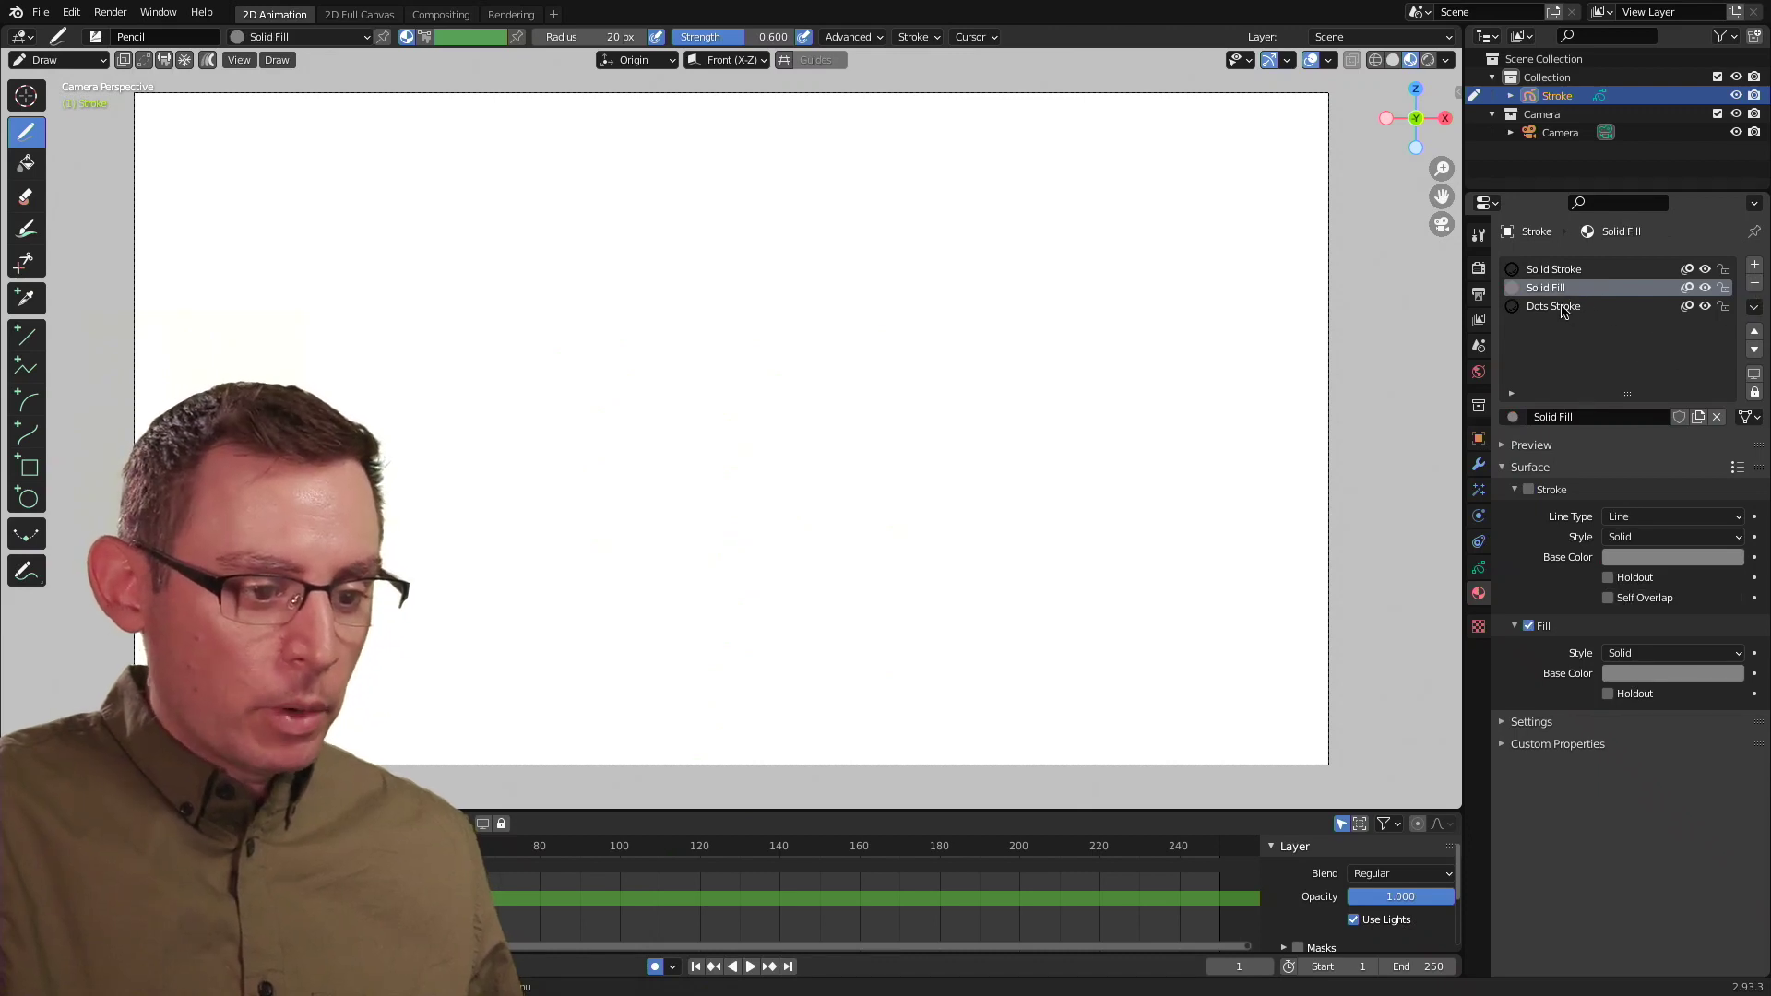
pyautogui.click(1555, 308)
pyautogui.click(1756, 287)
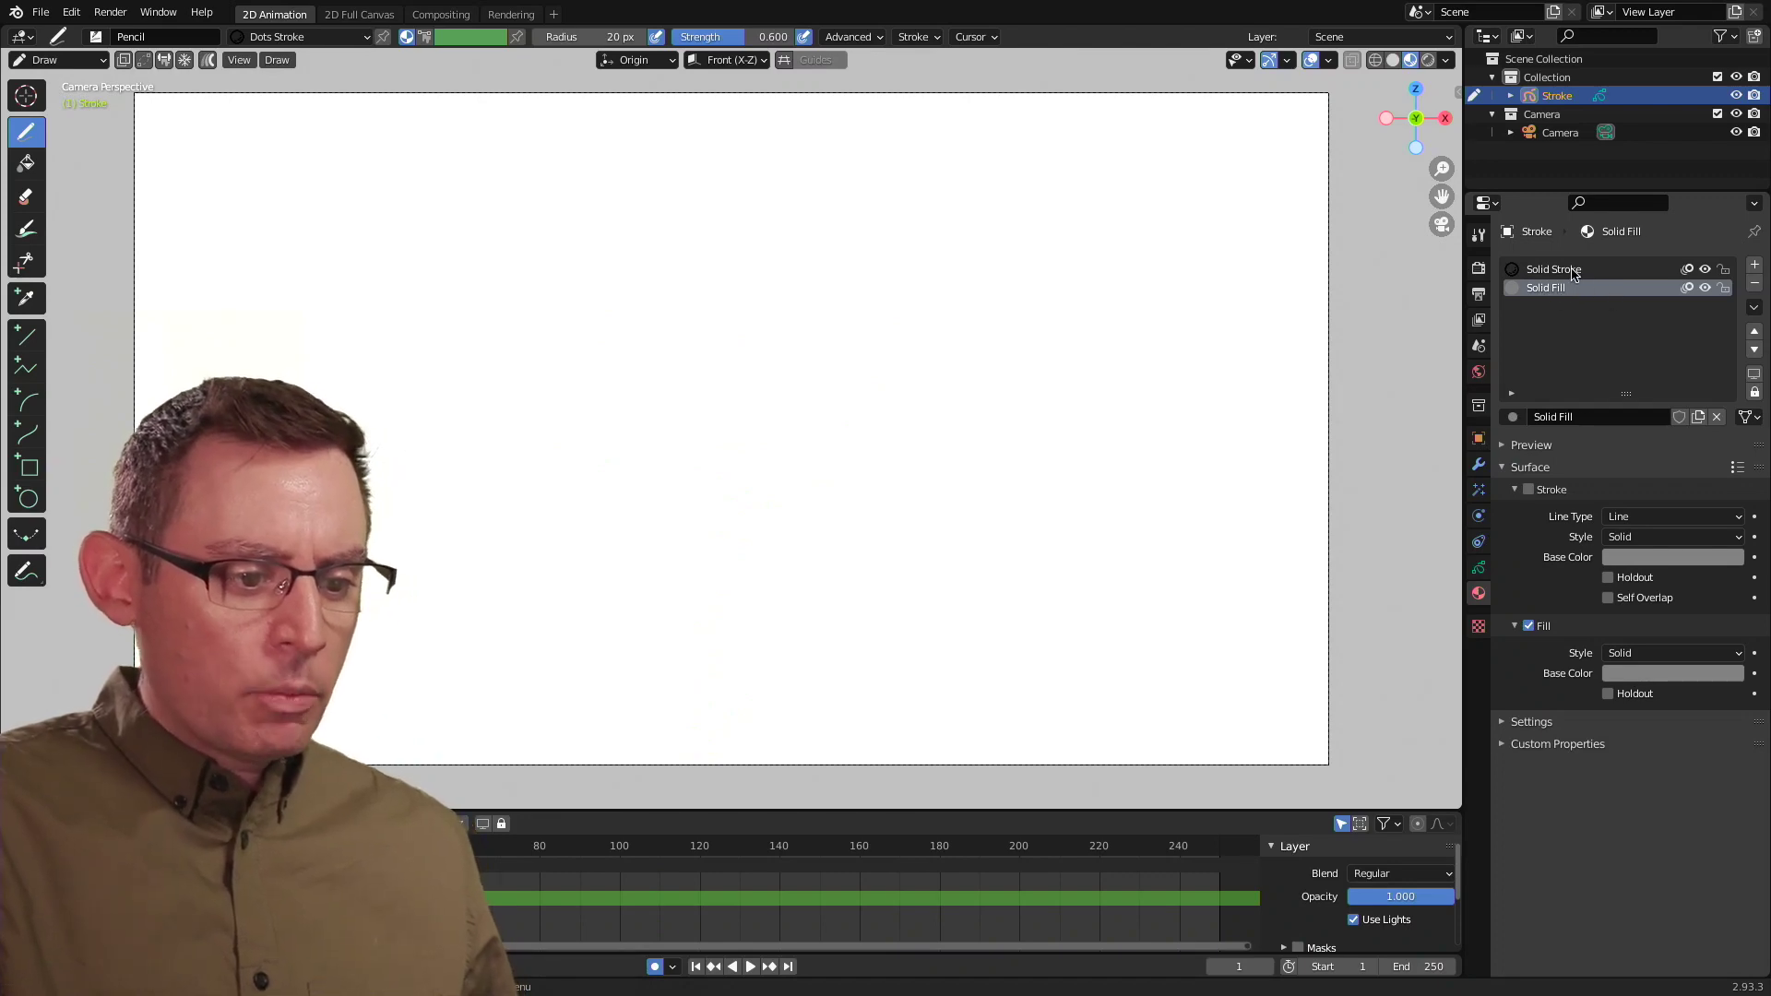
pyautogui.click(1574, 269)
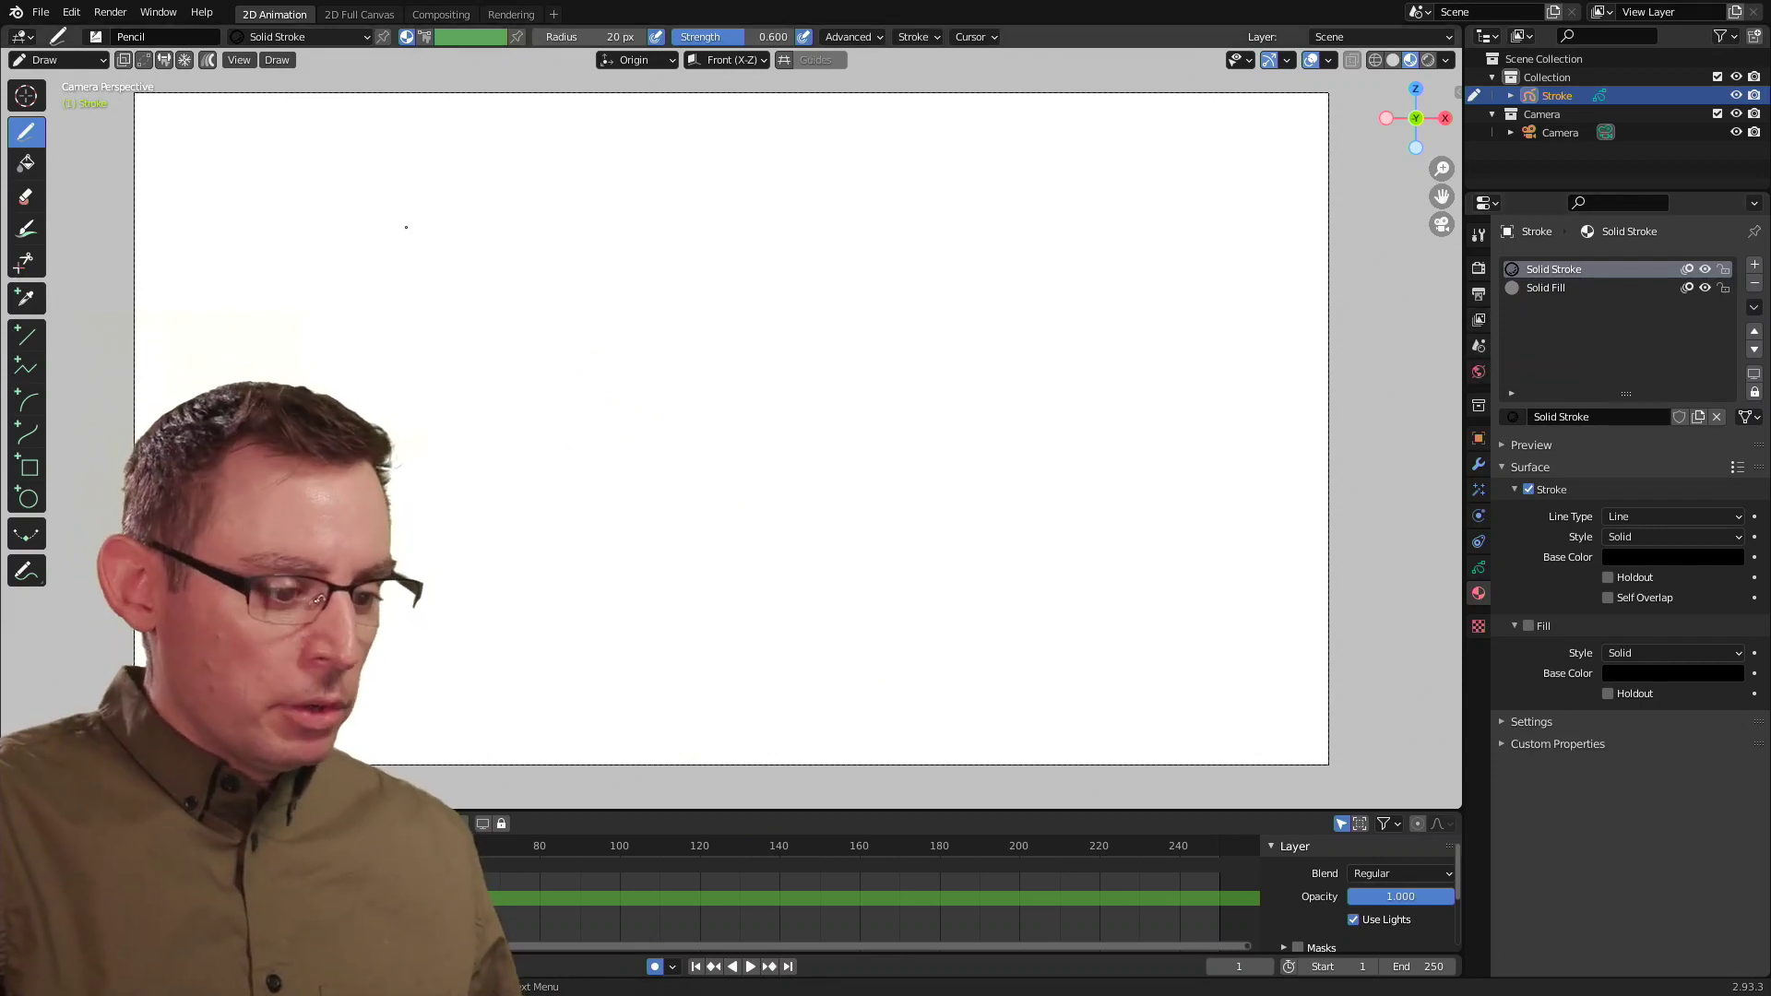
pyautogui.click(28, 334)
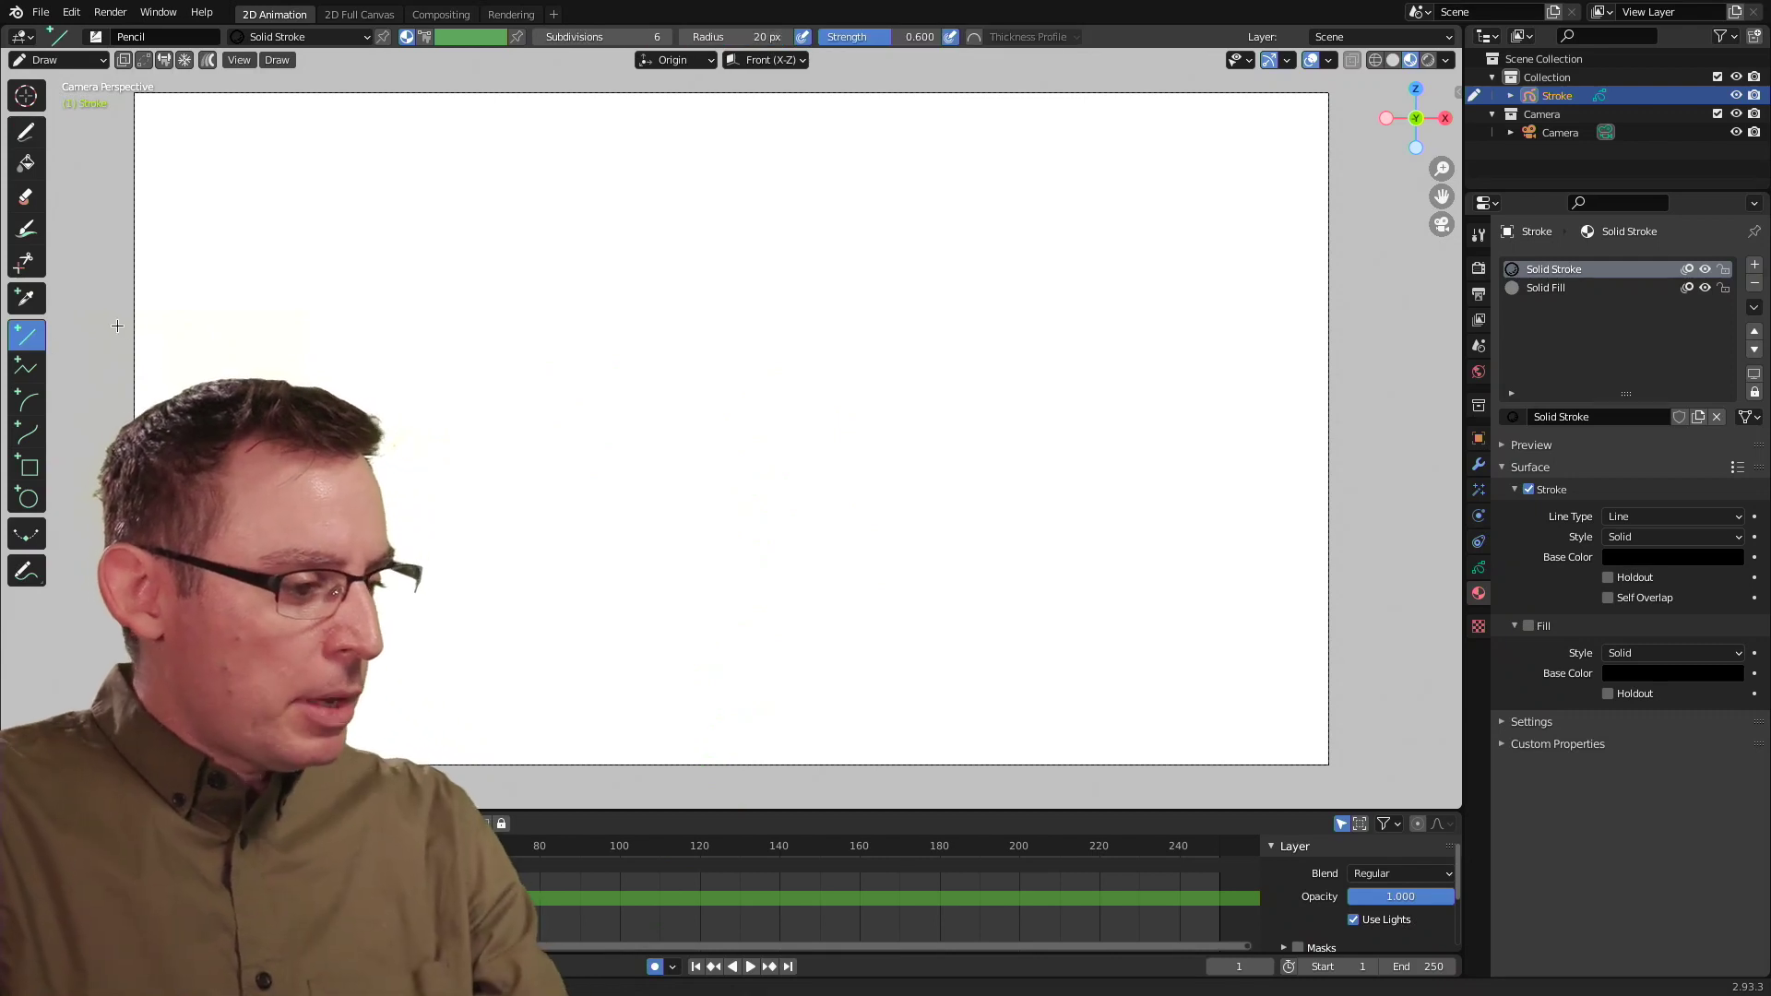
# Draw a thicker (50 px radius) horizontal horizon line spanning the canvas width
pyautogui.moveTo(110, 322); pyautogui.dragTo(1397, 319)
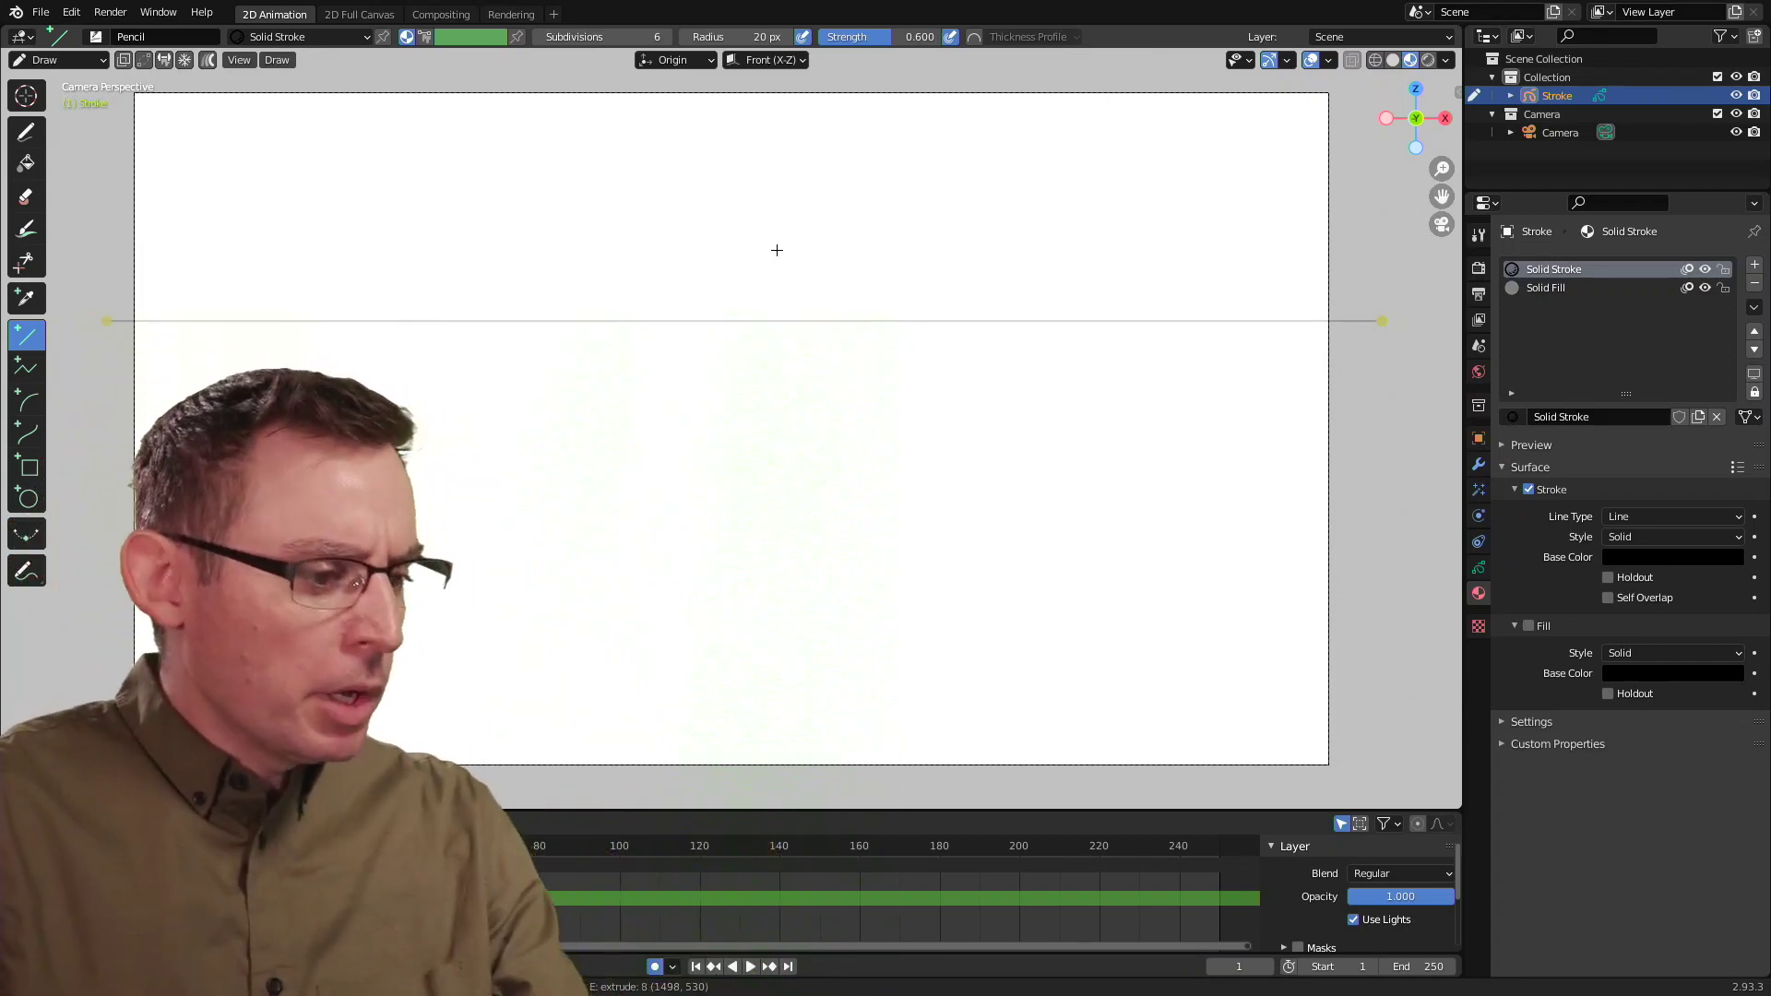
pyautogui.hotkey('ctrl', 'z')
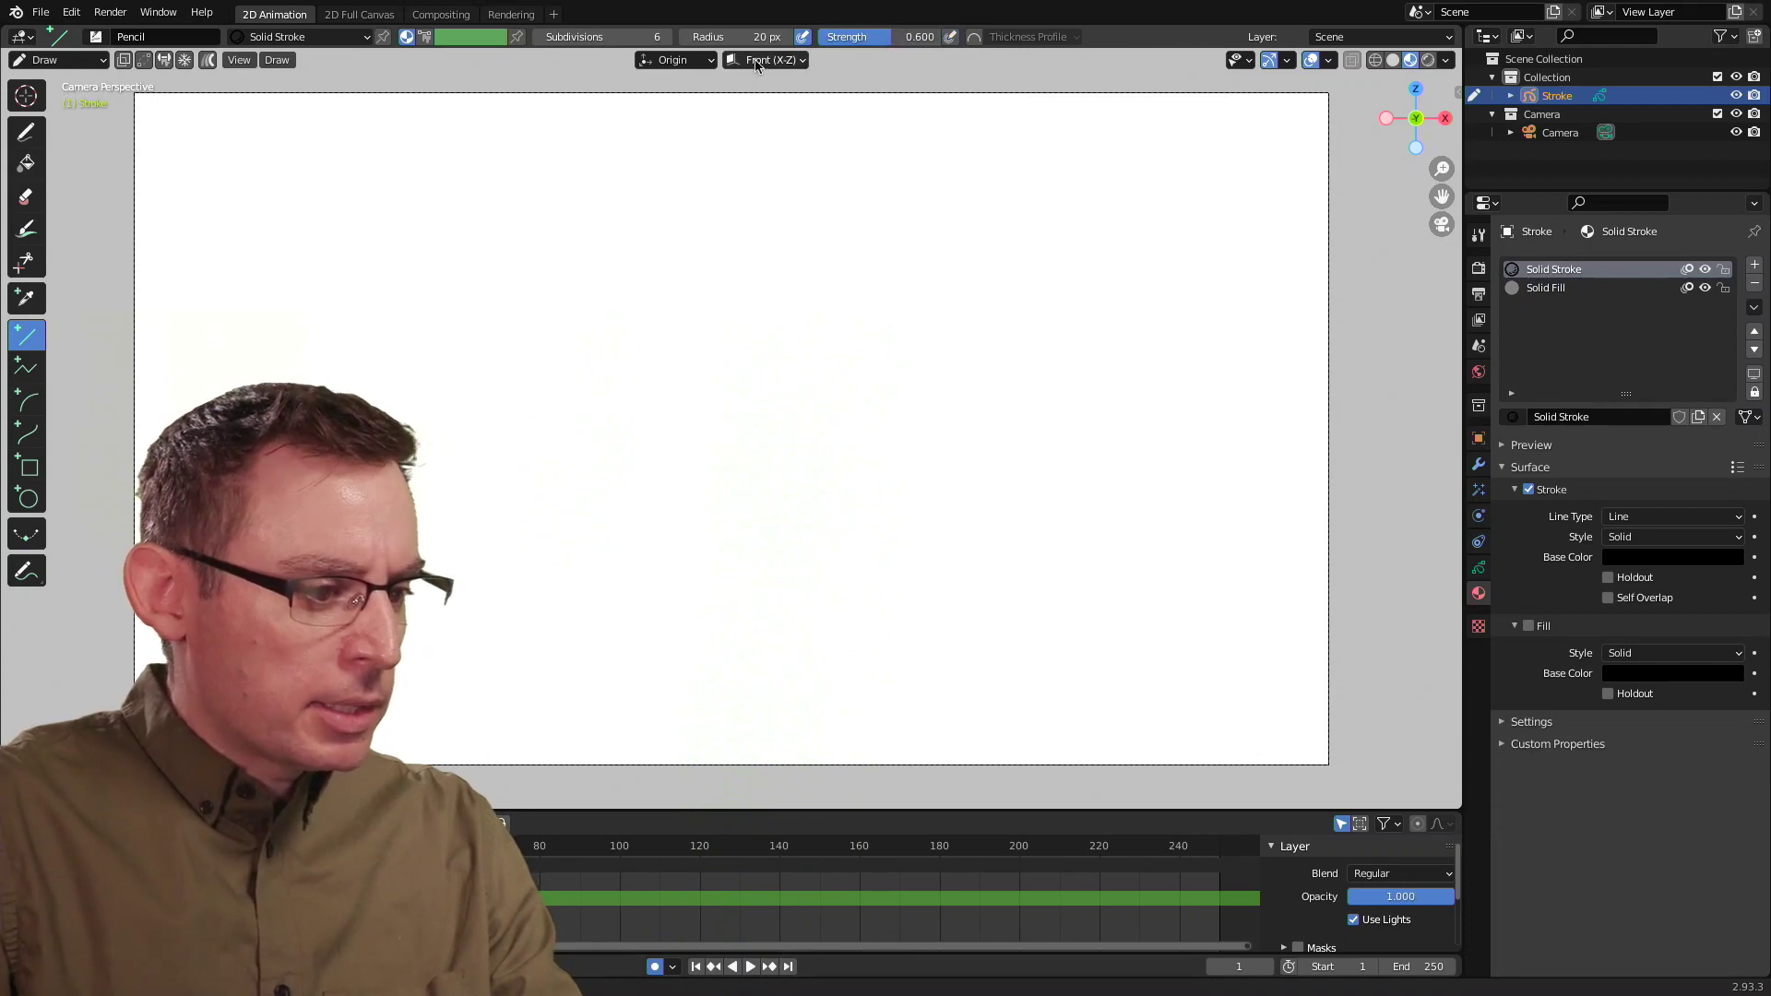
pyautogui.moveTo(699, 37); pyautogui.dragTo(718, 39)
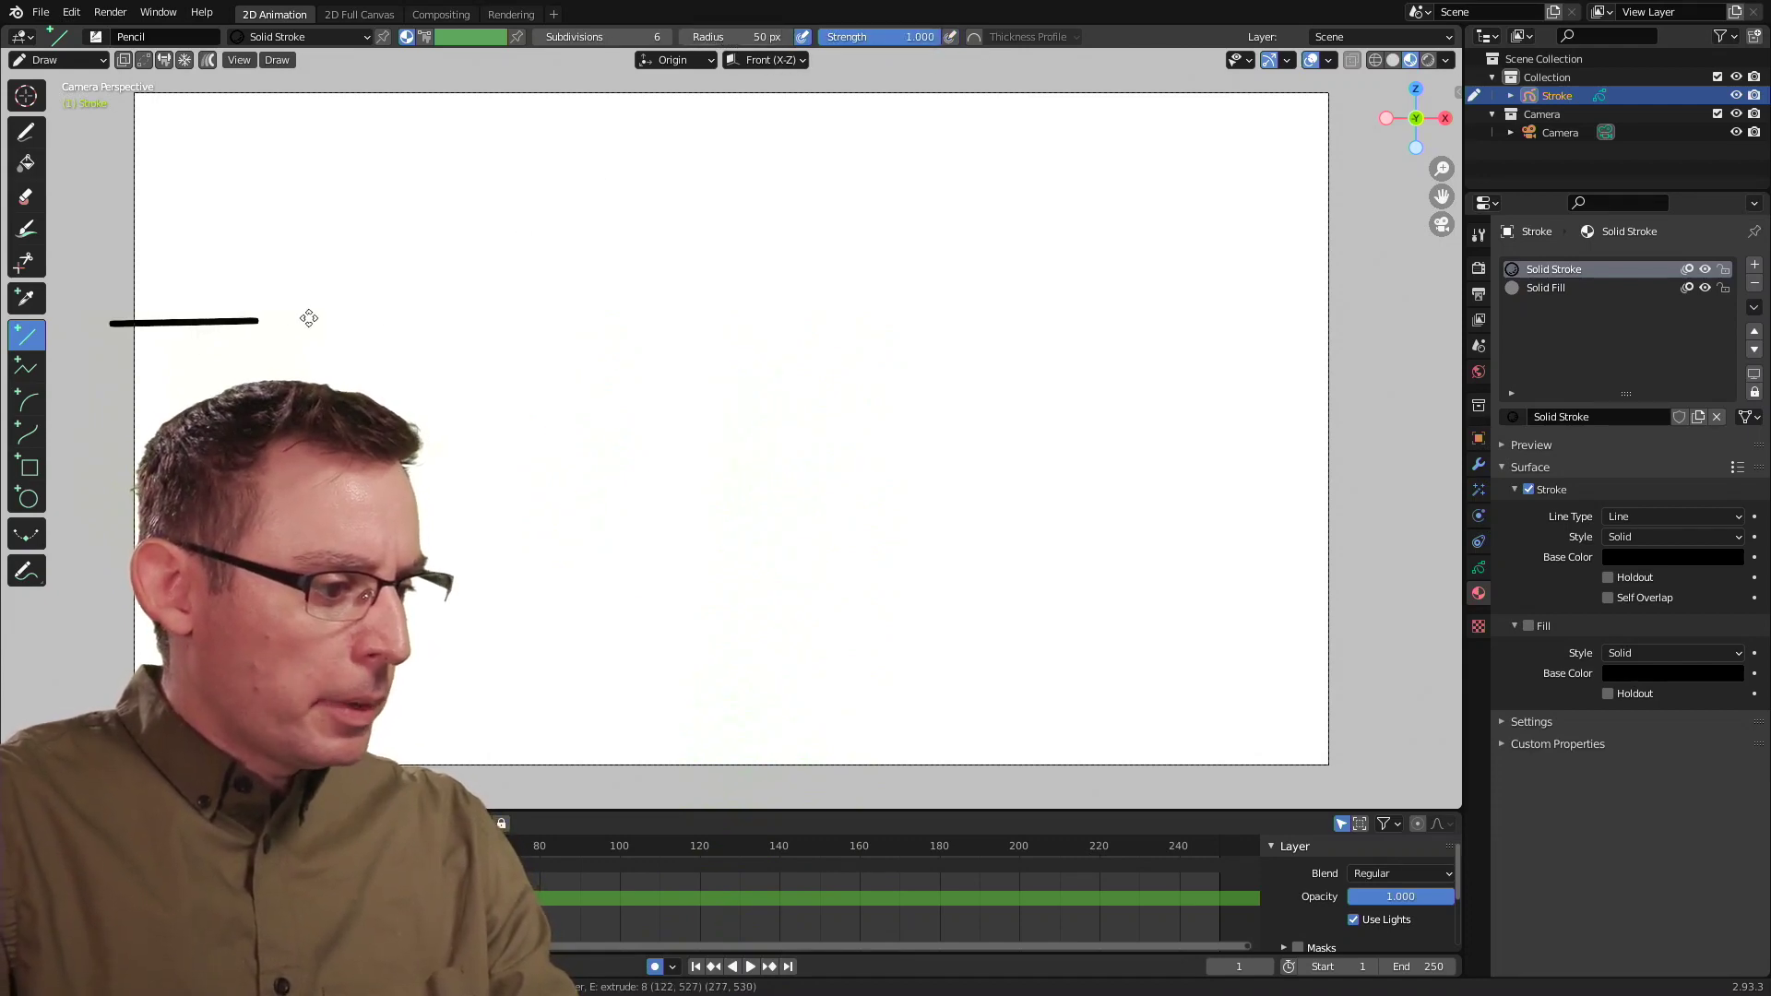
pyautogui.moveTo(309, 318); pyautogui.dragTo(1373, 356)
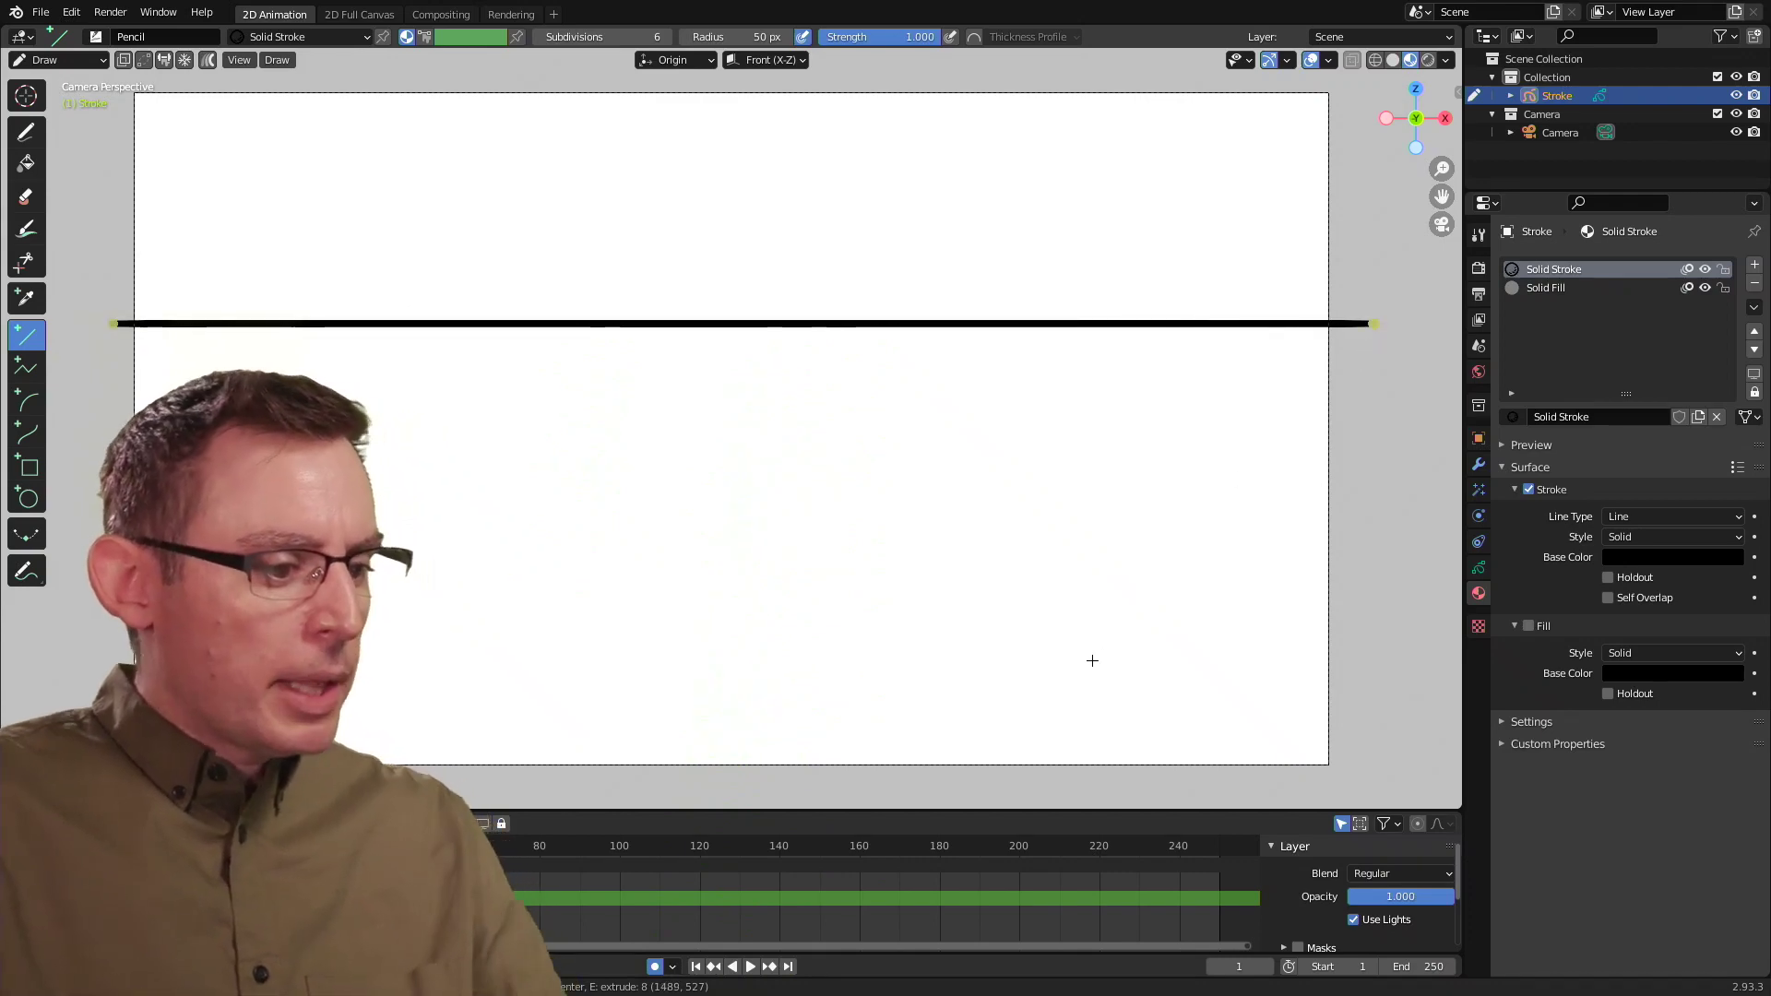
pyautogui.press('Return')
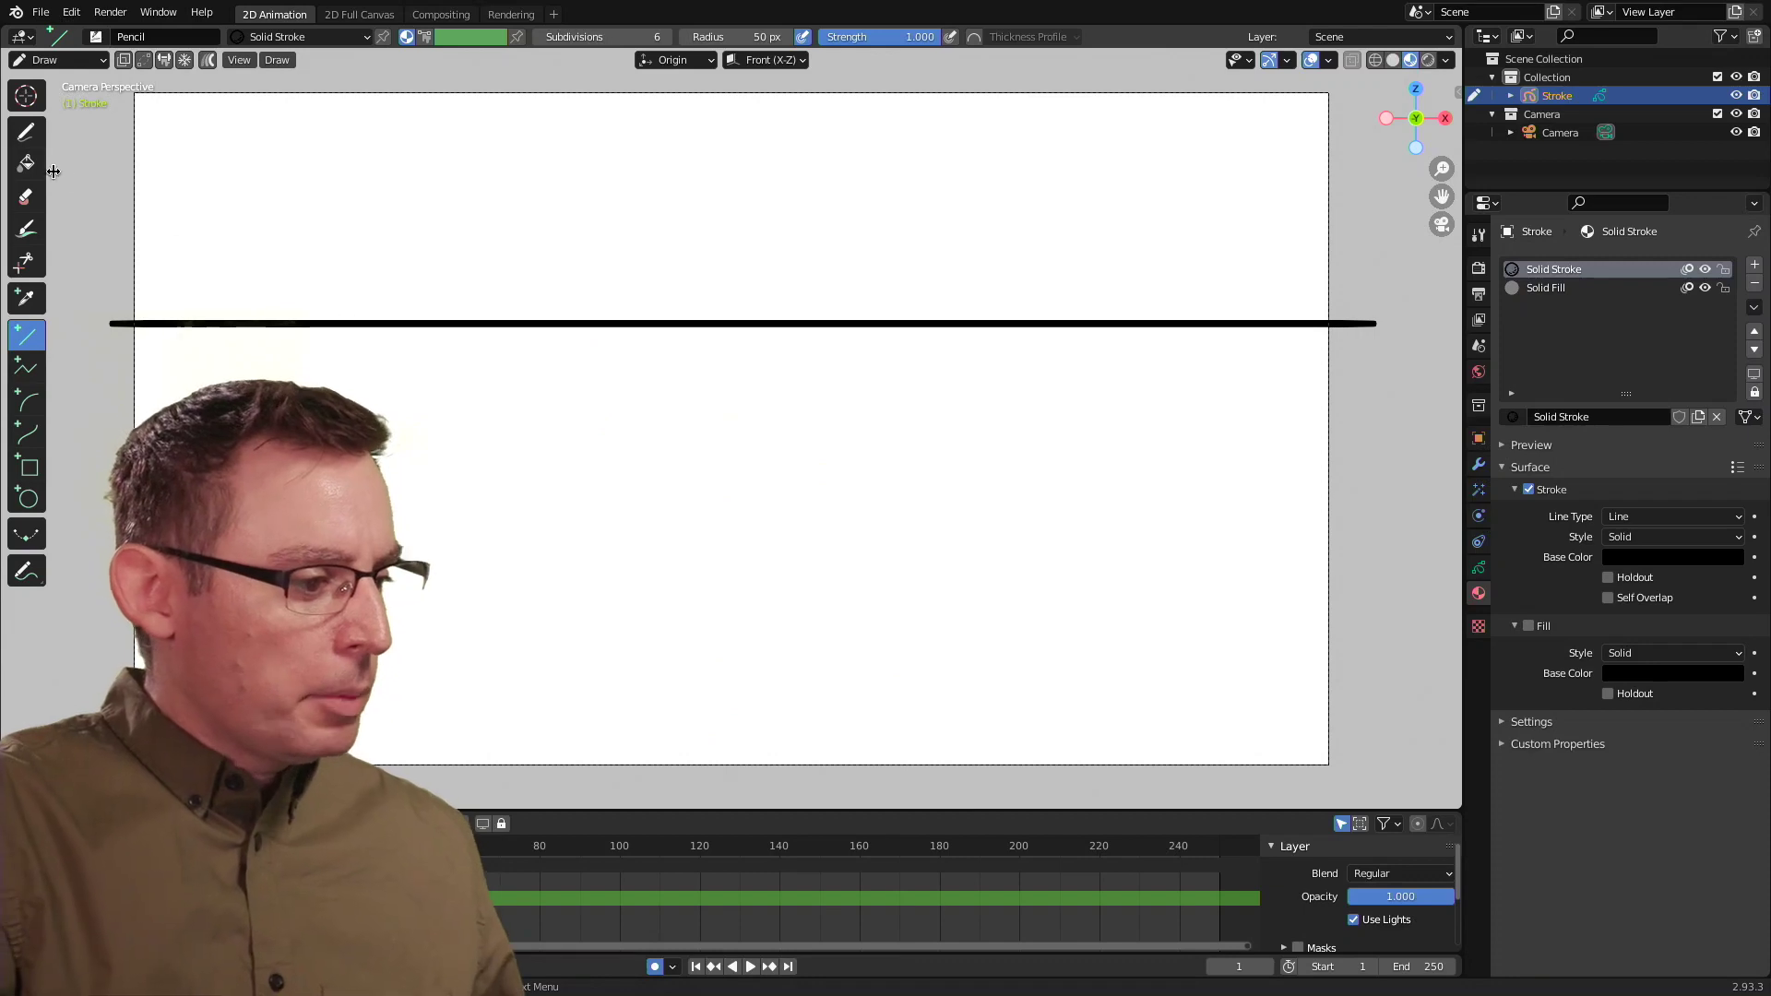
pyautogui.click(25, 135)
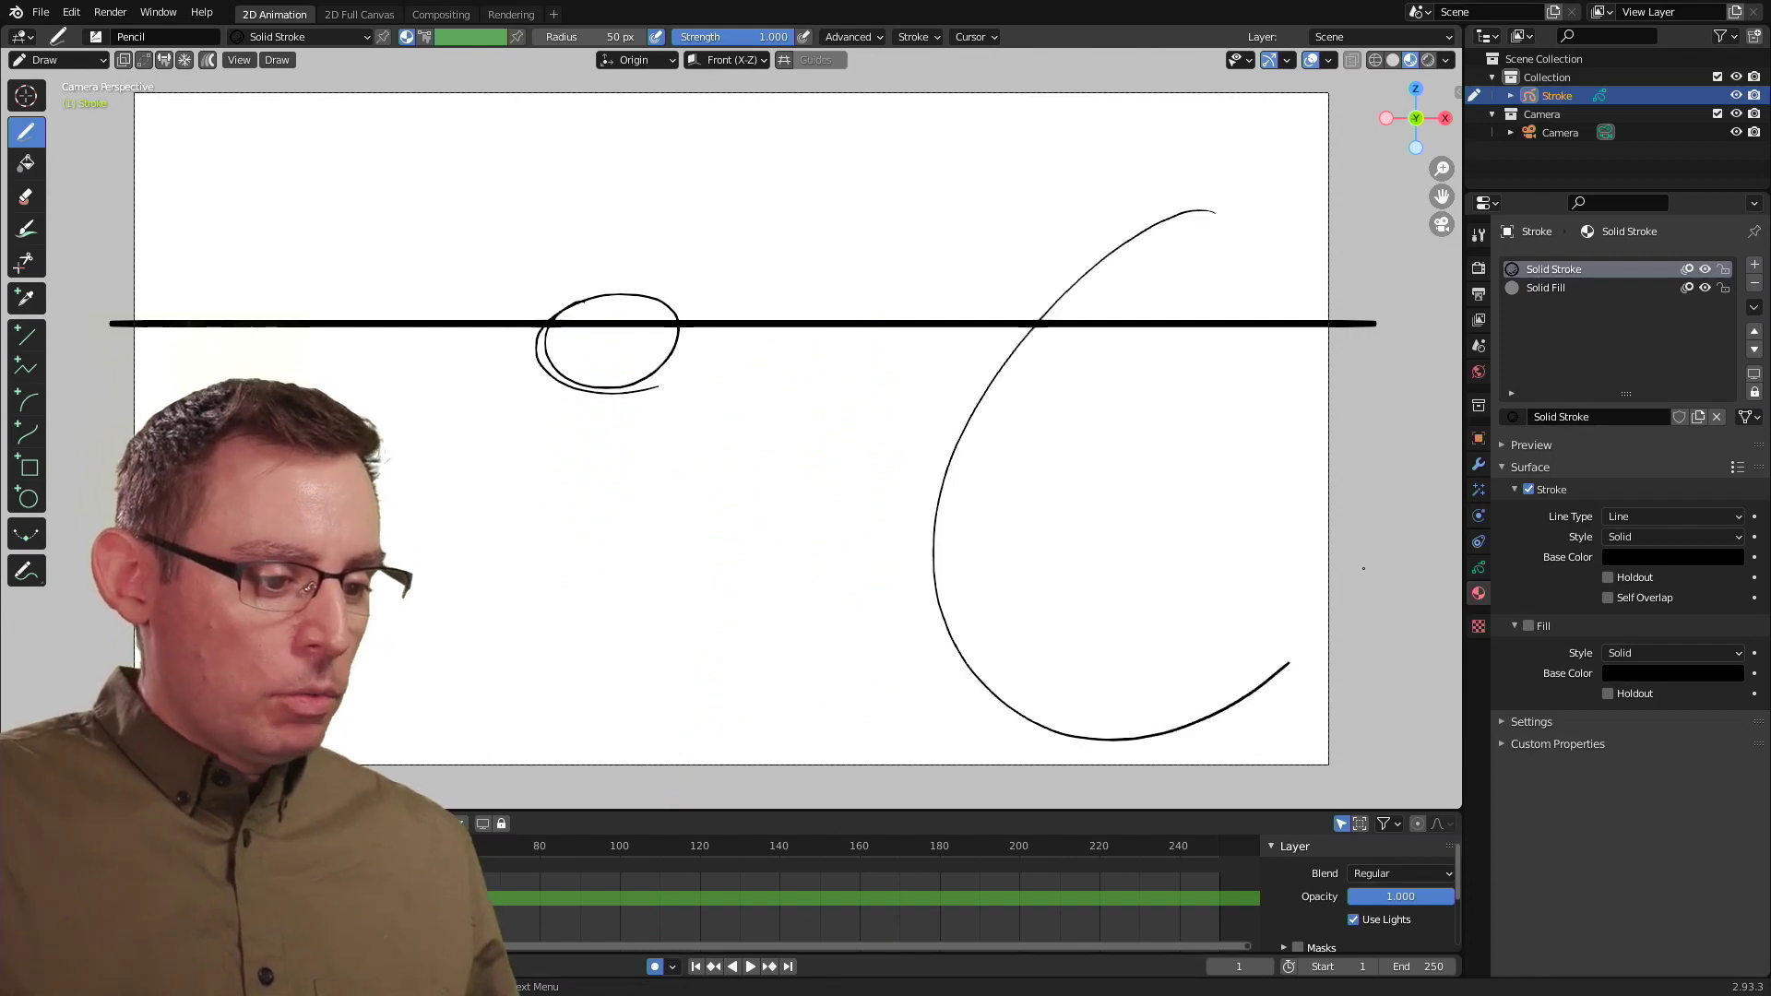
pyautogui.moveTo(1363, 568); pyautogui.dragTo(979, 712)
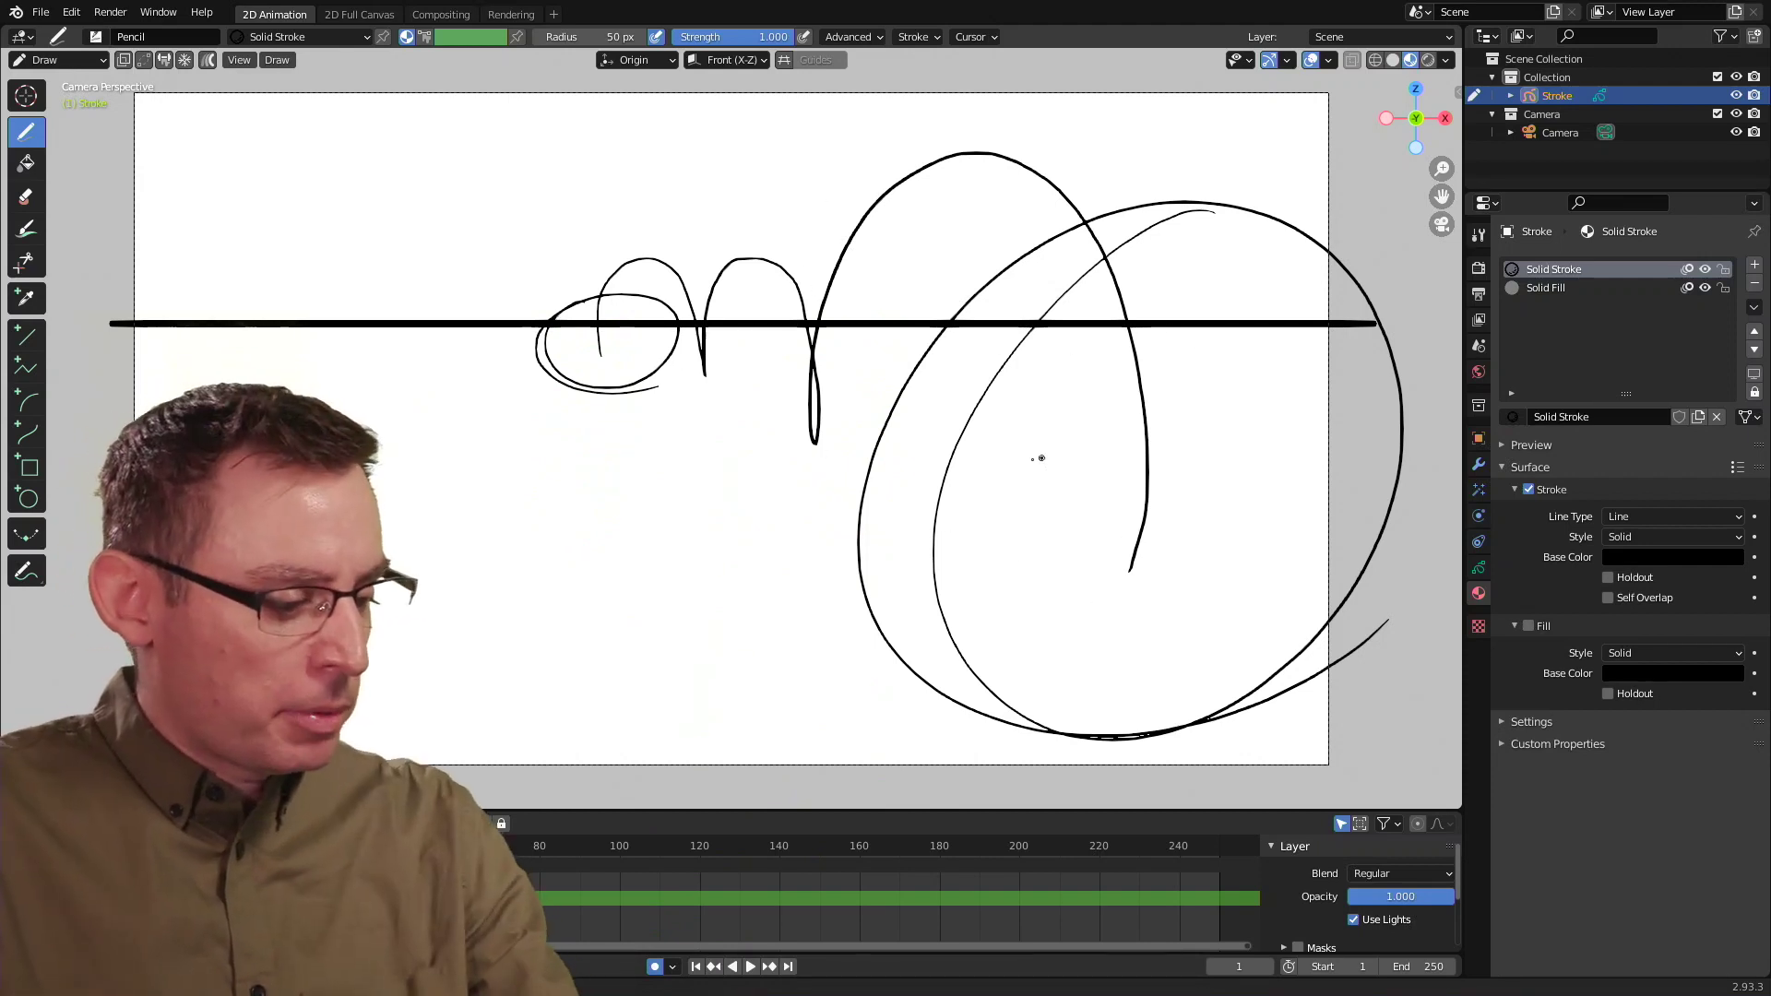
pyautogui.hotkey('ctrl', 'z')
pyautogui.hotkey('ctrl', 'z')
pyautogui.hotkey('ctrl', 'z')
pyautogui.hotkey('ctrl', 'z')
pyautogui.hotkey('ctrl', 'z')
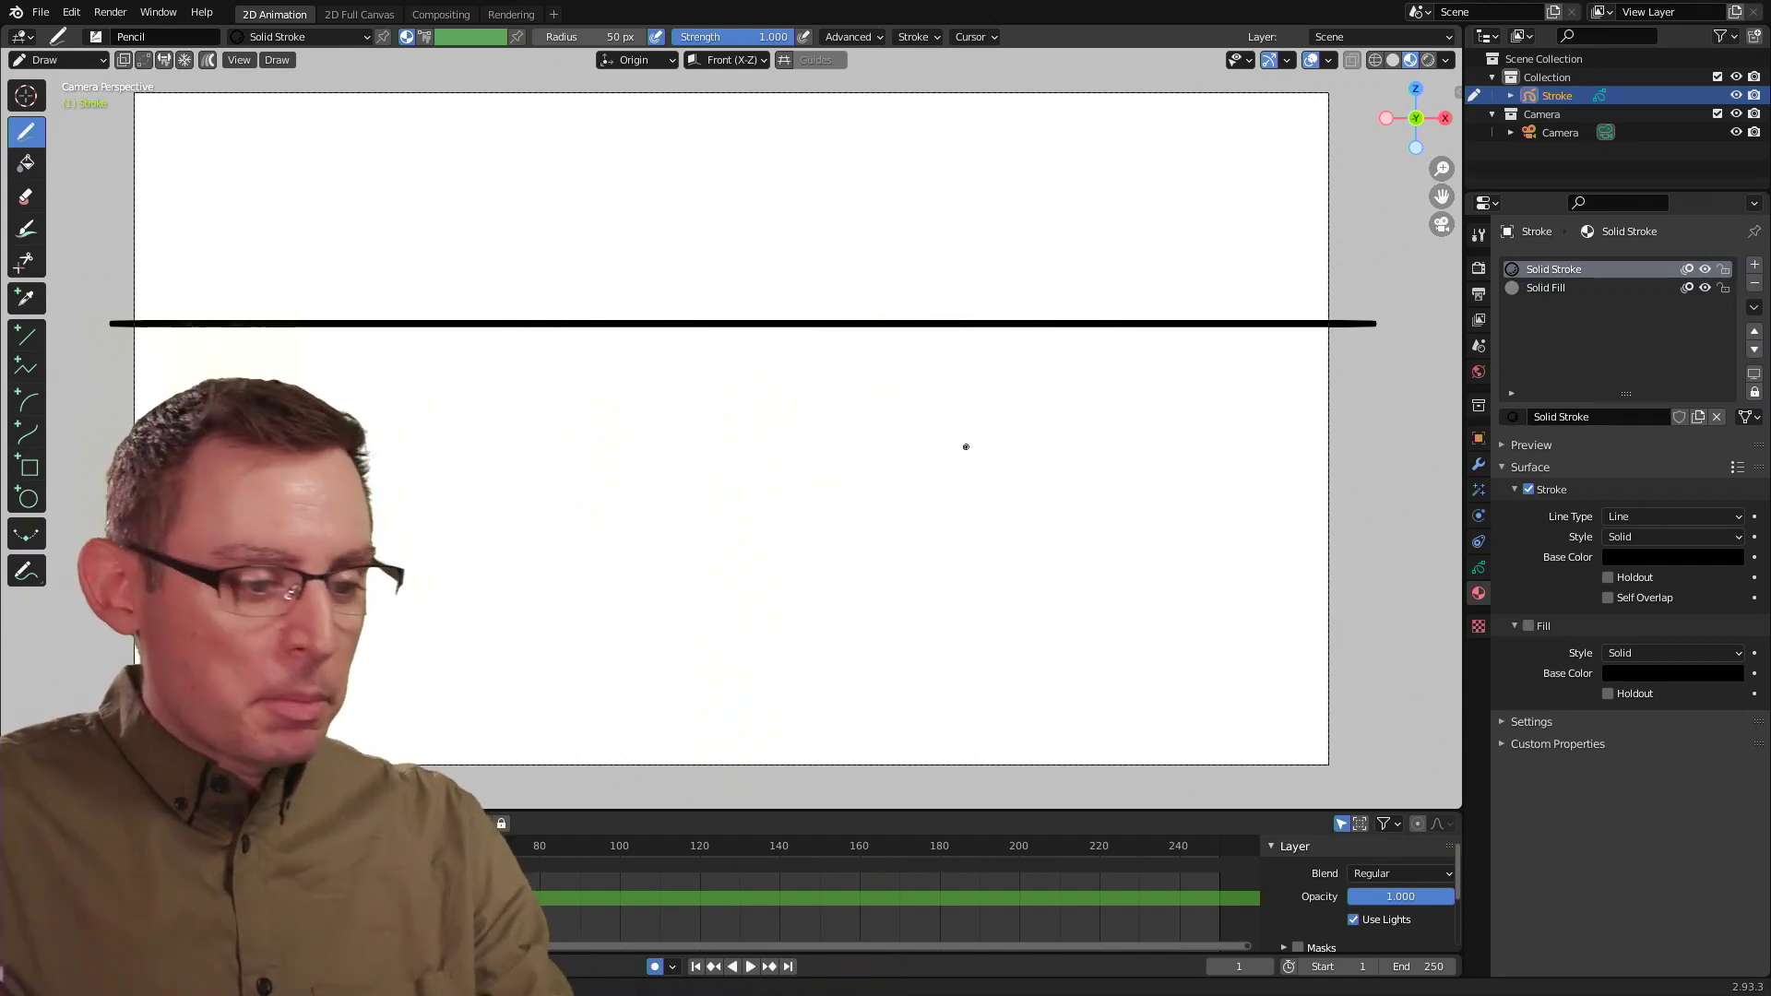
# Draw a small circle on the horizon line and a large circle on the right
pyautogui.click(29, 501)
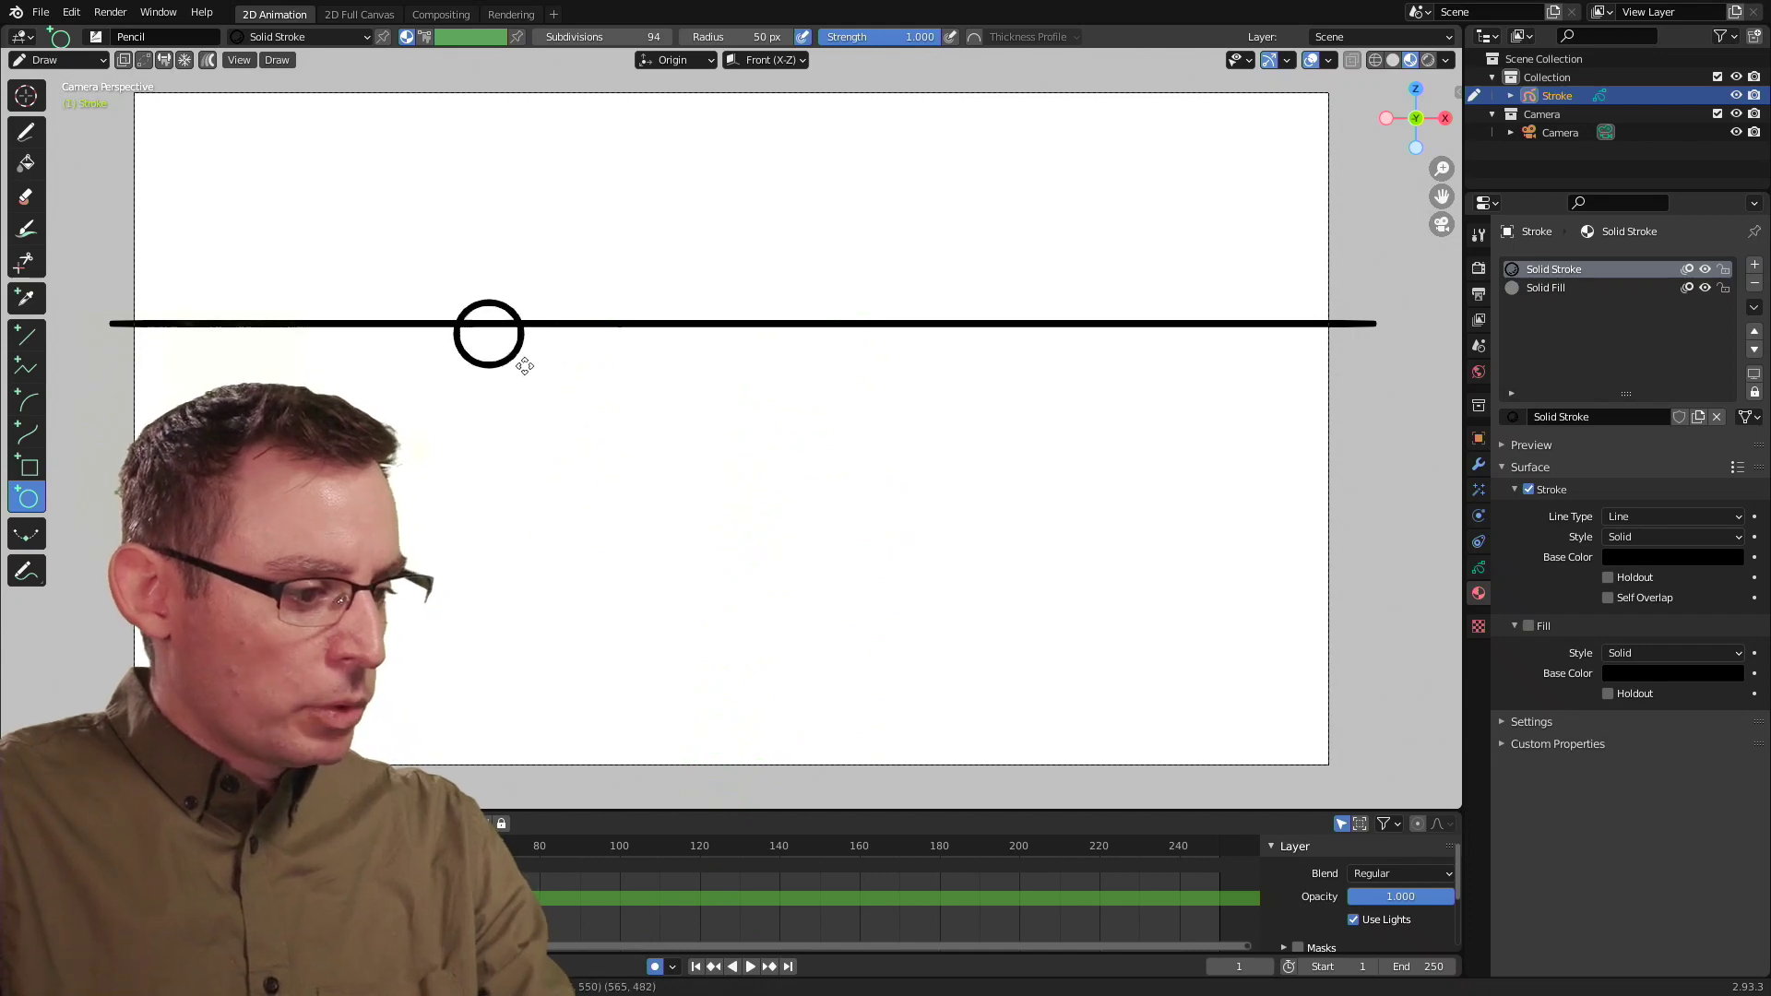
pyautogui.moveTo(543, 386); pyautogui.dragTo(538, 383)
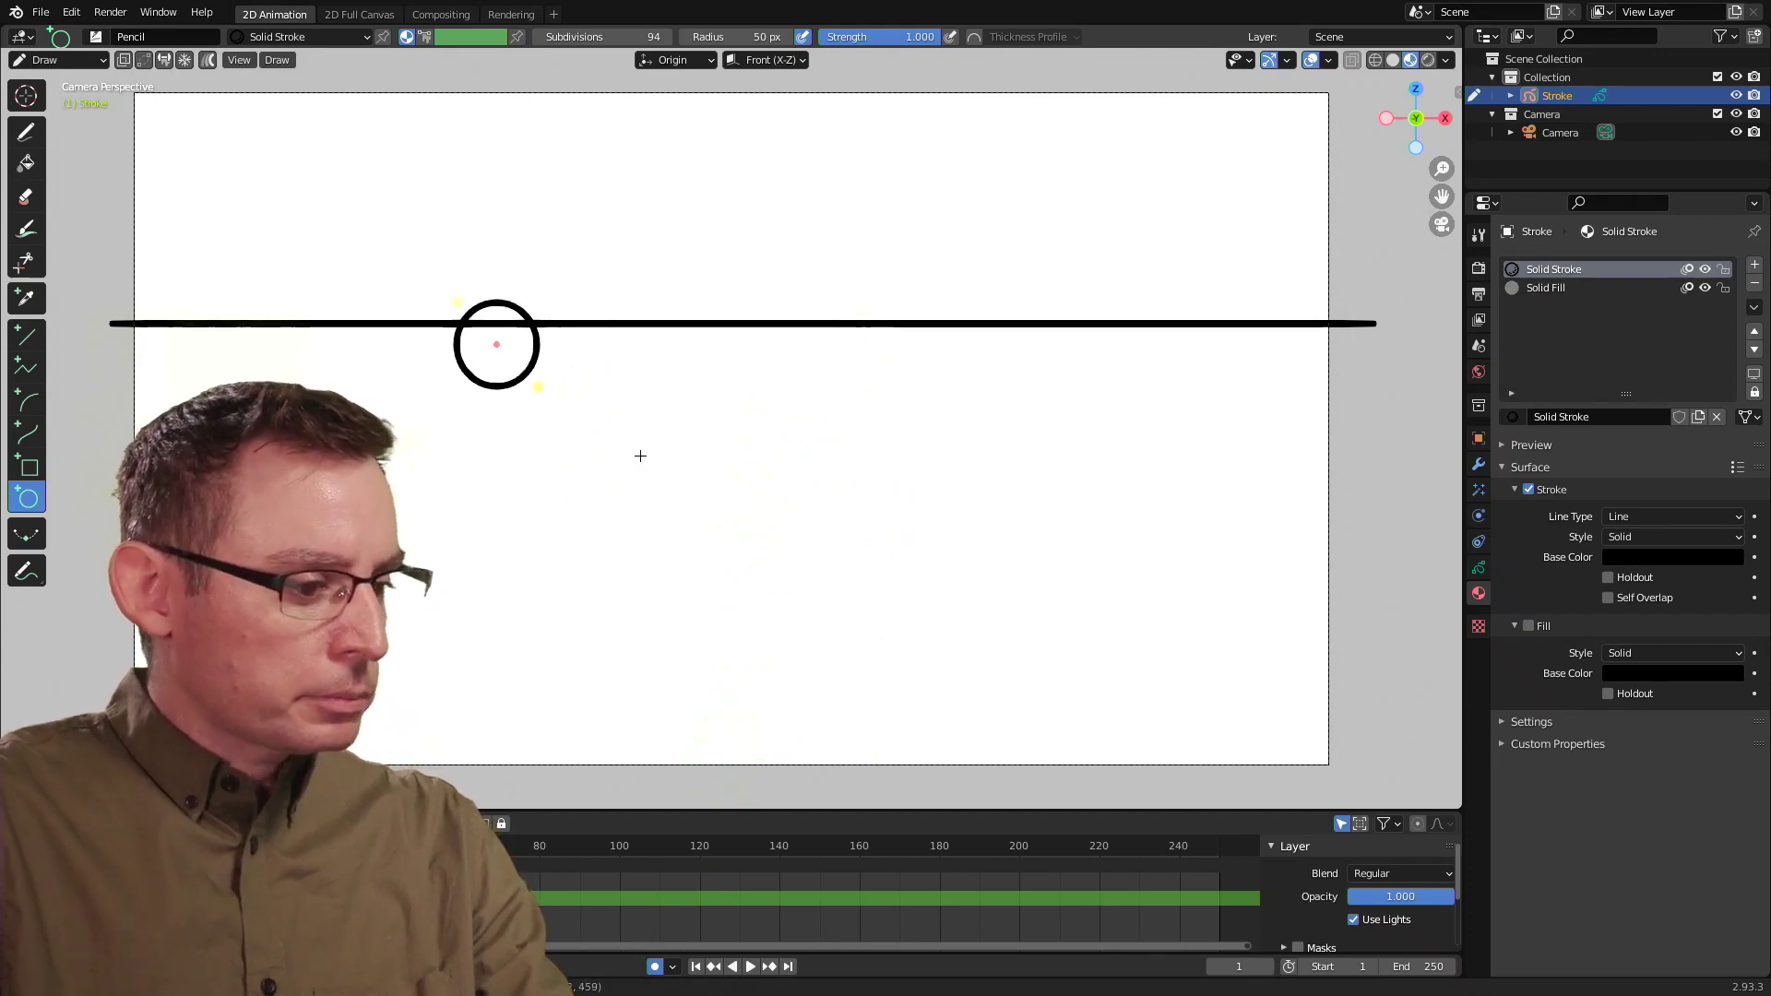
pyautogui.press('Return')
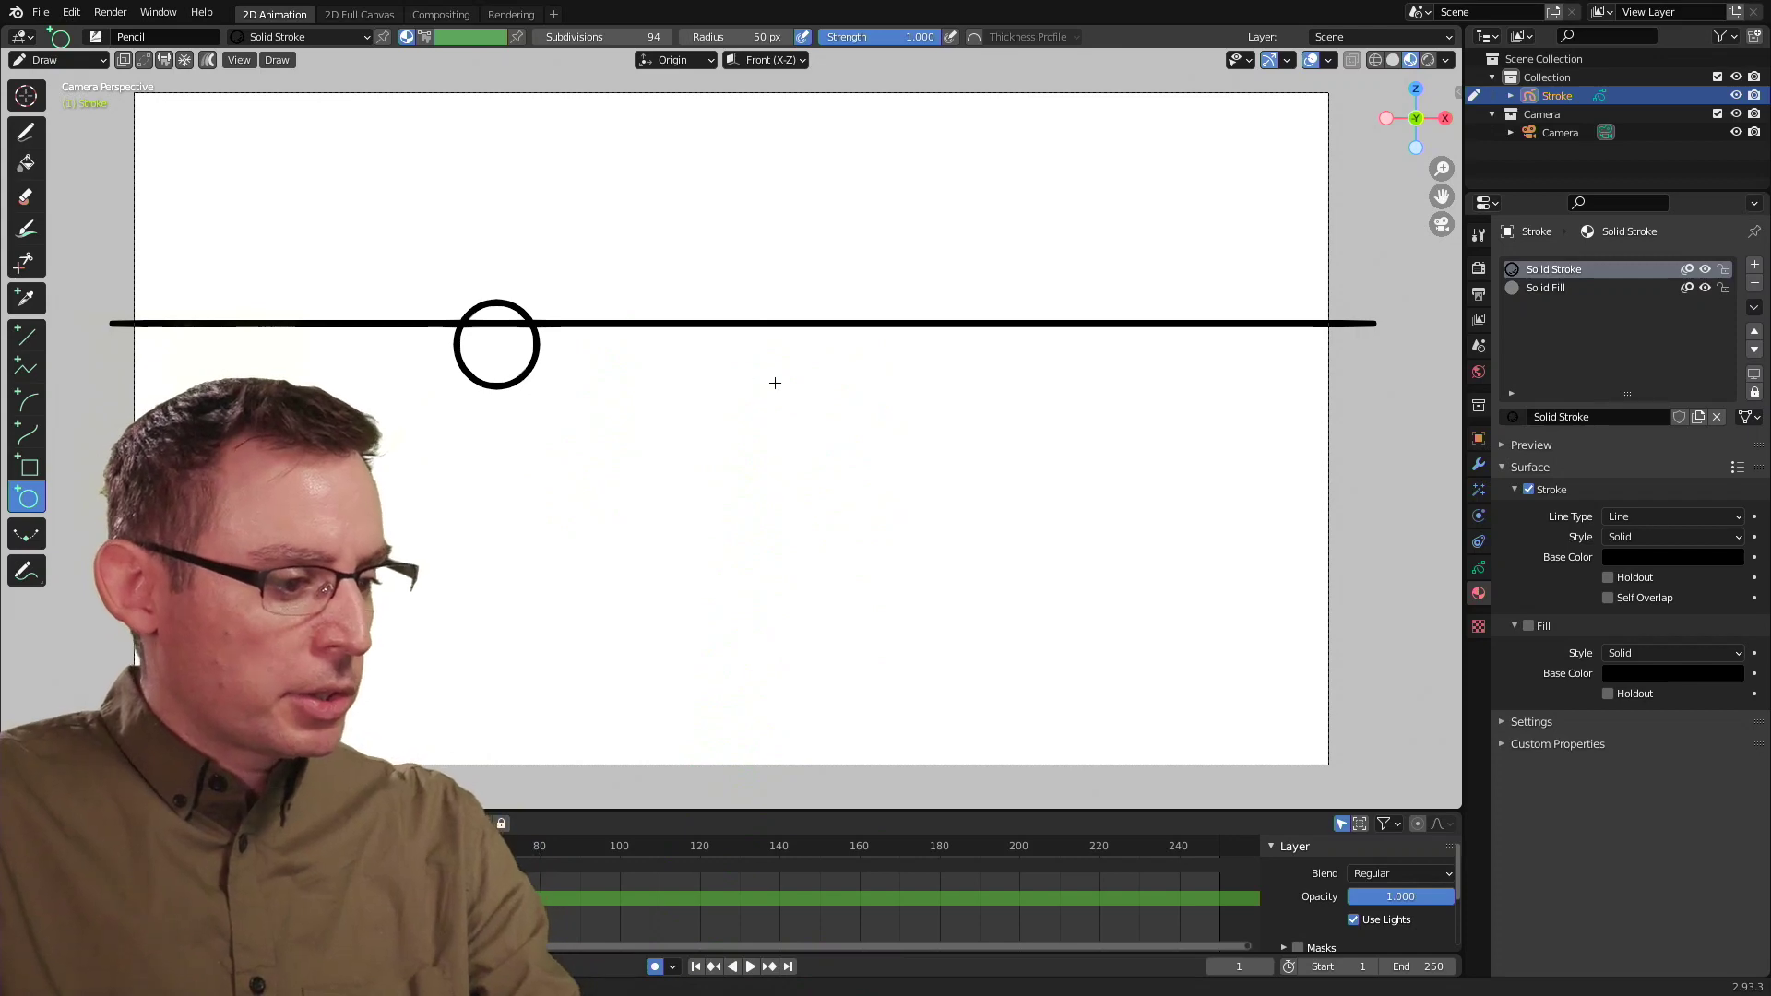
pyautogui.moveTo(855, 242); pyautogui.dragTo(1296, 673)
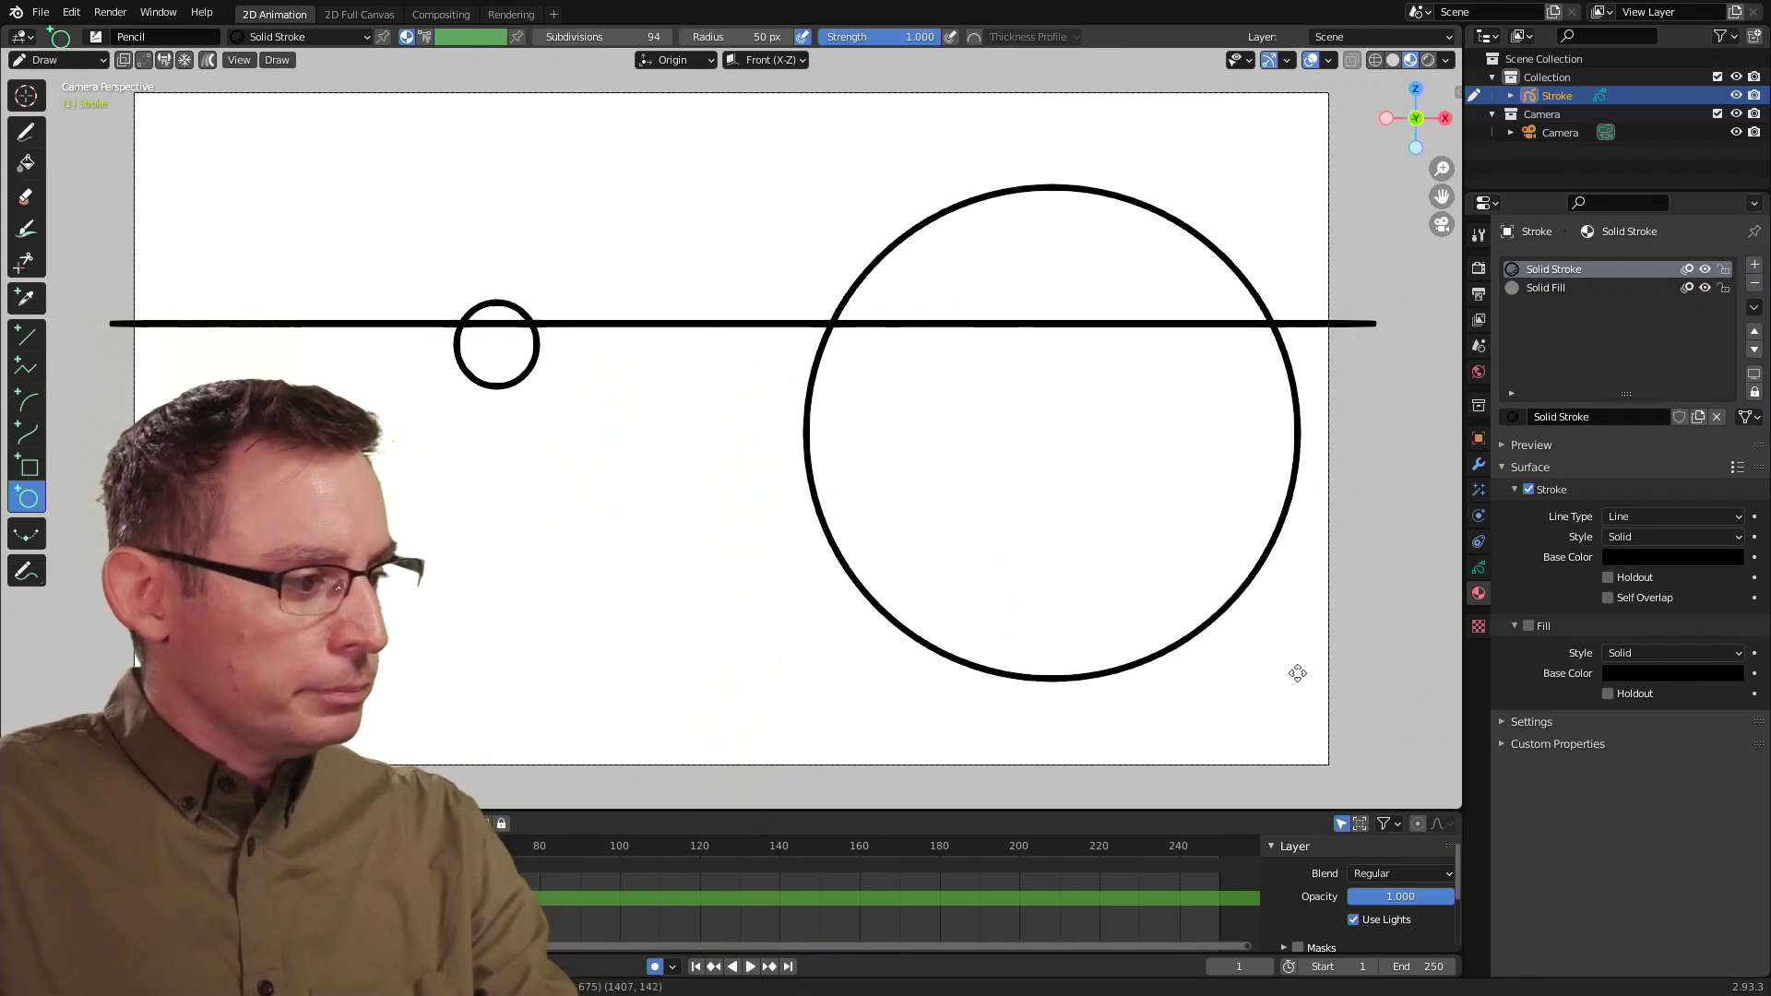
pyautogui.moveTo(1297, 672); pyautogui.dragTo(1308, 685)
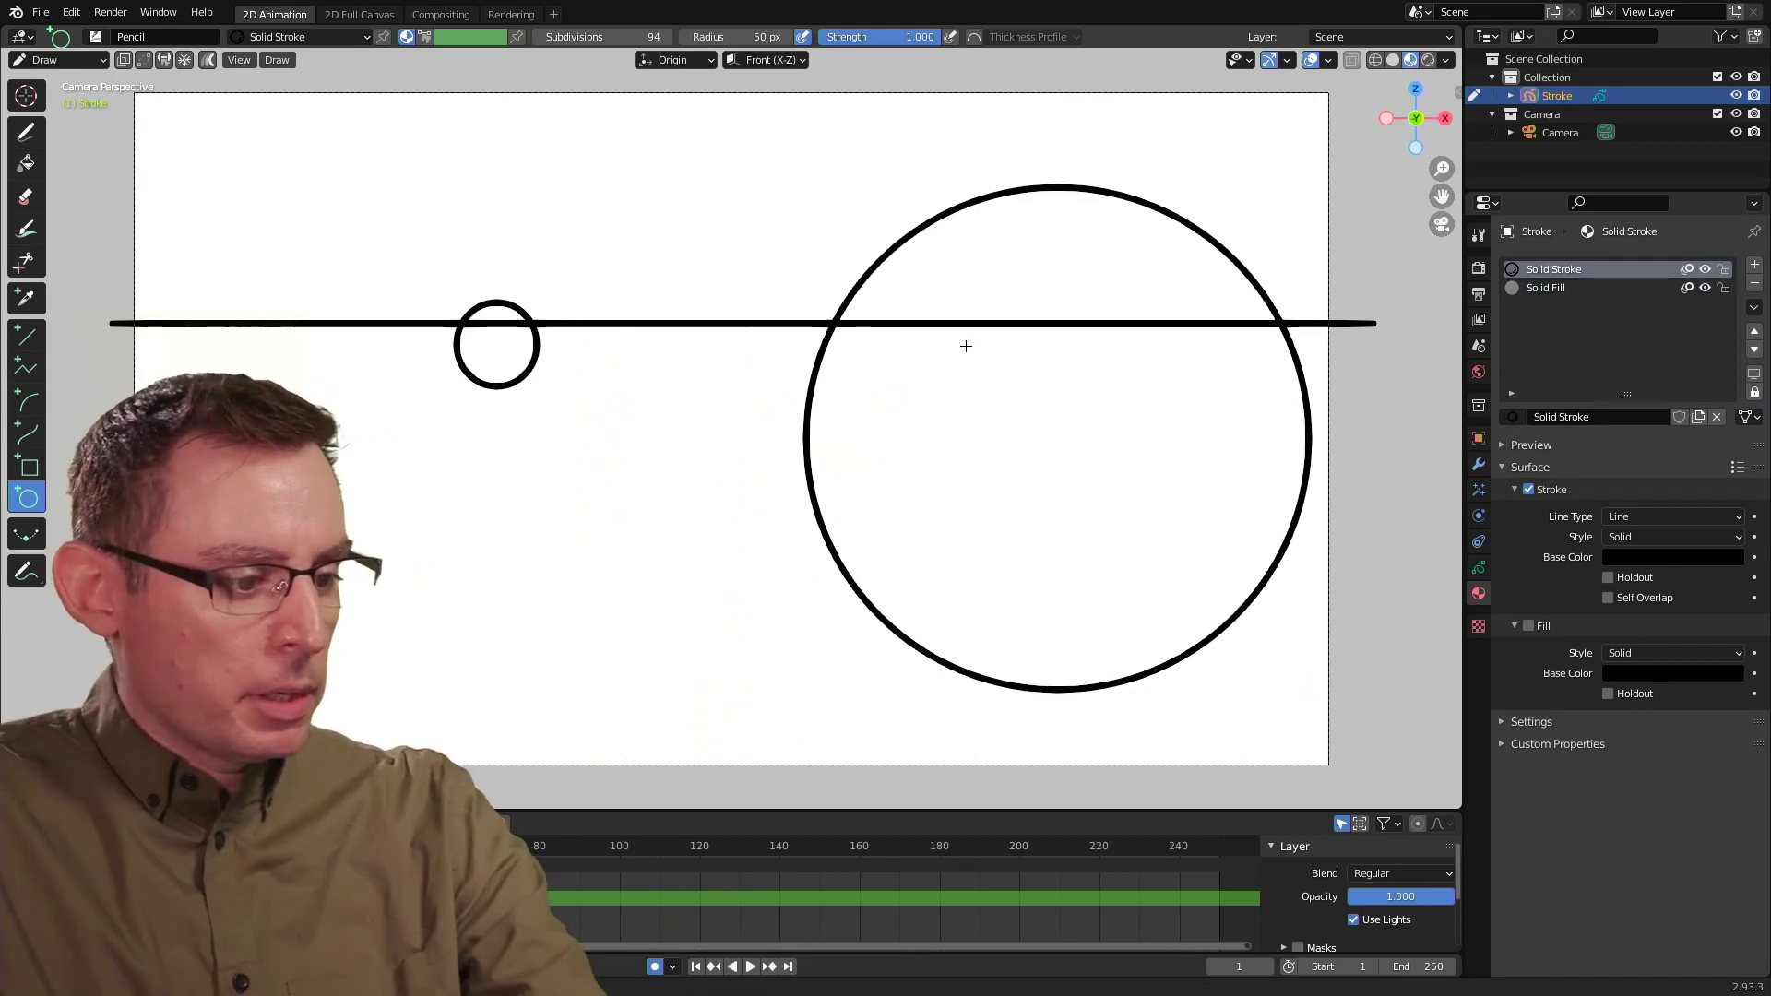
pyautogui.press('Return')
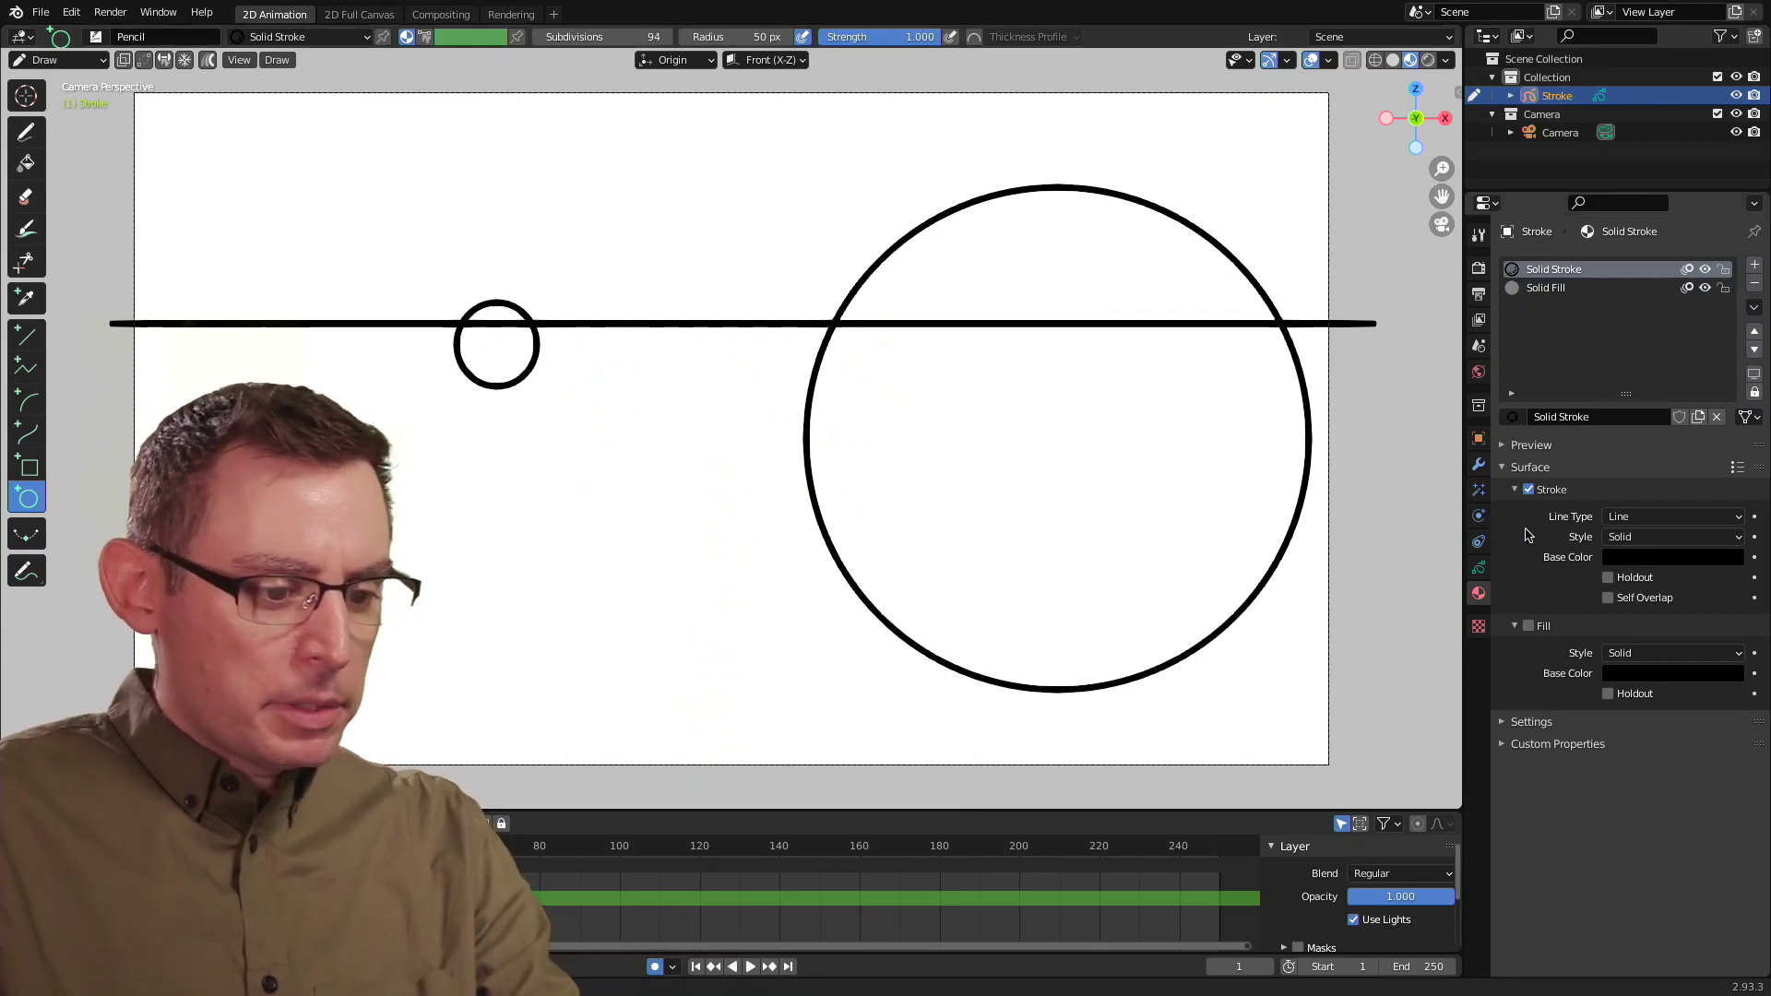
# Add a new material slot holding a new material named 'Ball'
pyautogui.click(1755, 266)
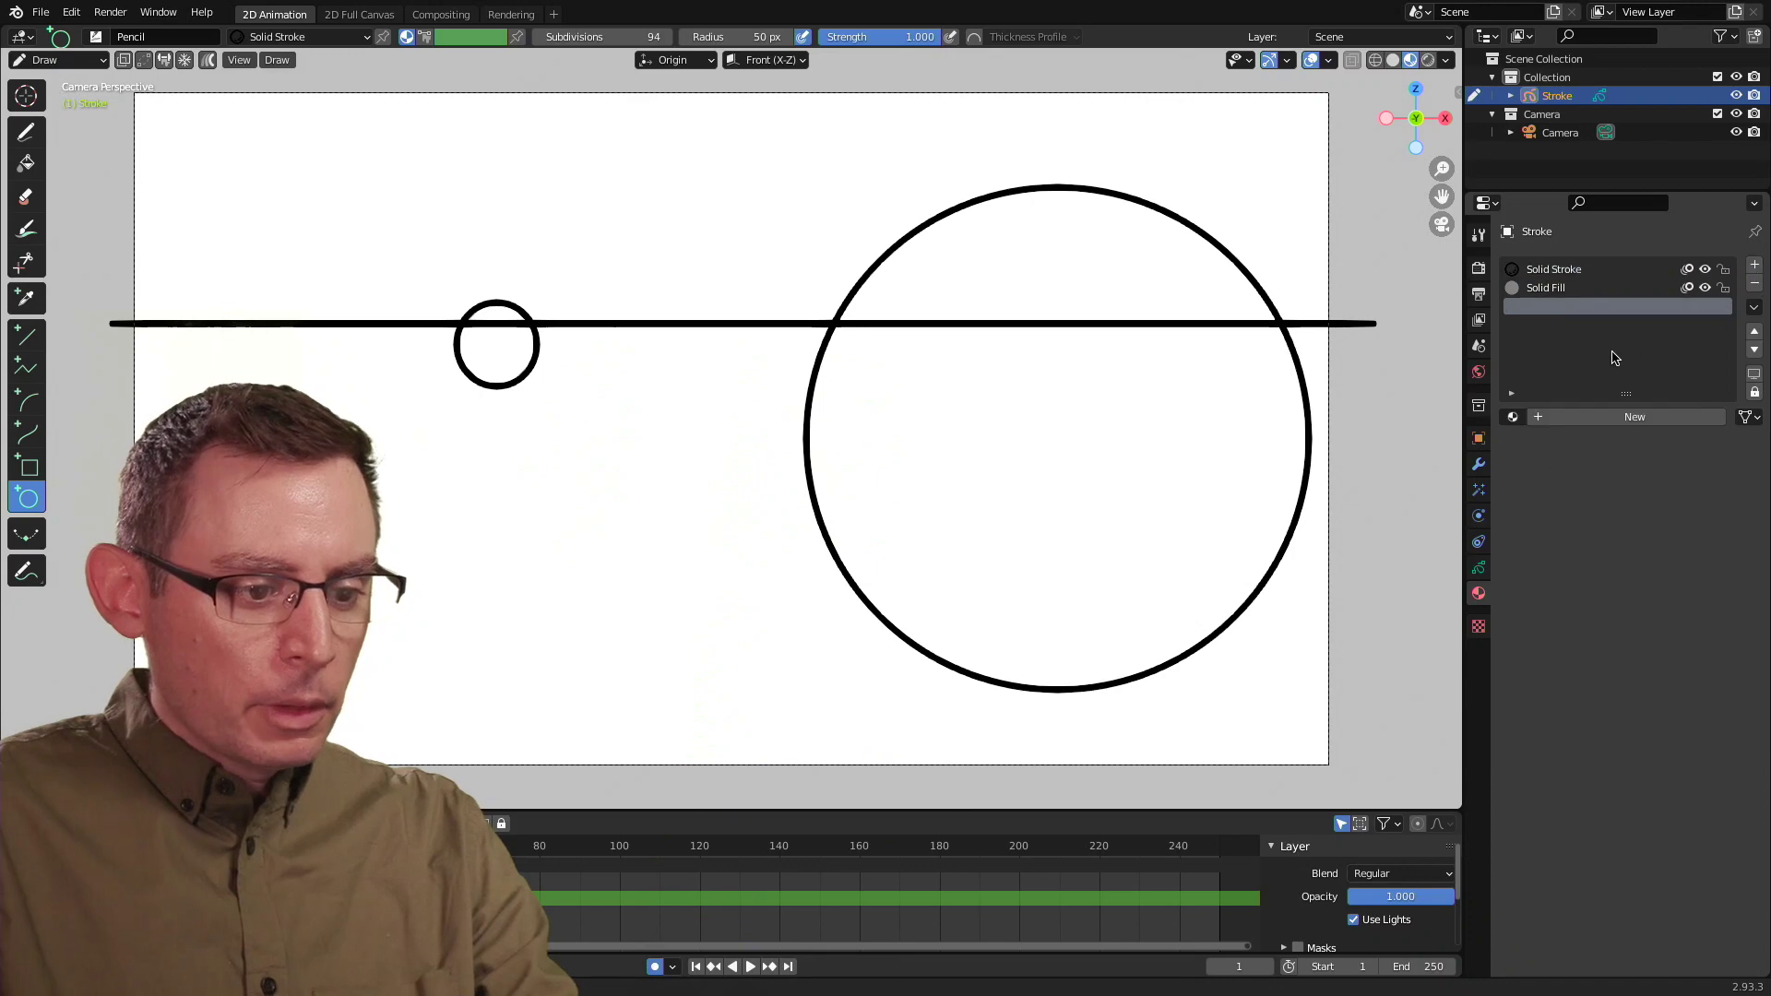
pyautogui.click(1607, 418)
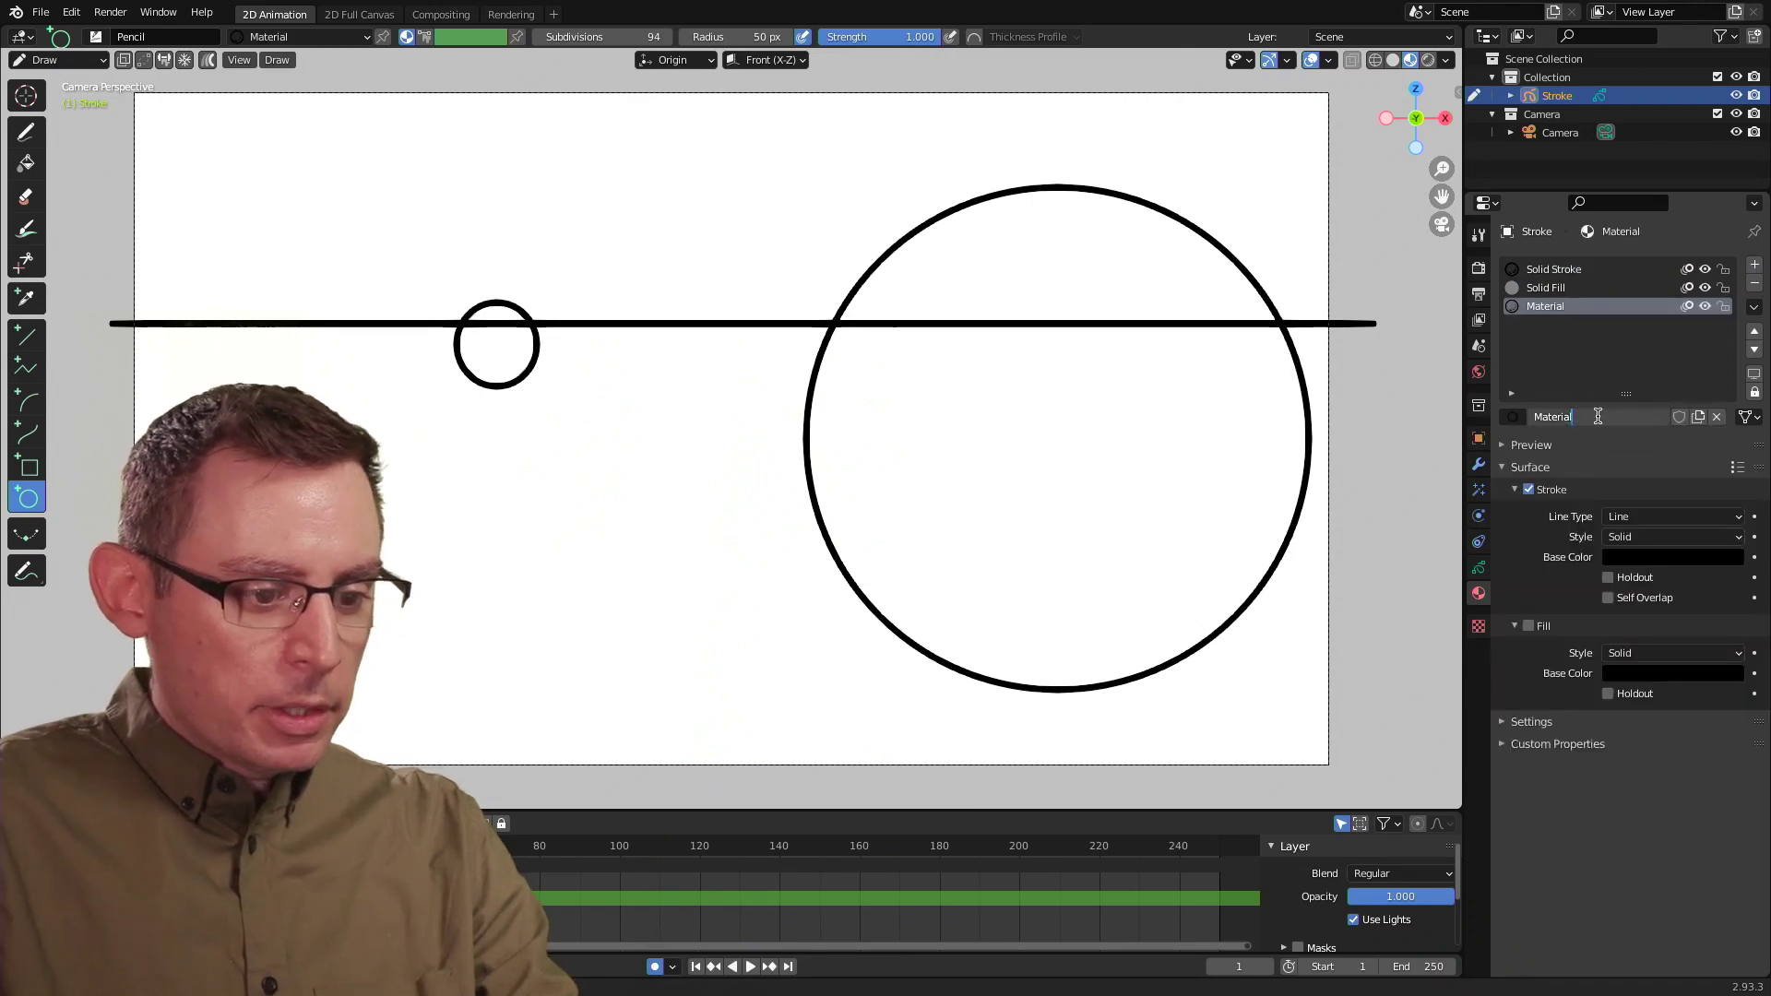
pyautogui.doubleClick(1553, 417)
pyautogui.press('BackSpace')
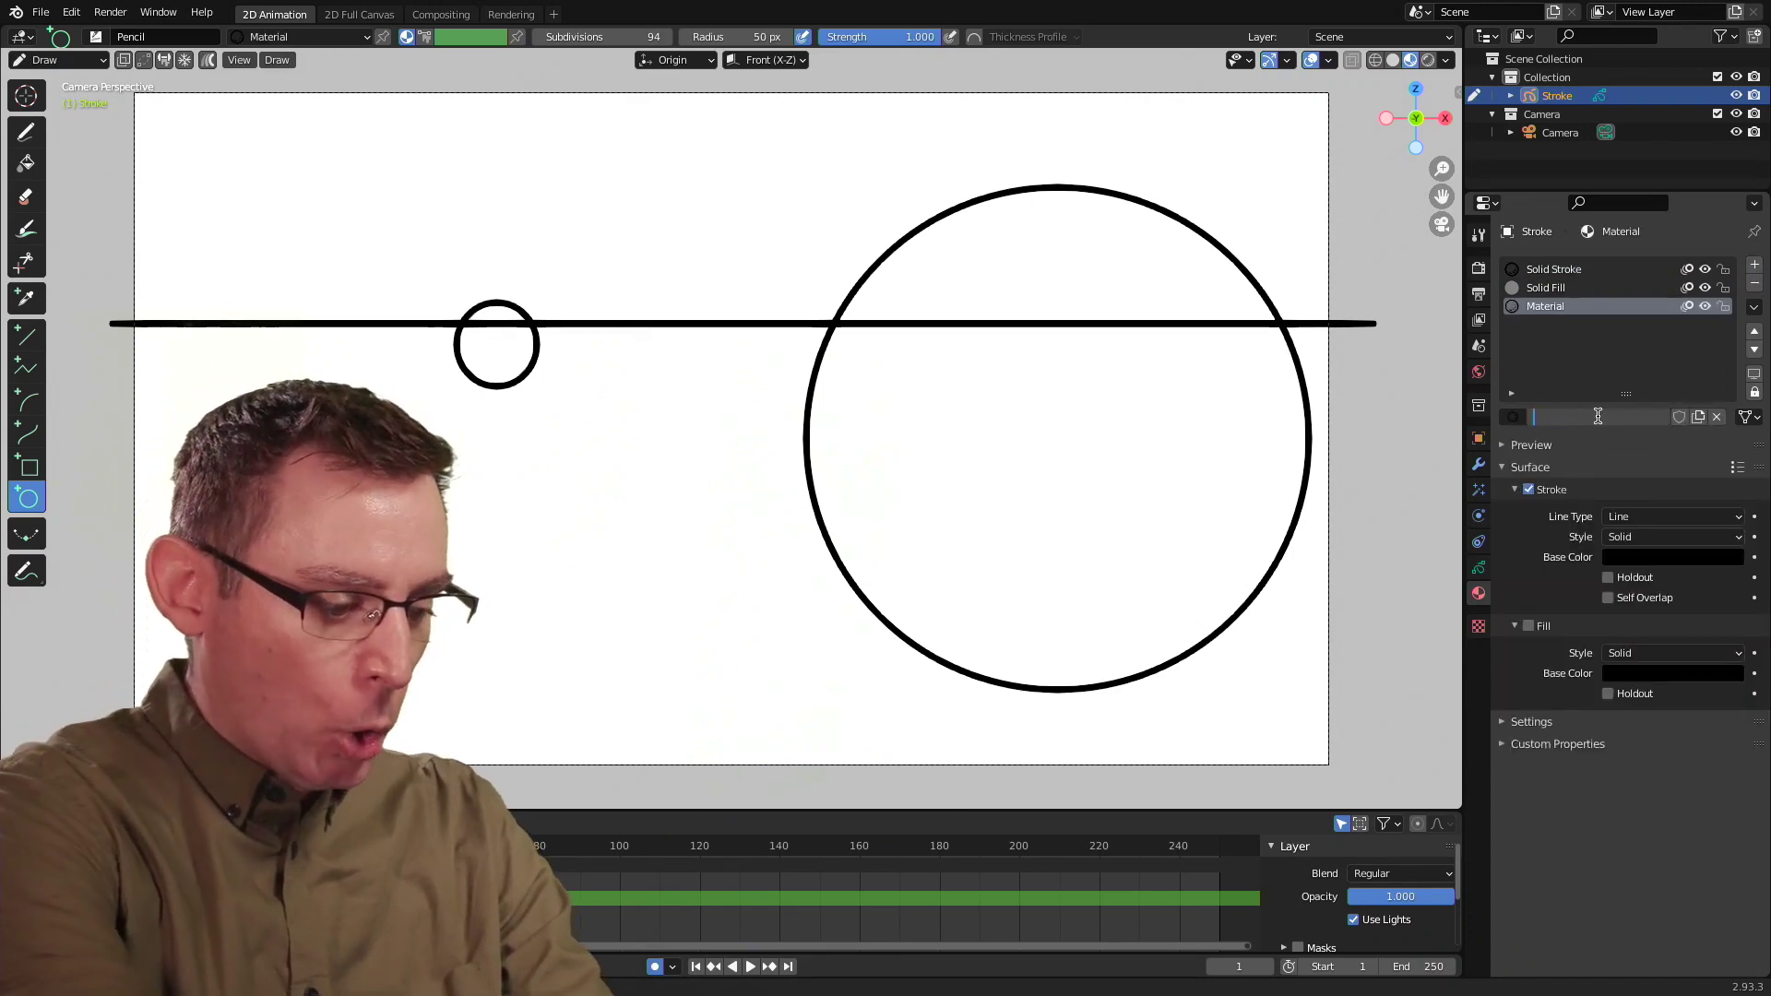
pyautogui.write('Ball')
pyautogui.press('Return')
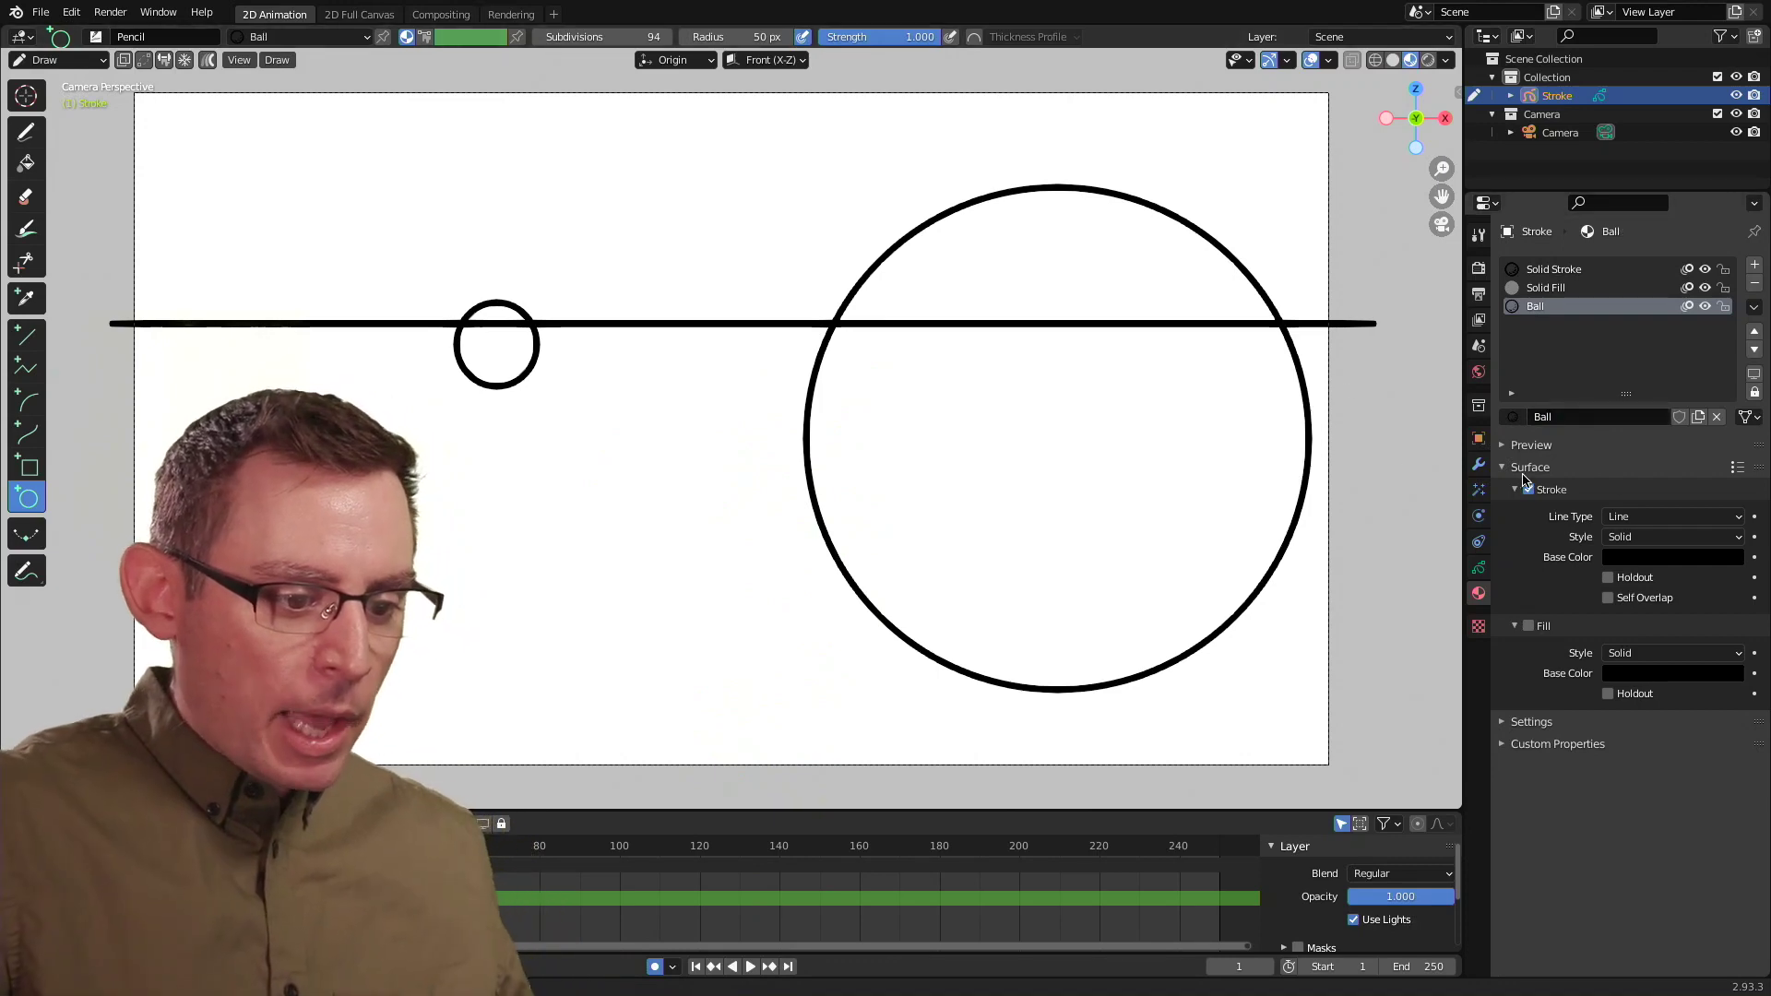
# Enable the Ball material's fill and set its colour to white
pyautogui.click(1529, 625)
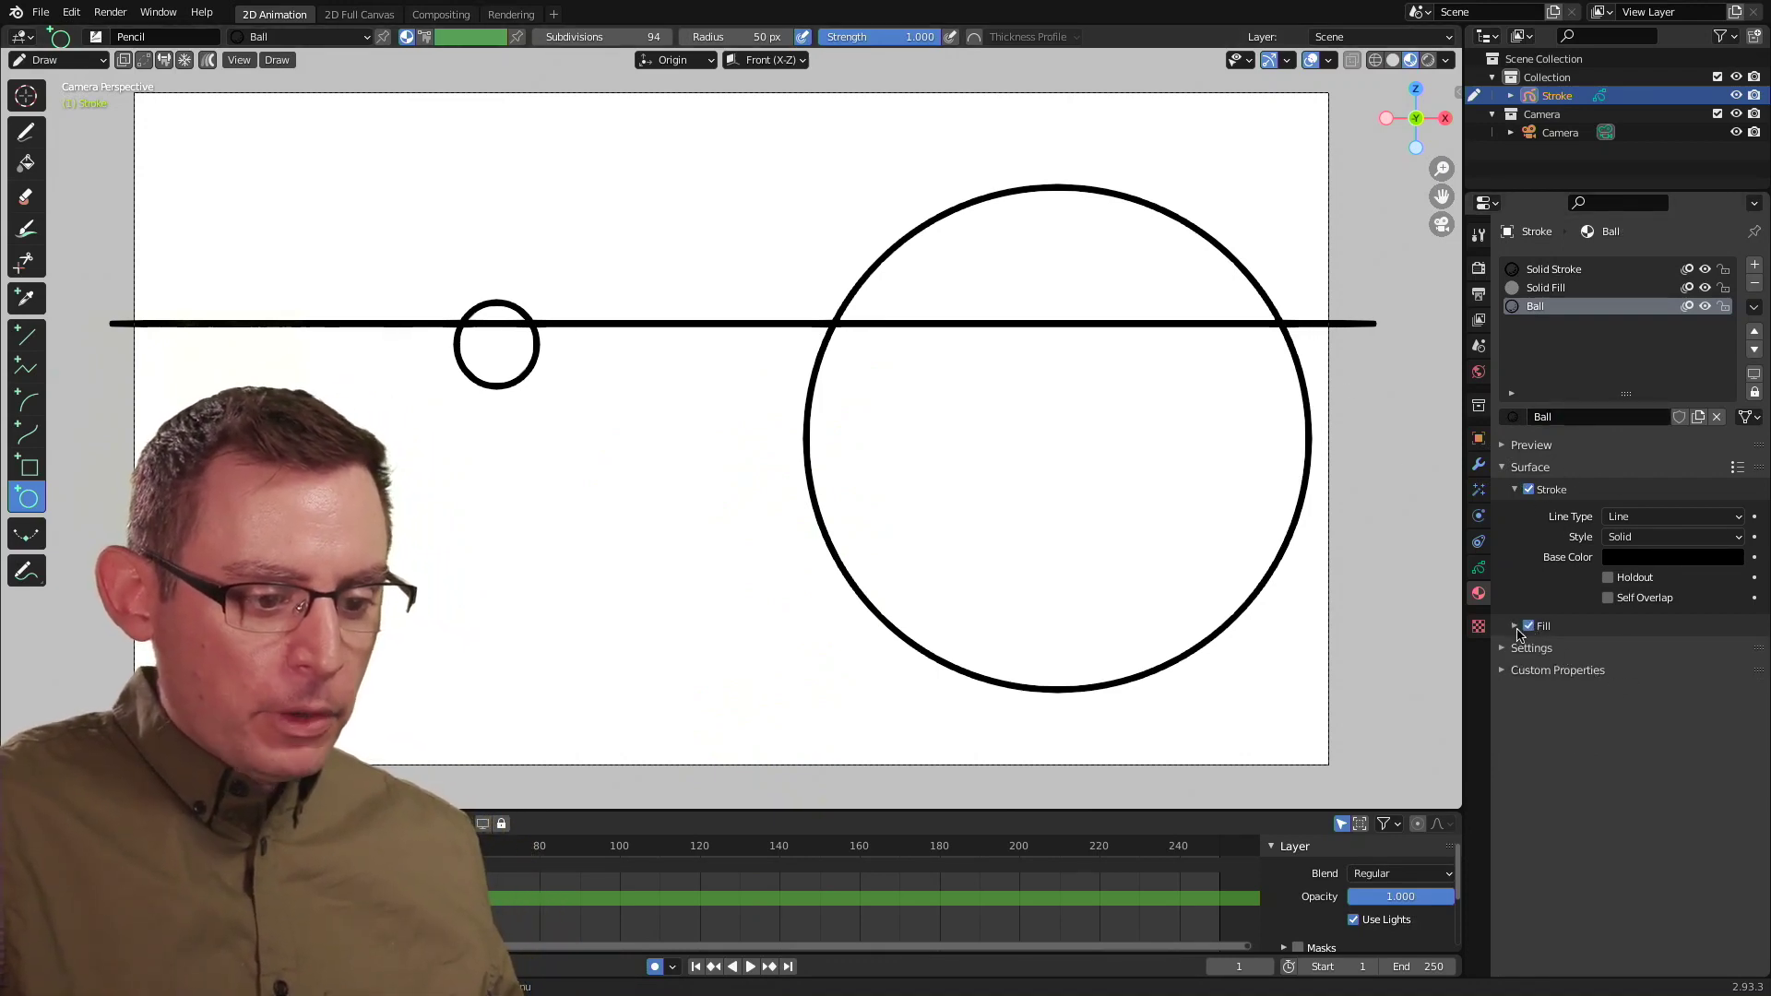
pyautogui.click(1512, 628)
pyautogui.click(1631, 675)
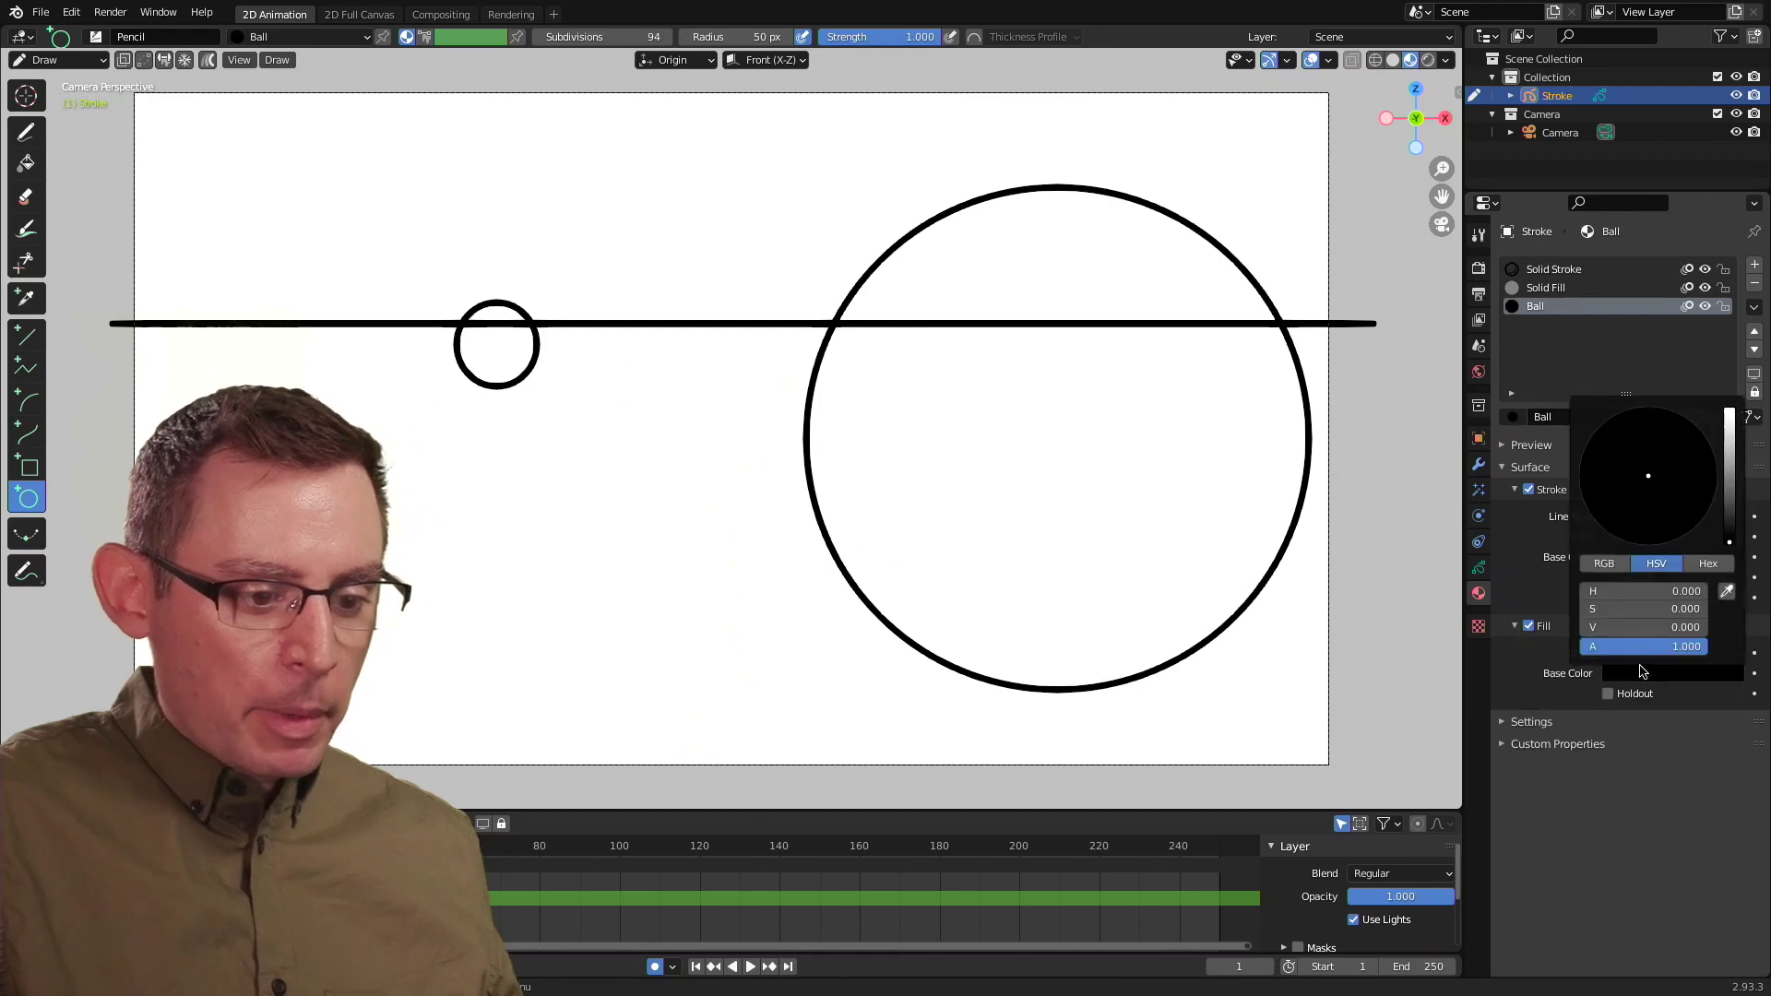
pyautogui.moveTo(1729, 539); pyautogui.dragTo(1731, 413)
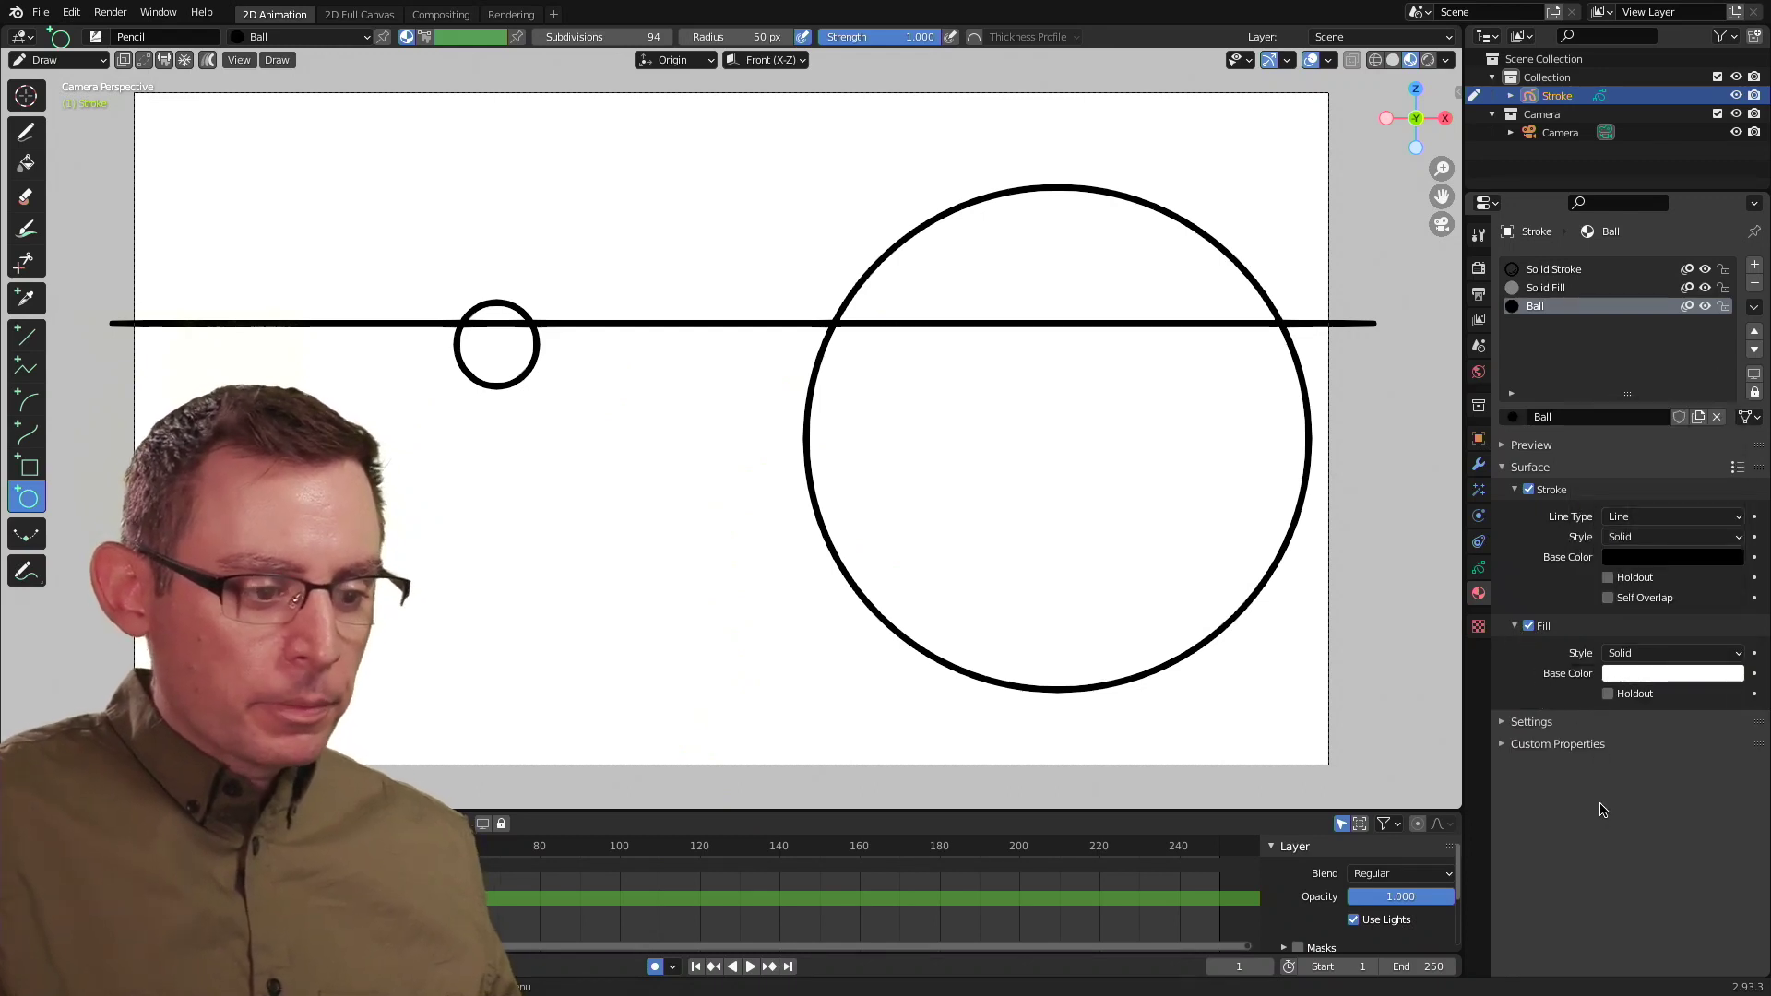
# In Edit Mode, select both circles and assign them the Ball material
pyautogui.click(90, 63)
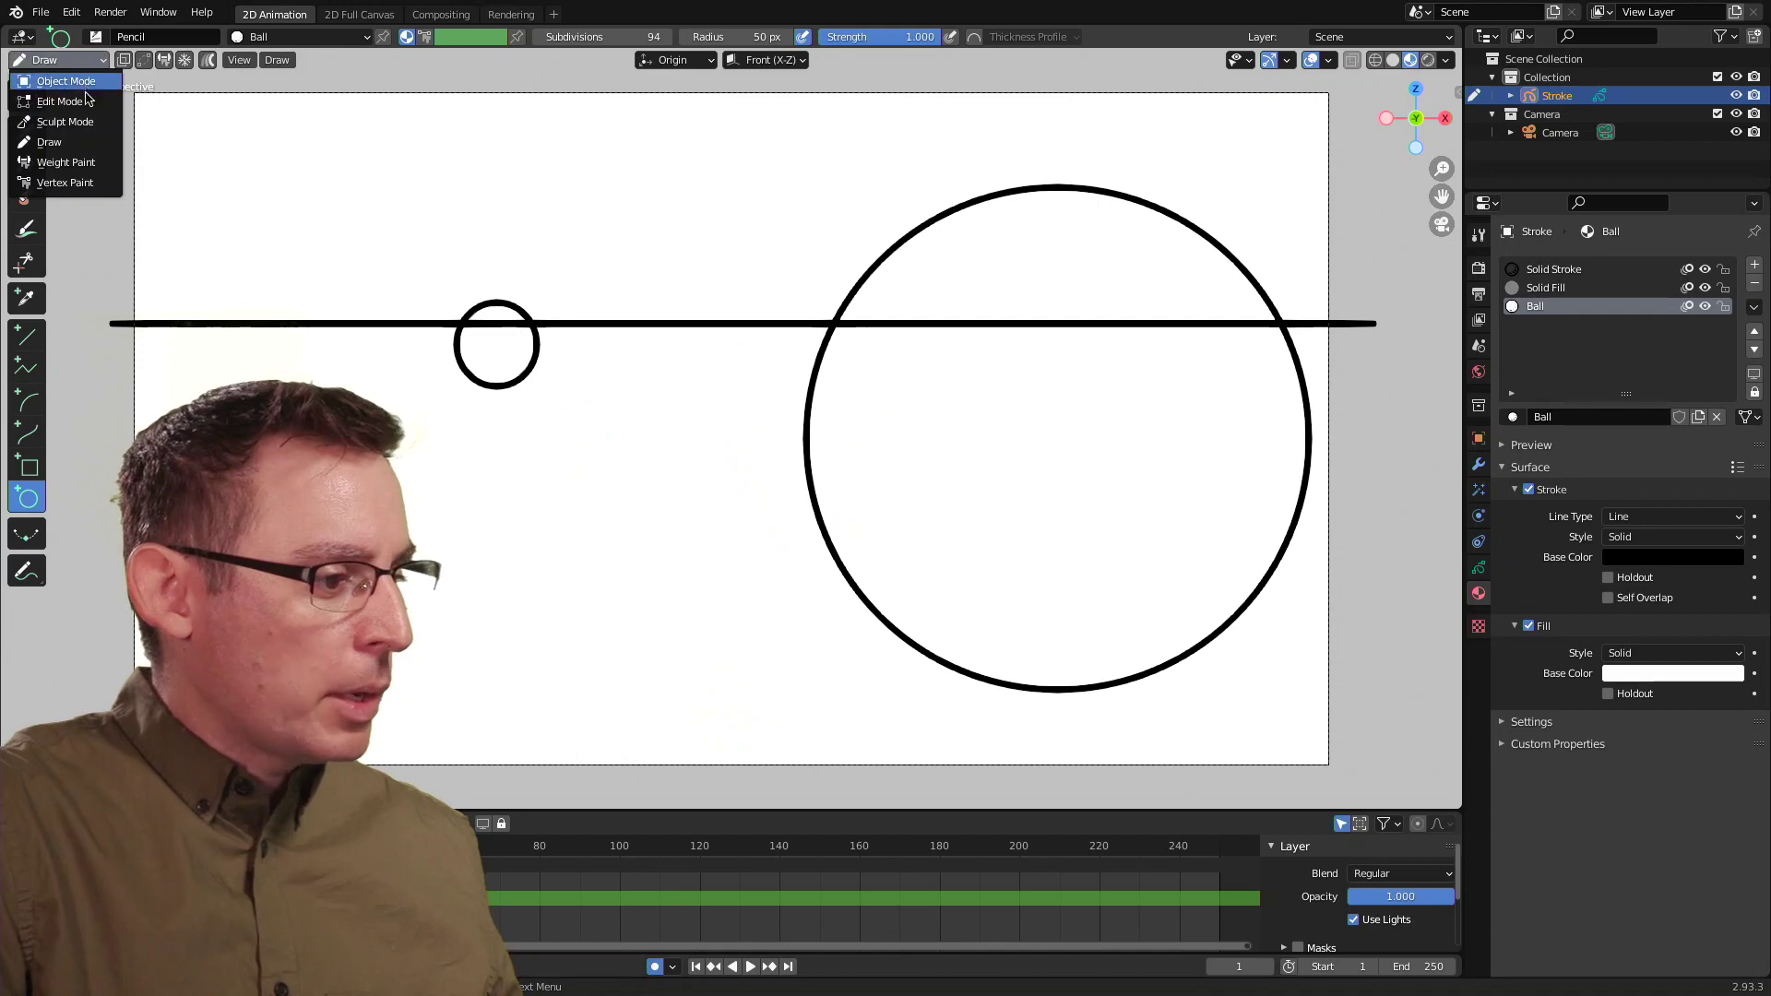
pyautogui.click(69, 98)
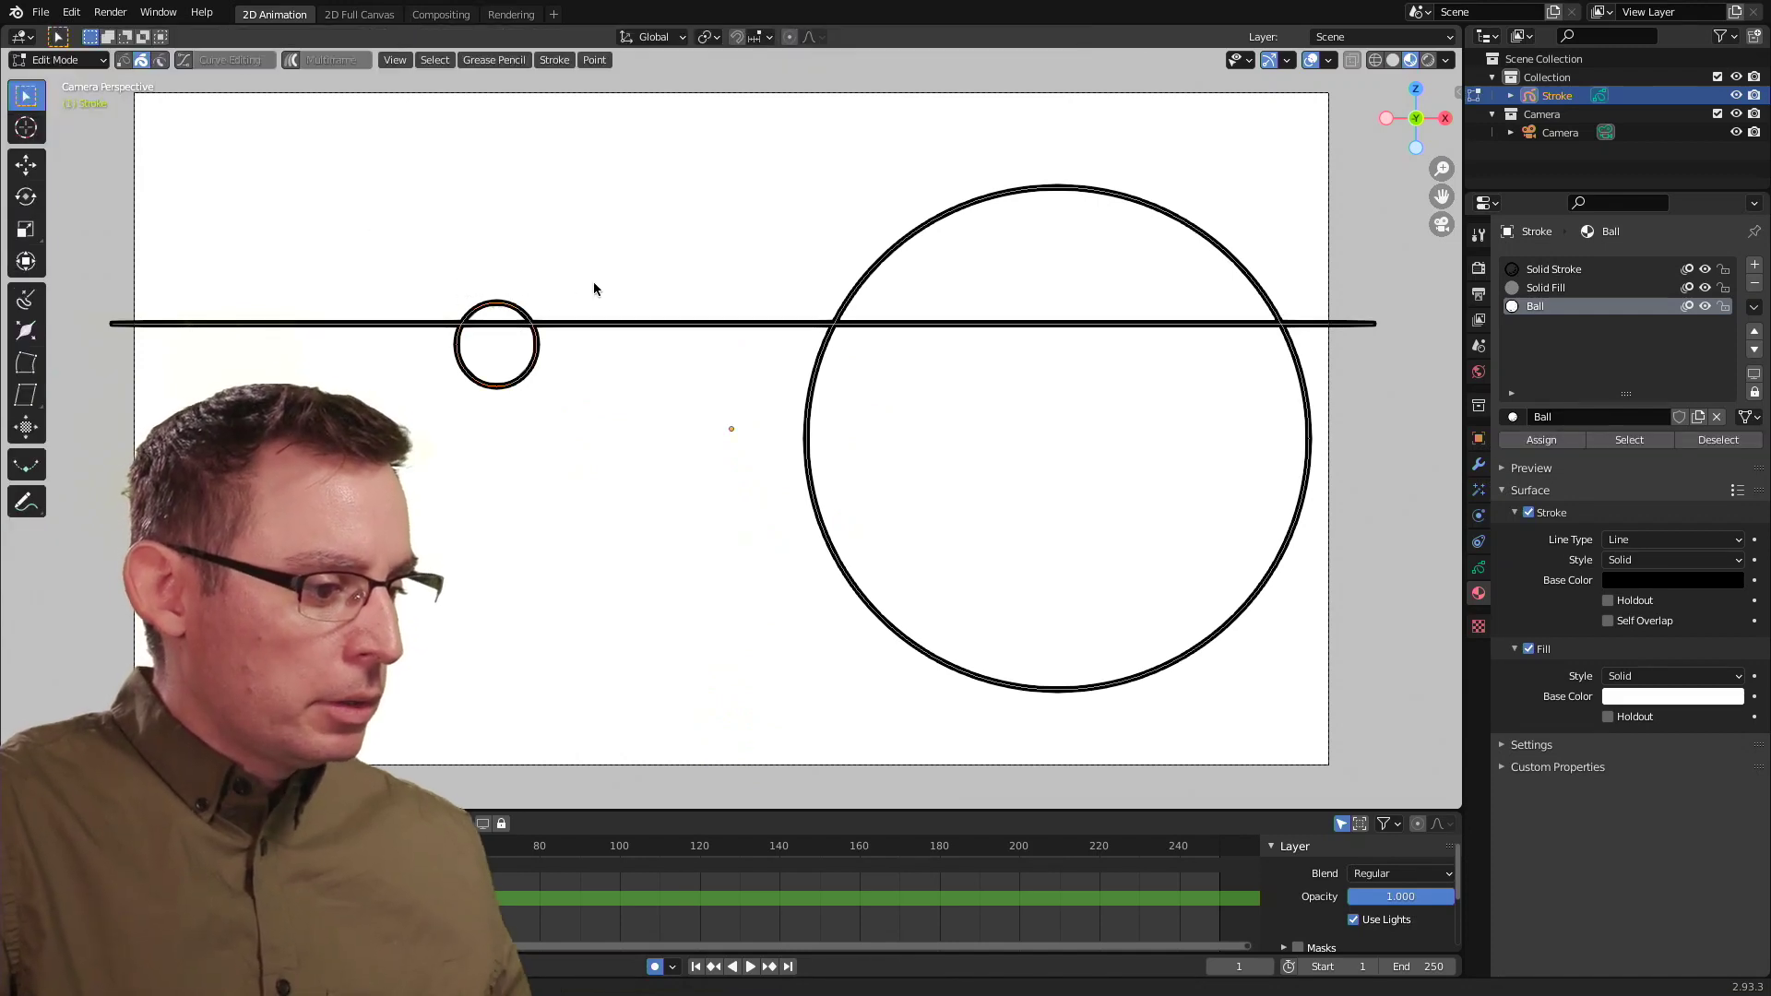
pyautogui.press('a')
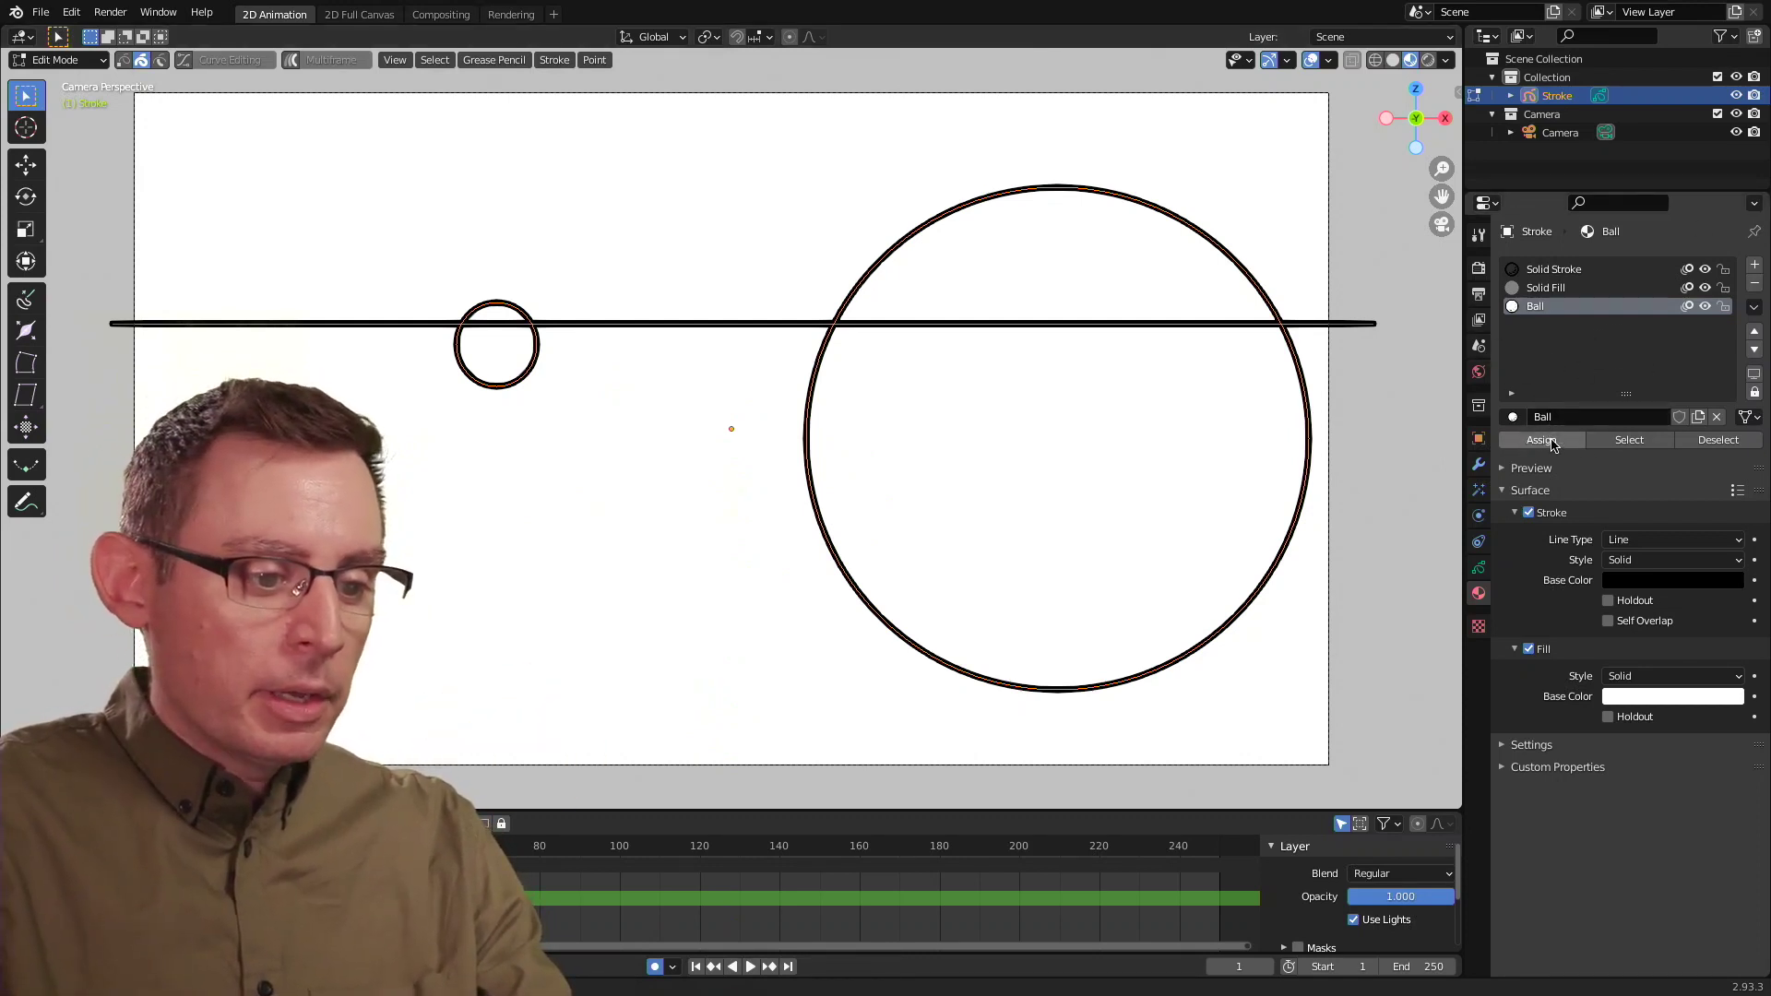
pyautogui.click(1542, 438)
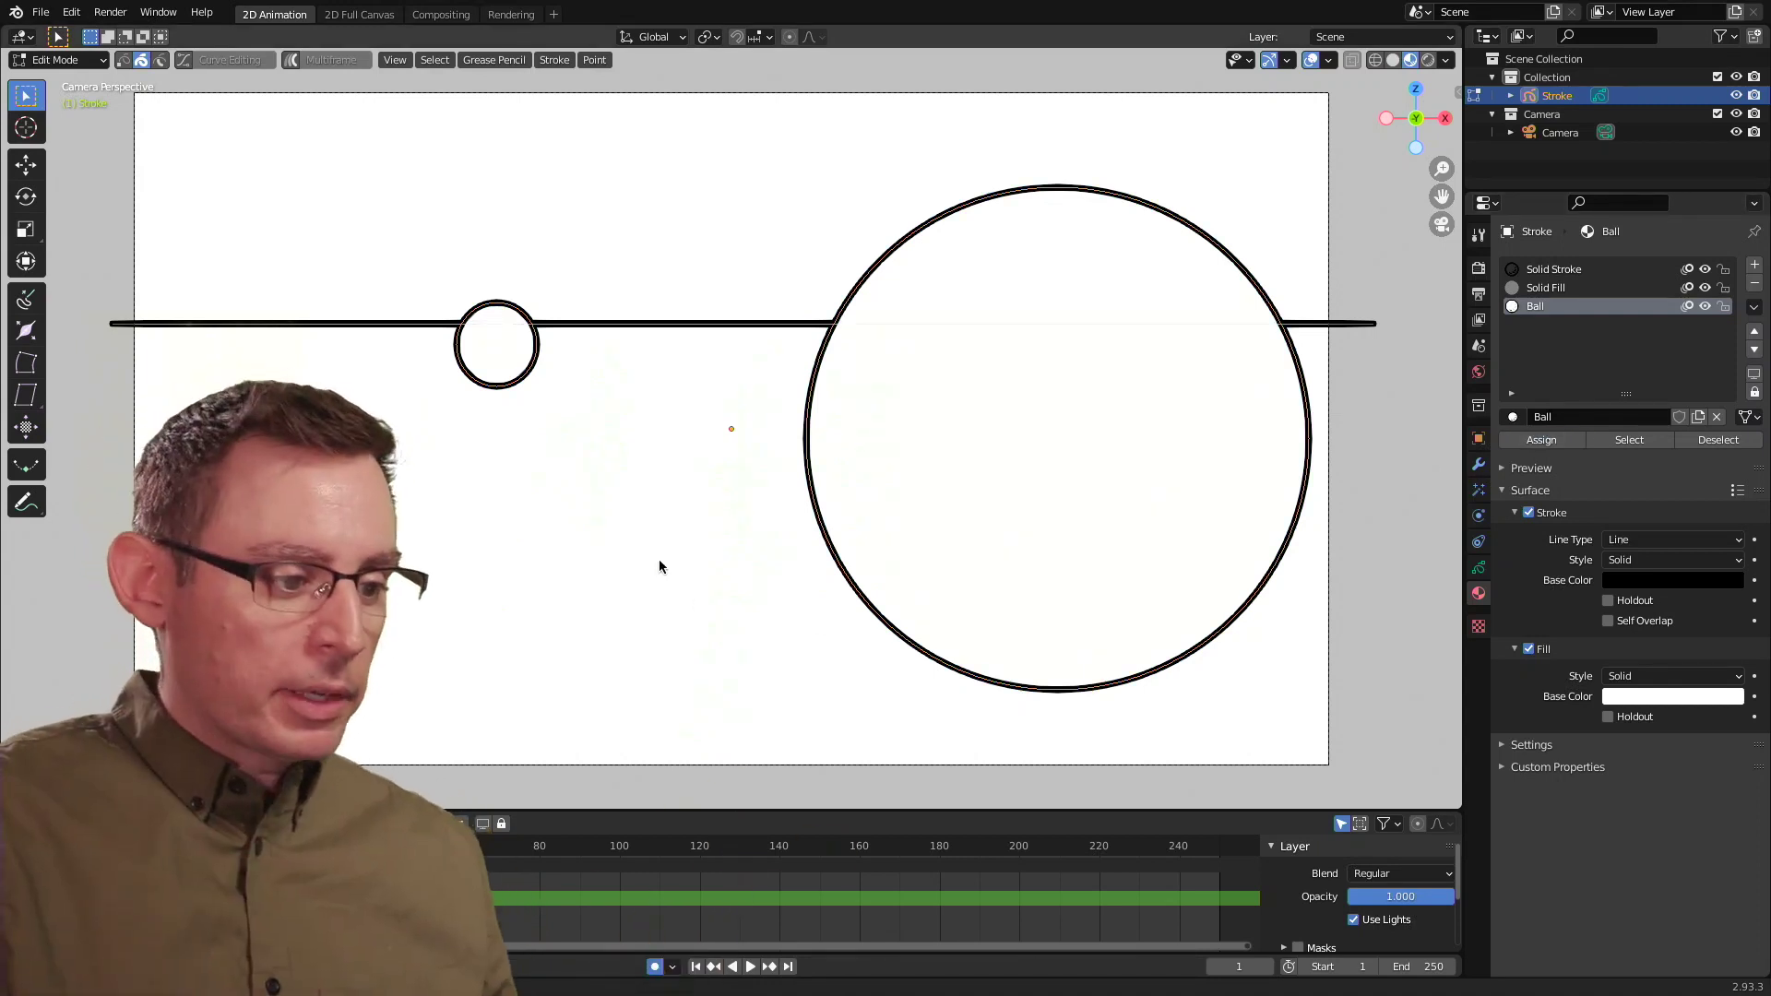
pyautogui.moveTo(920, 169); pyautogui.dragTo(968, 217)
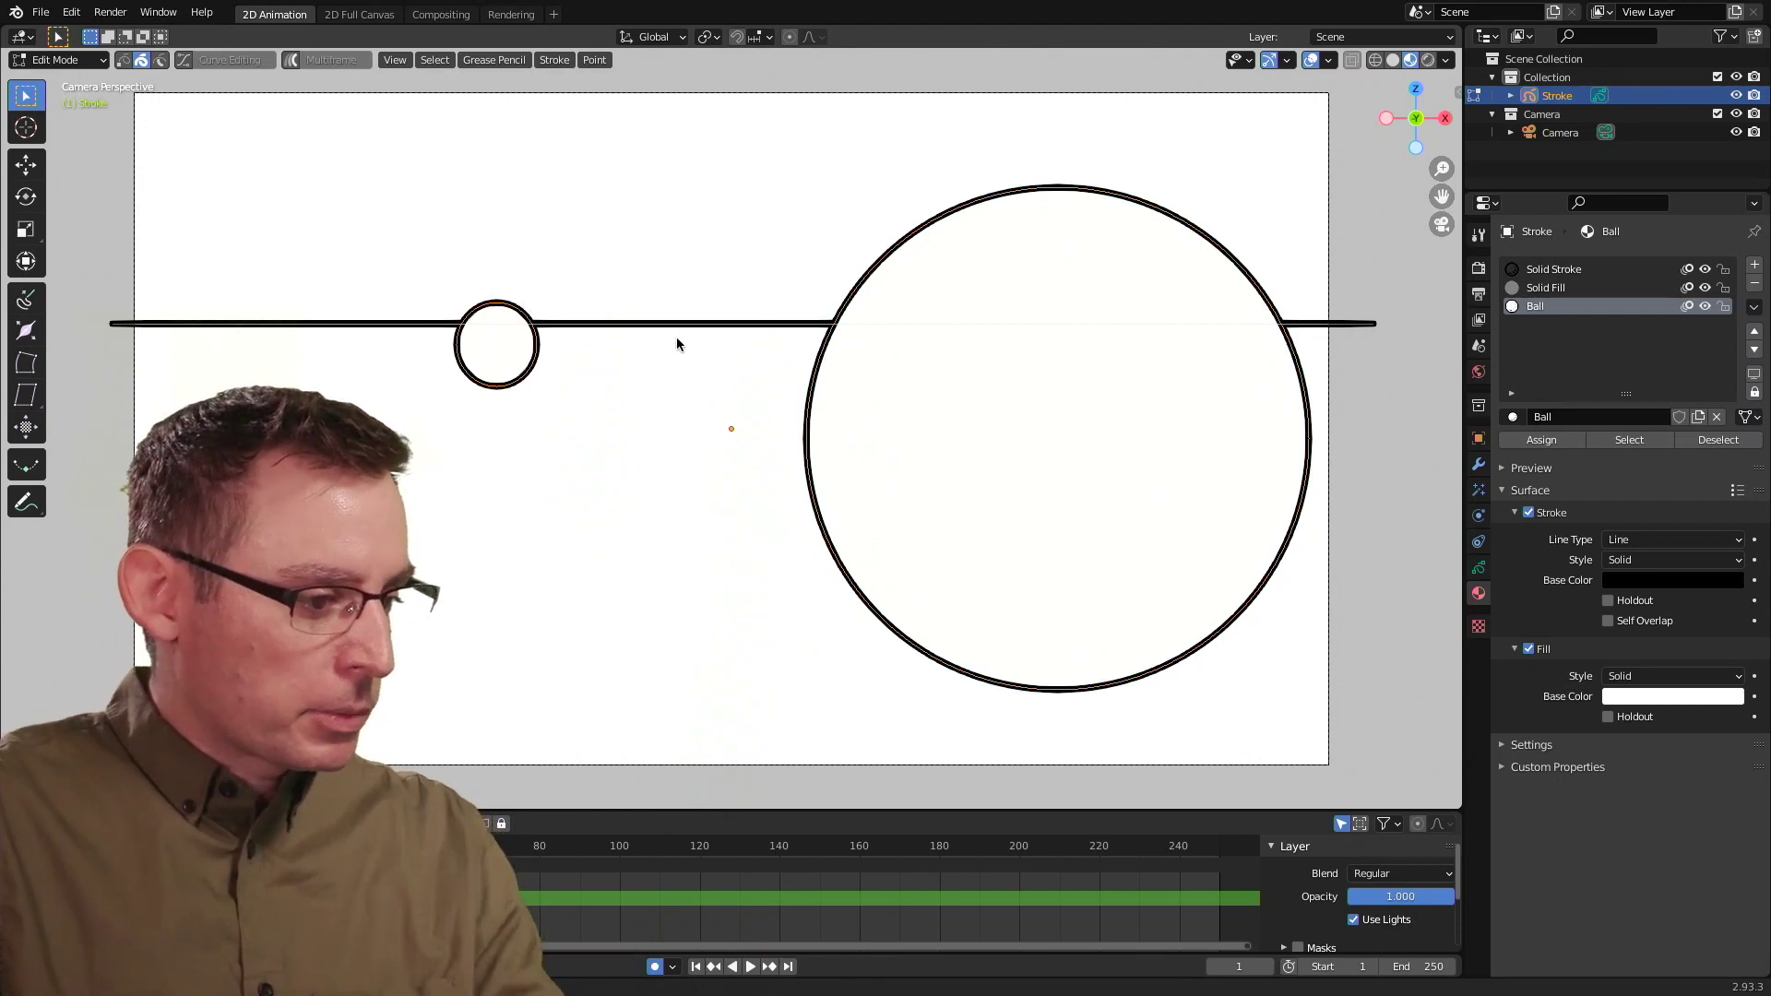
# Move the small circle down-left so it sits just below the horizon line
pyautogui.press('g')
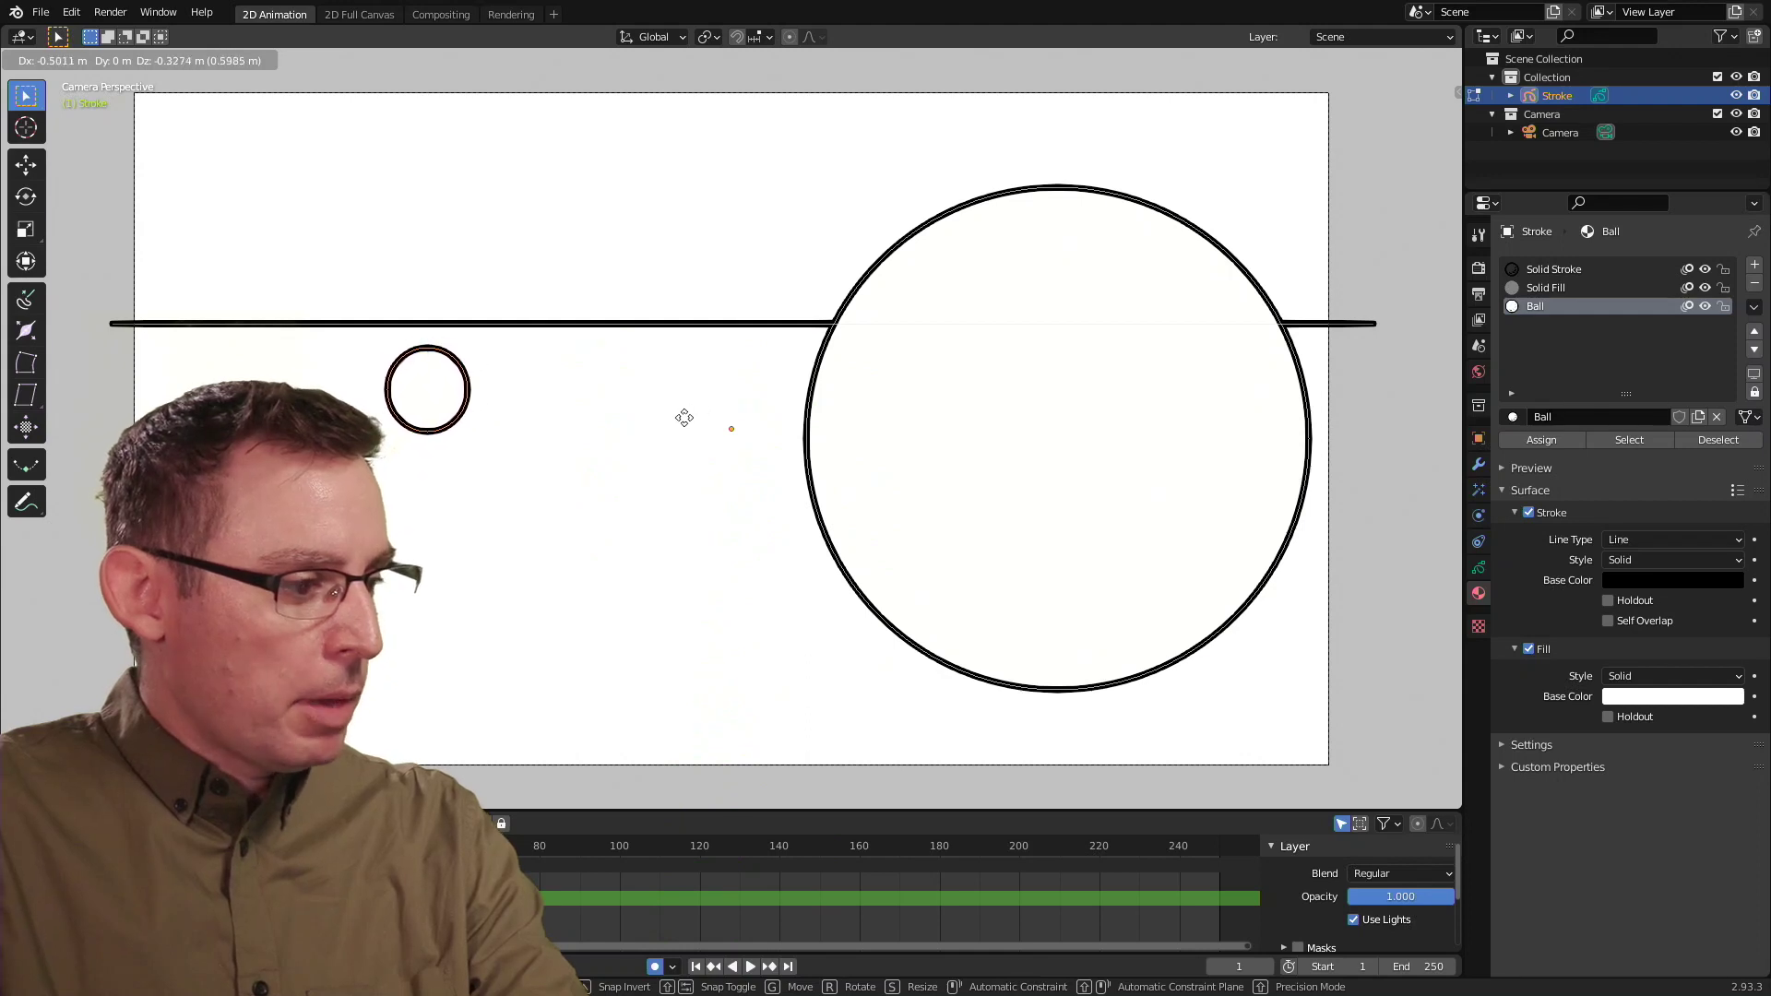
pyautogui.click(683, 411)
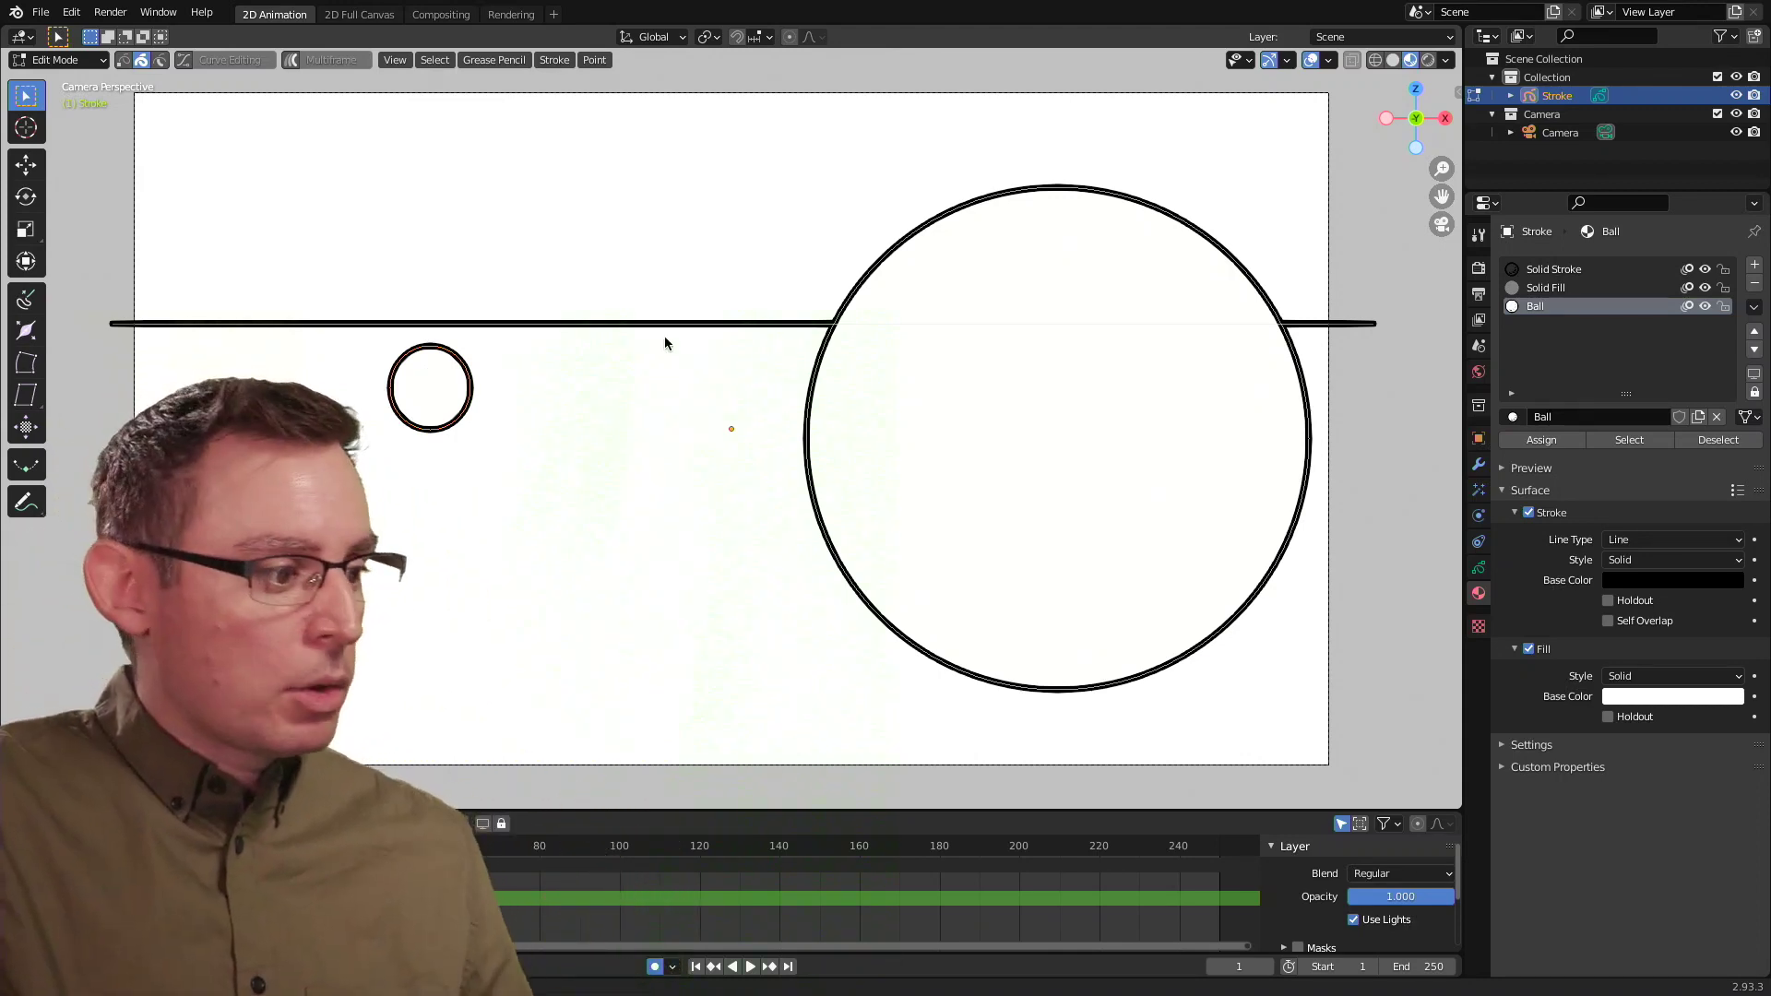
pyautogui.click(55, 60)
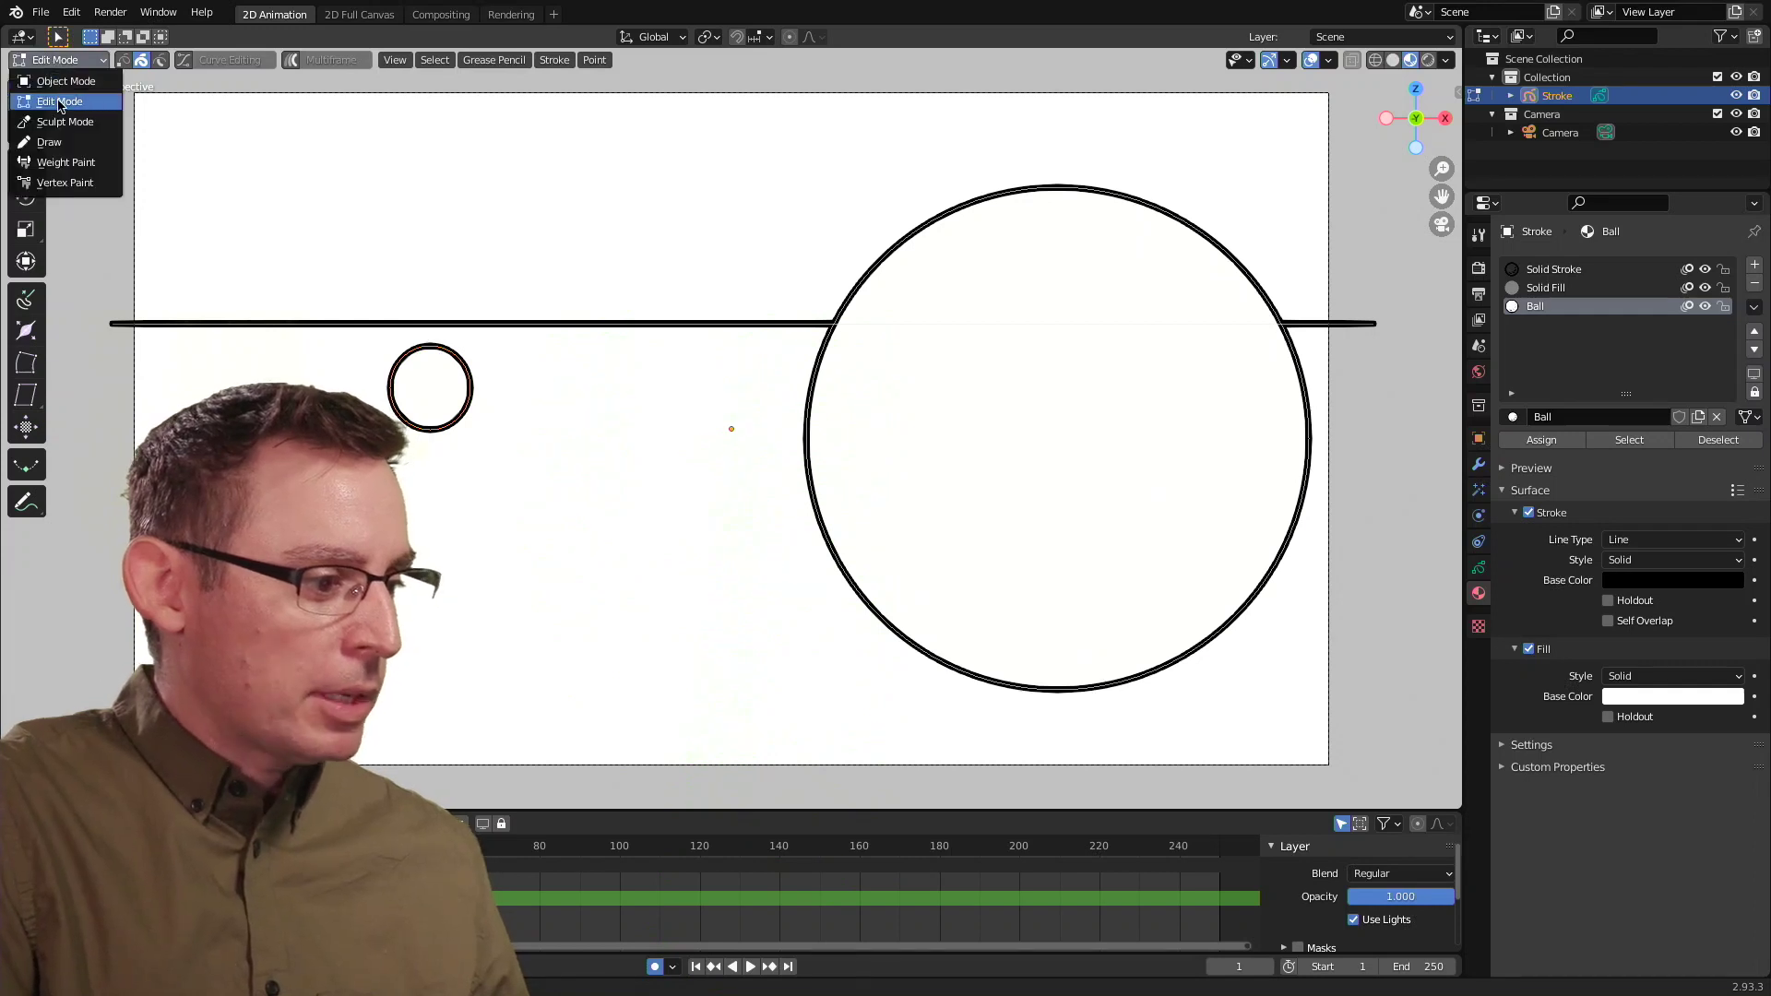
# Return to Draw mode, undo the stray ellipse, and select the Line tool
pyautogui.click(50, 143)
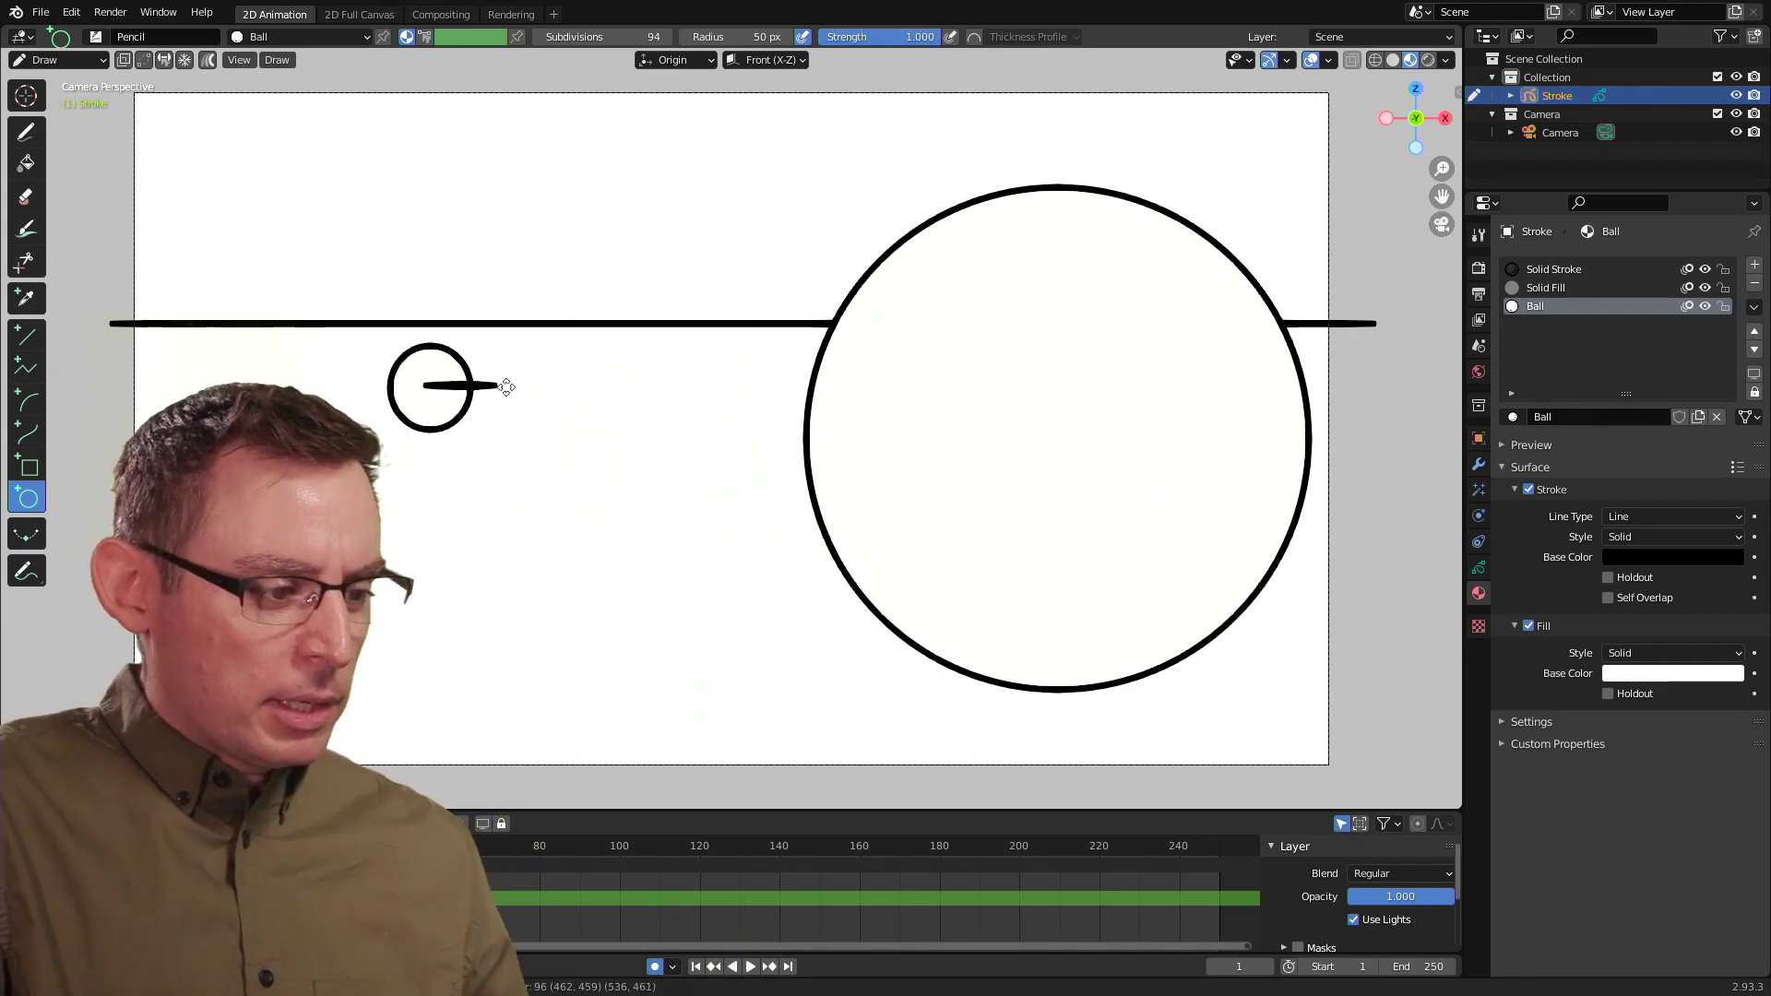
pyautogui.moveTo(429, 385); pyautogui.dragTo(533, 450)
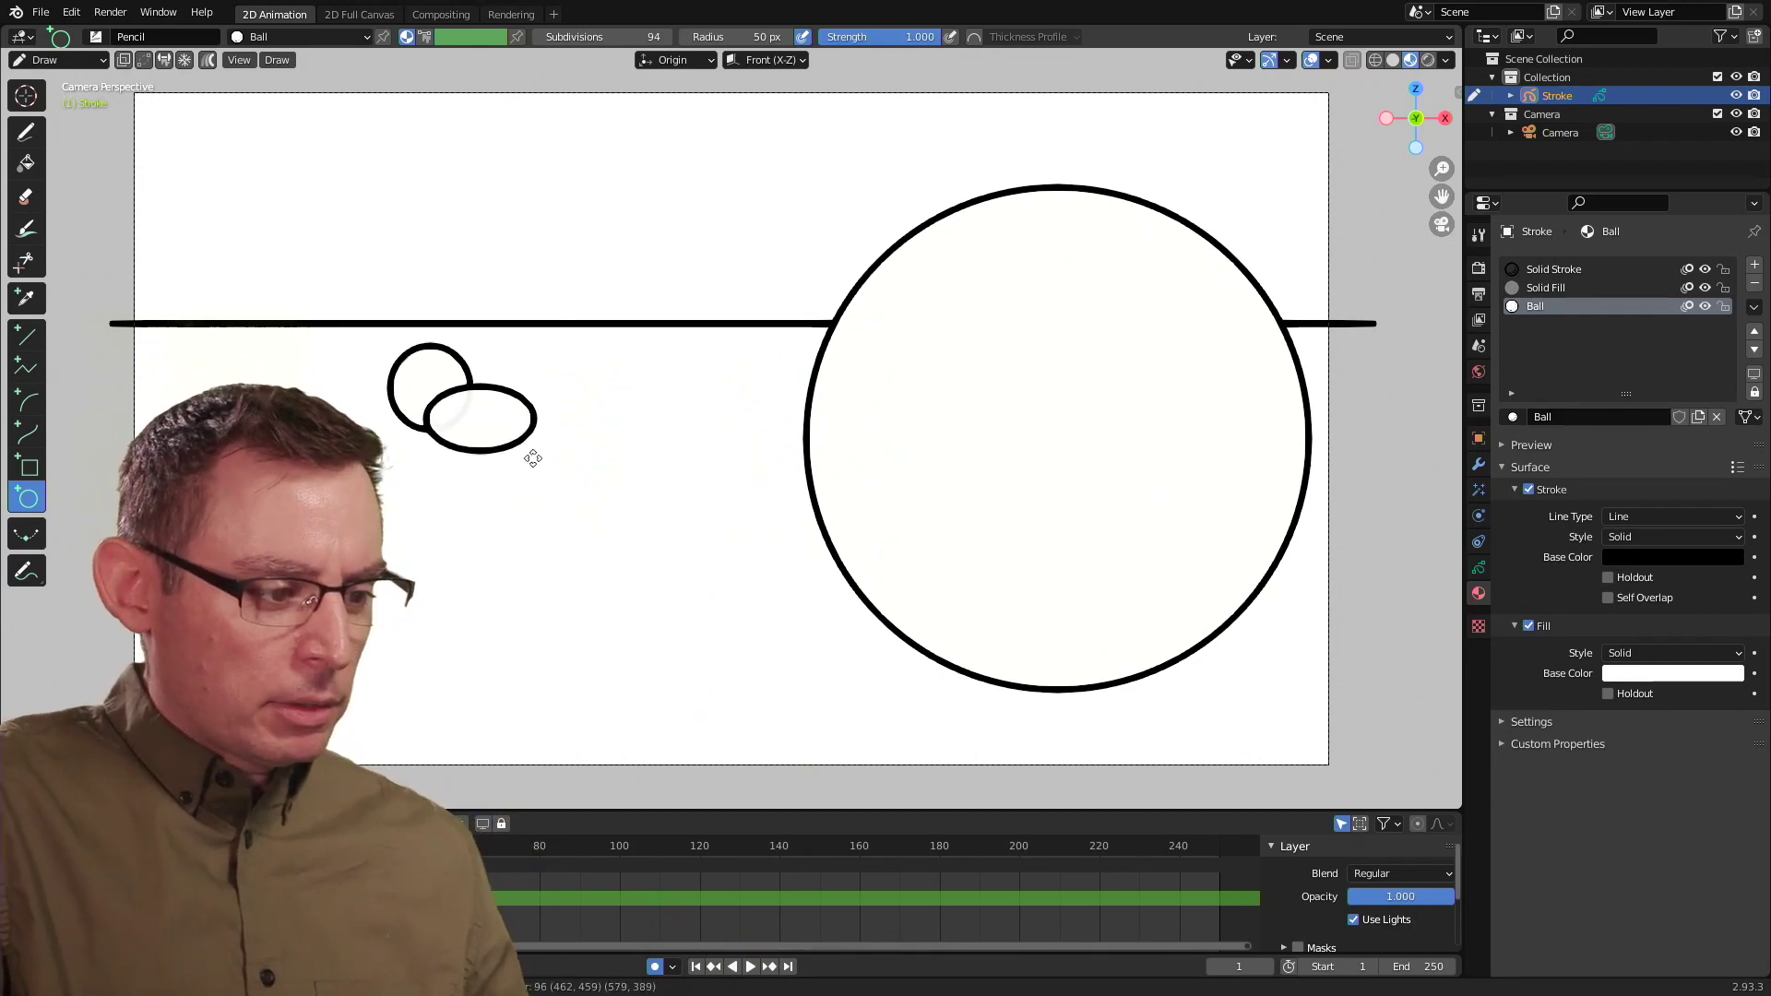
pyautogui.hotkey('ctrl', 'z')
pyautogui.click(27, 133)
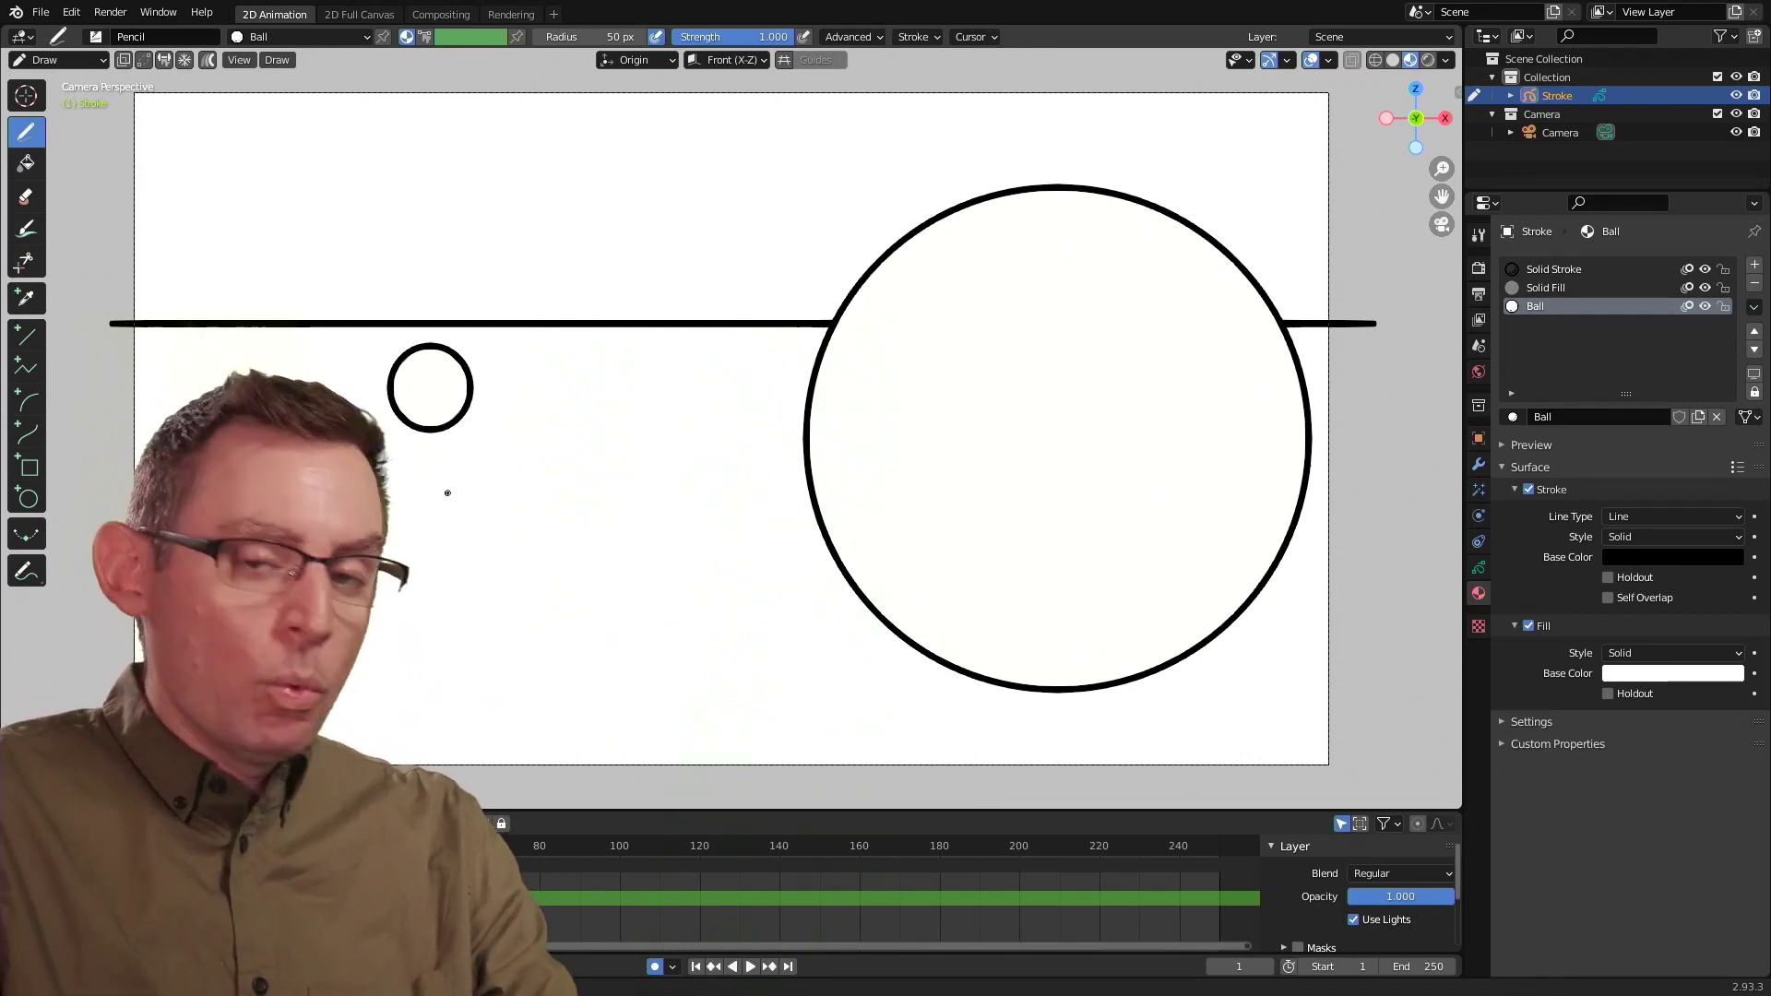
pyautogui.click(32, 341)
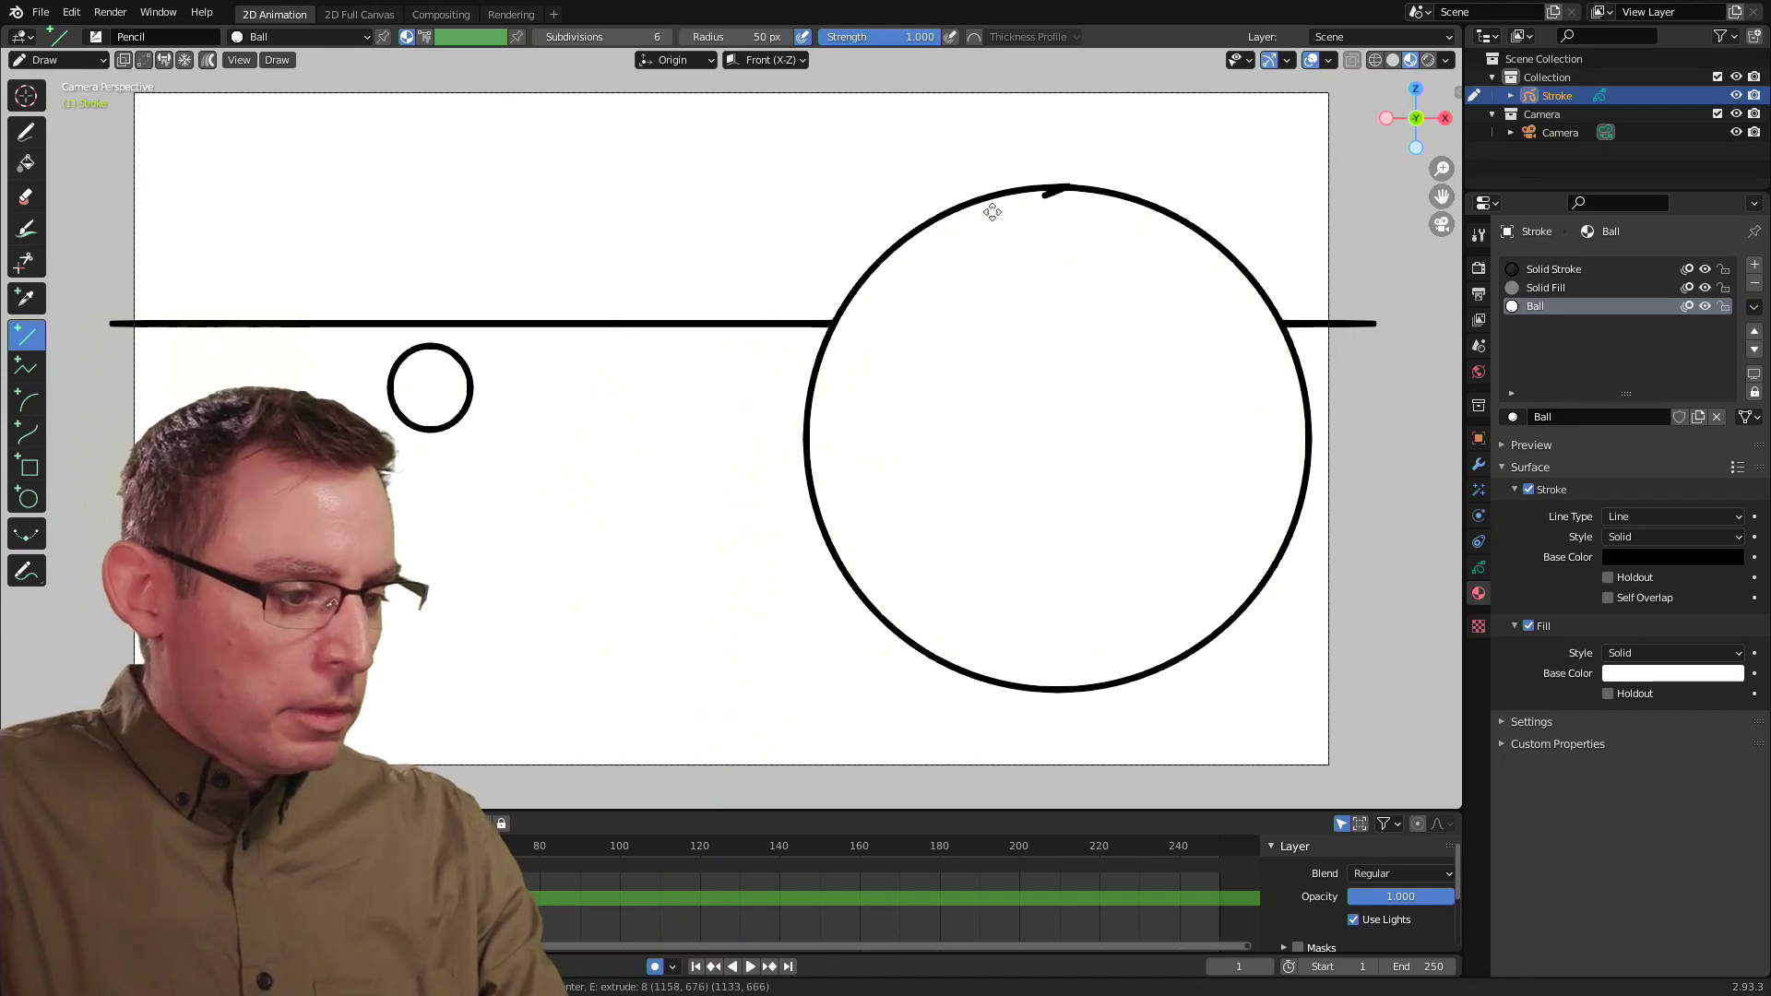
# Draw upper and lower tangent lines joining the large and small circles' tops and bottoms
pyautogui.moveTo(1052, 194); pyautogui.dragTo(429, 340)
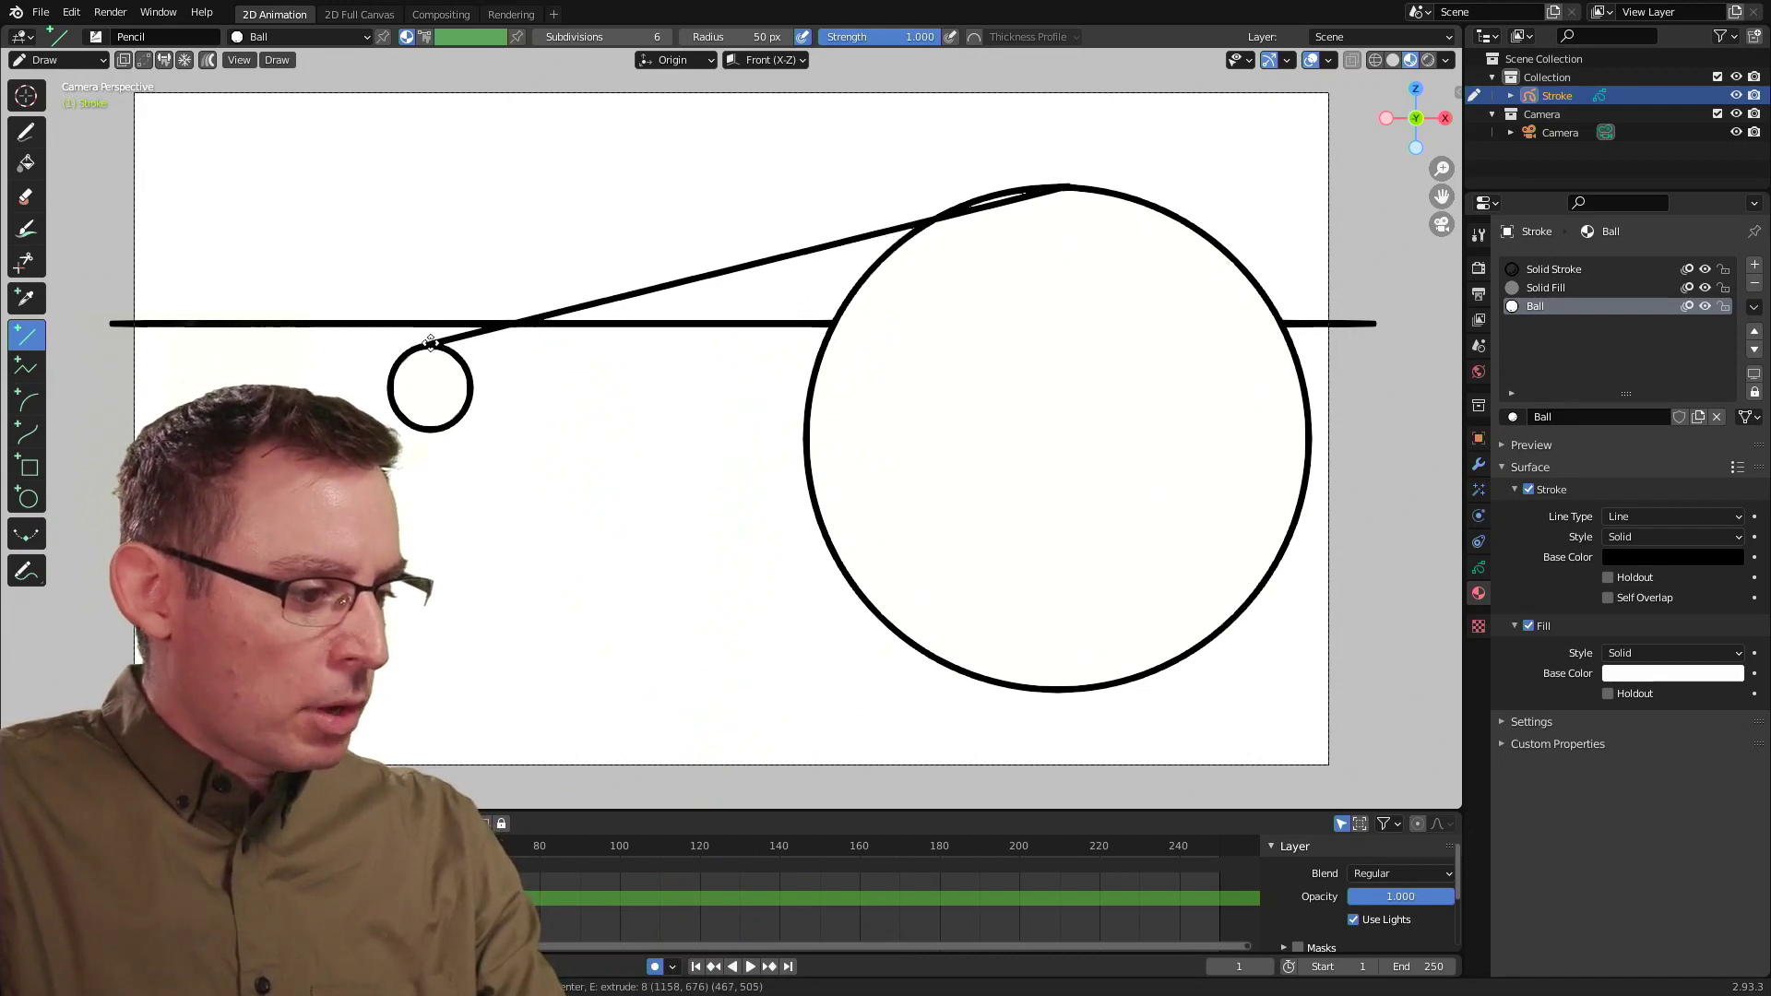
pyautogui.moveTo(424, 340); pyautogui.dragTo(429, 338)
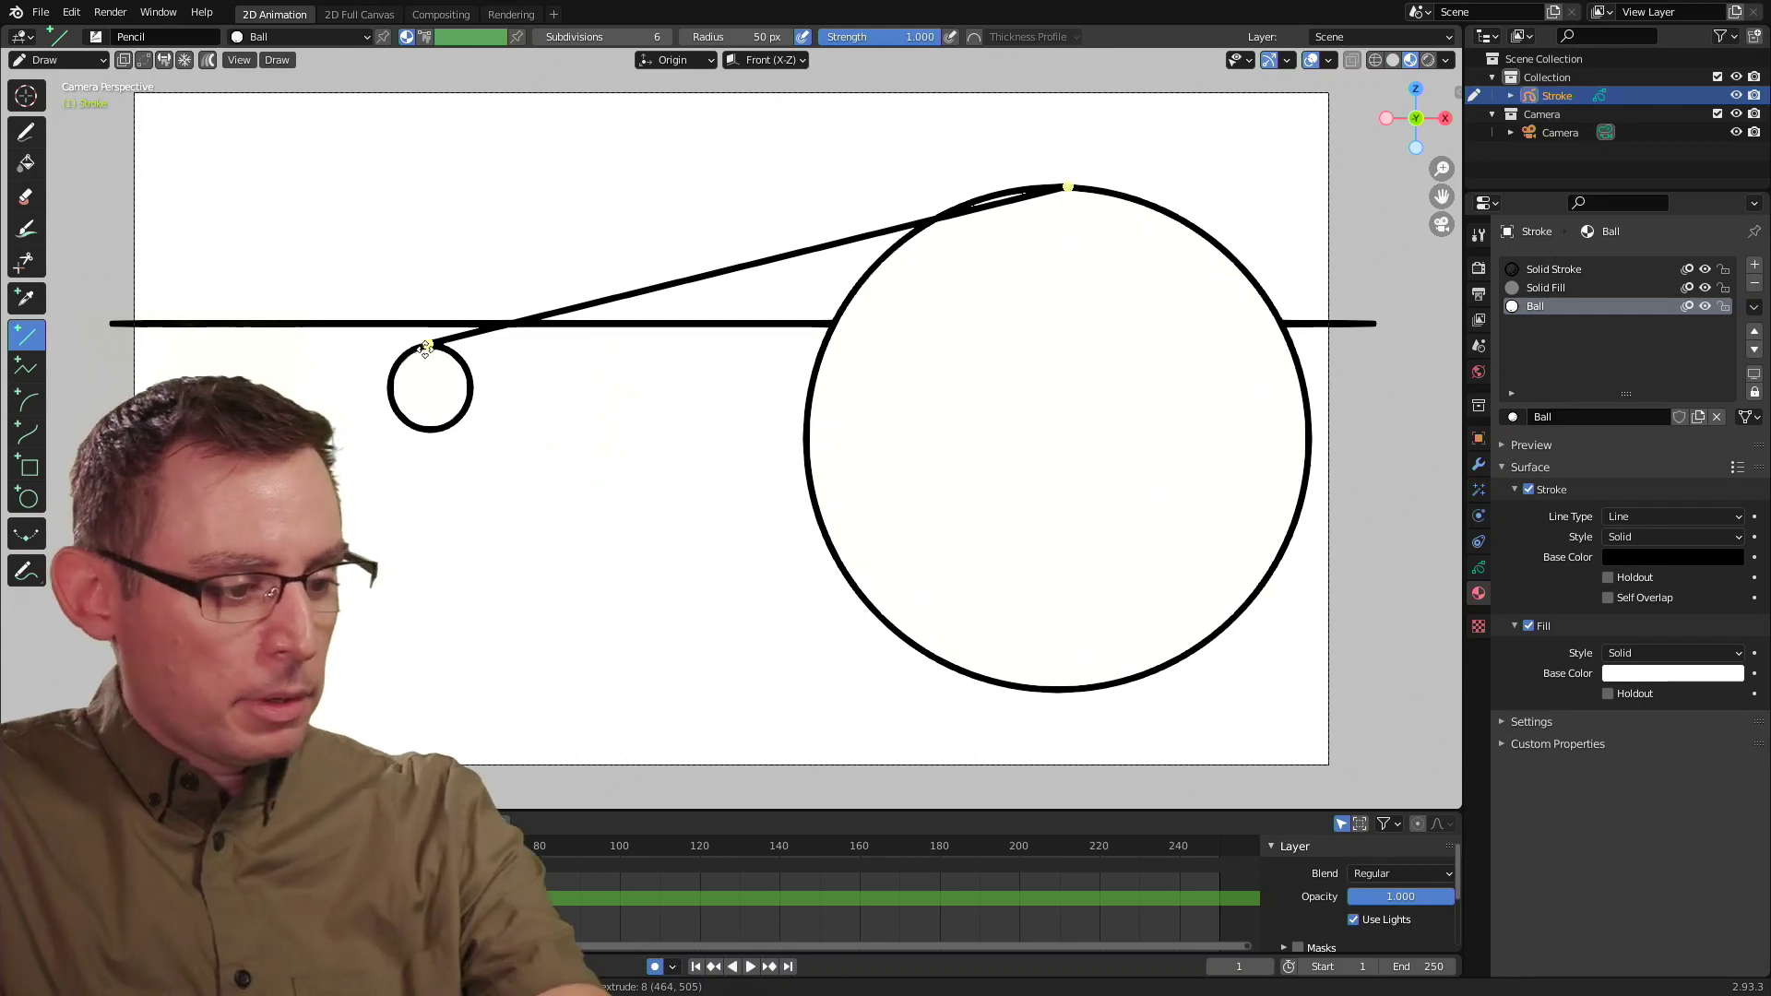
pyautogui.press('Return')
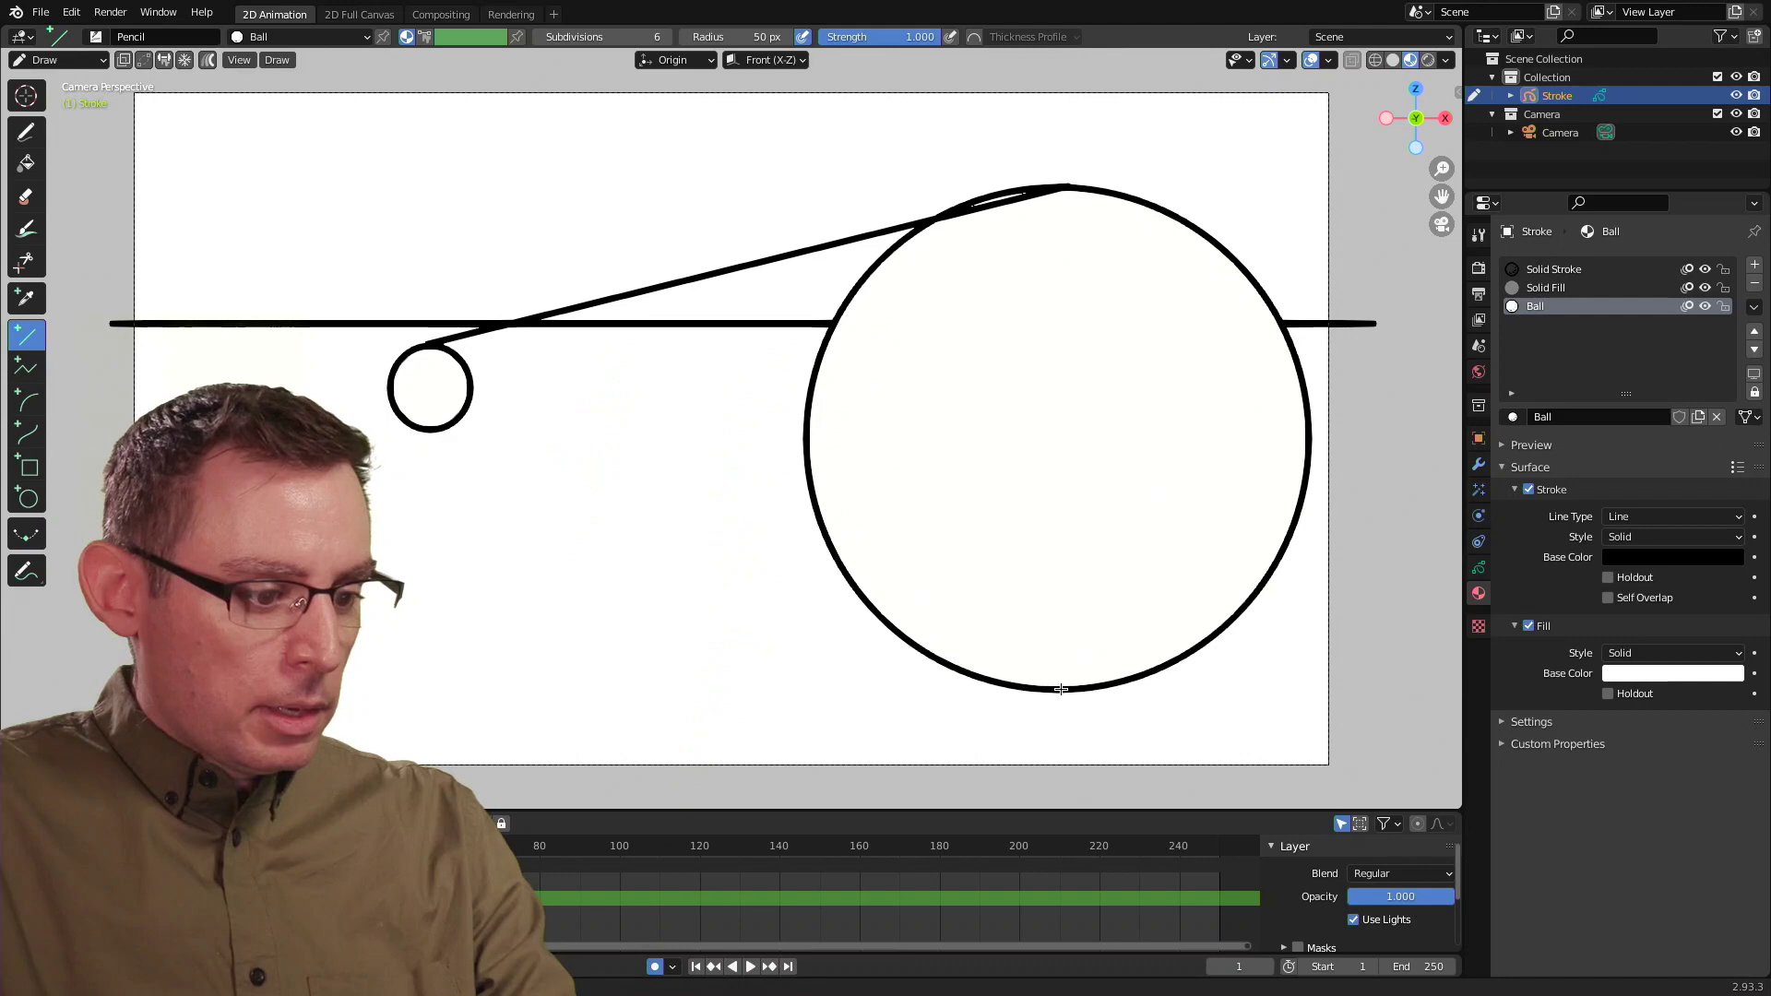
pyautogui.moveTo(1055, 689); pyautogui.dragTo(429, 430)
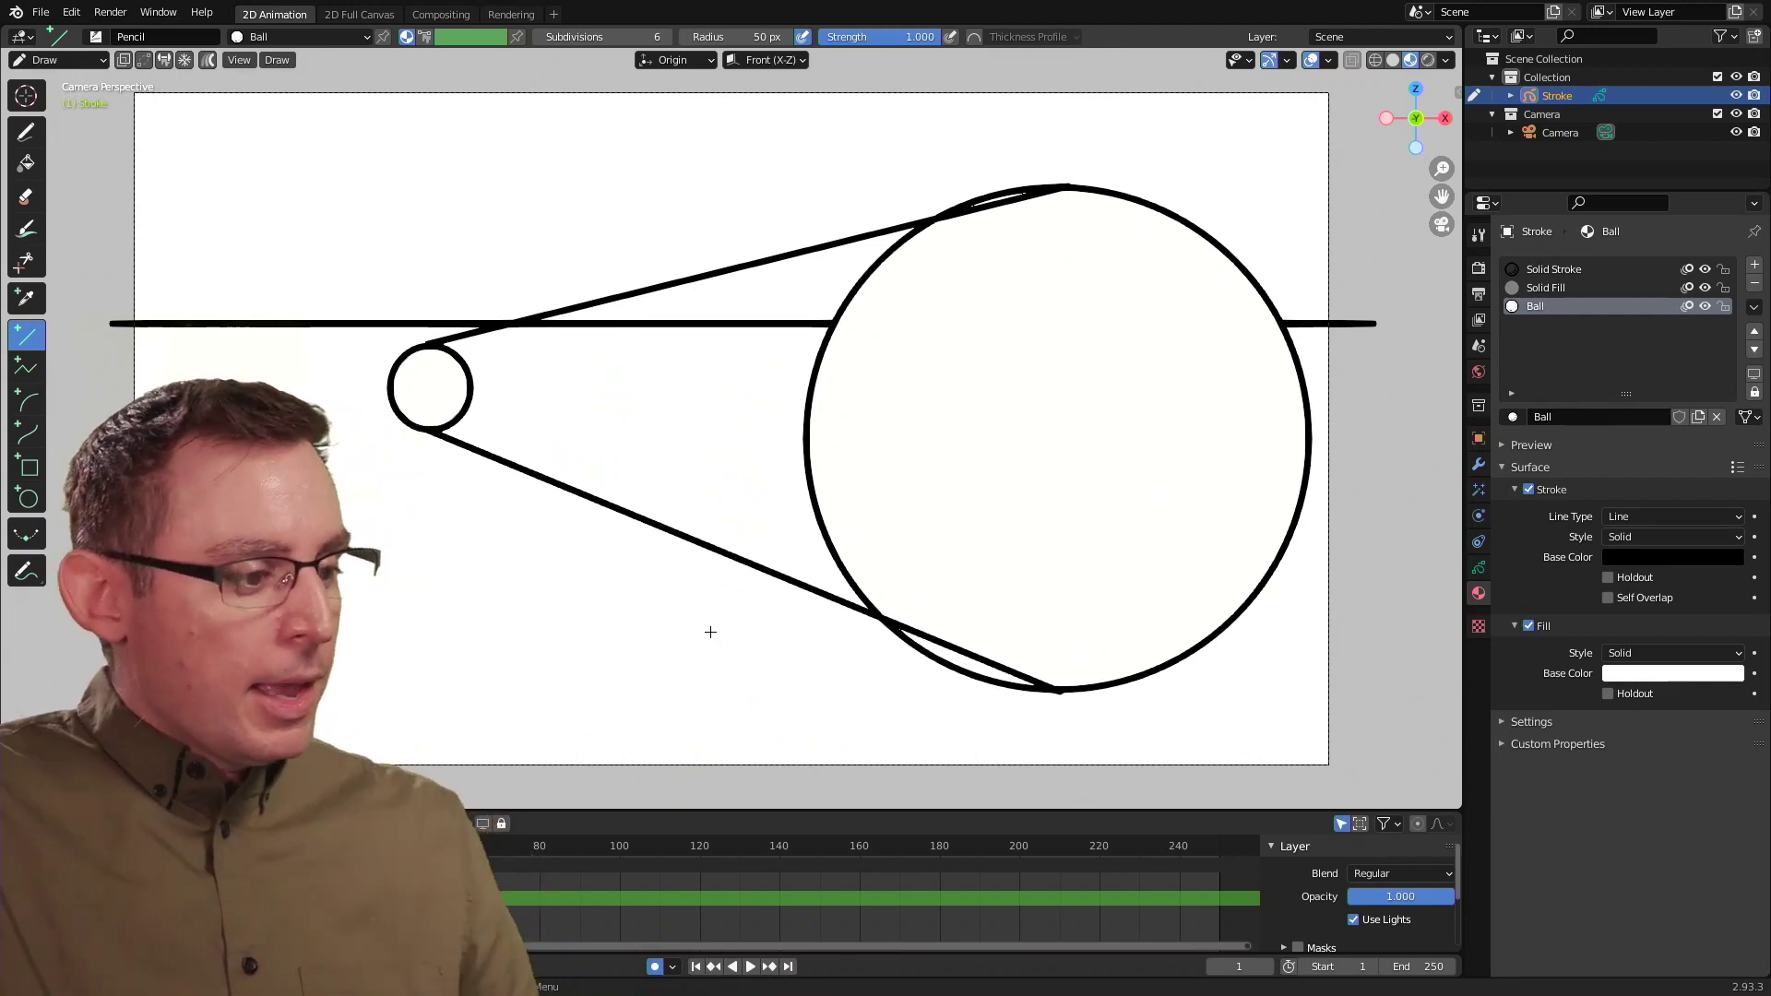
pyautogui.press('Return')
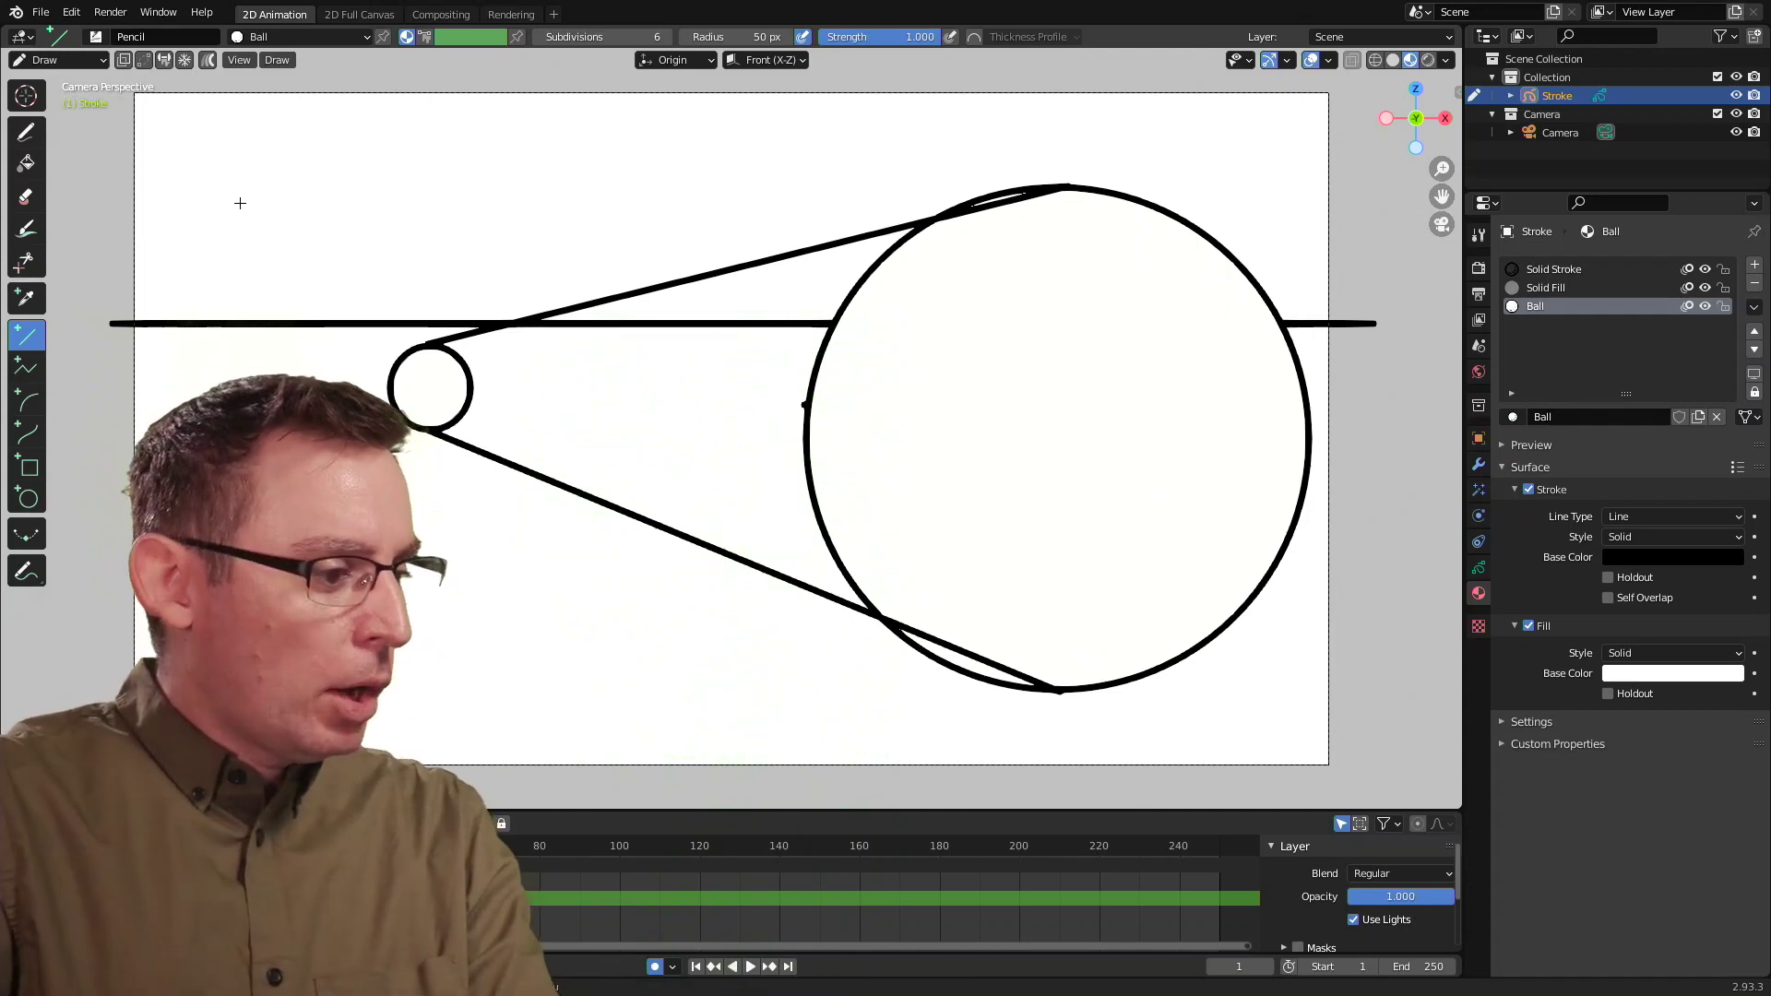
pyautogui.press('d')
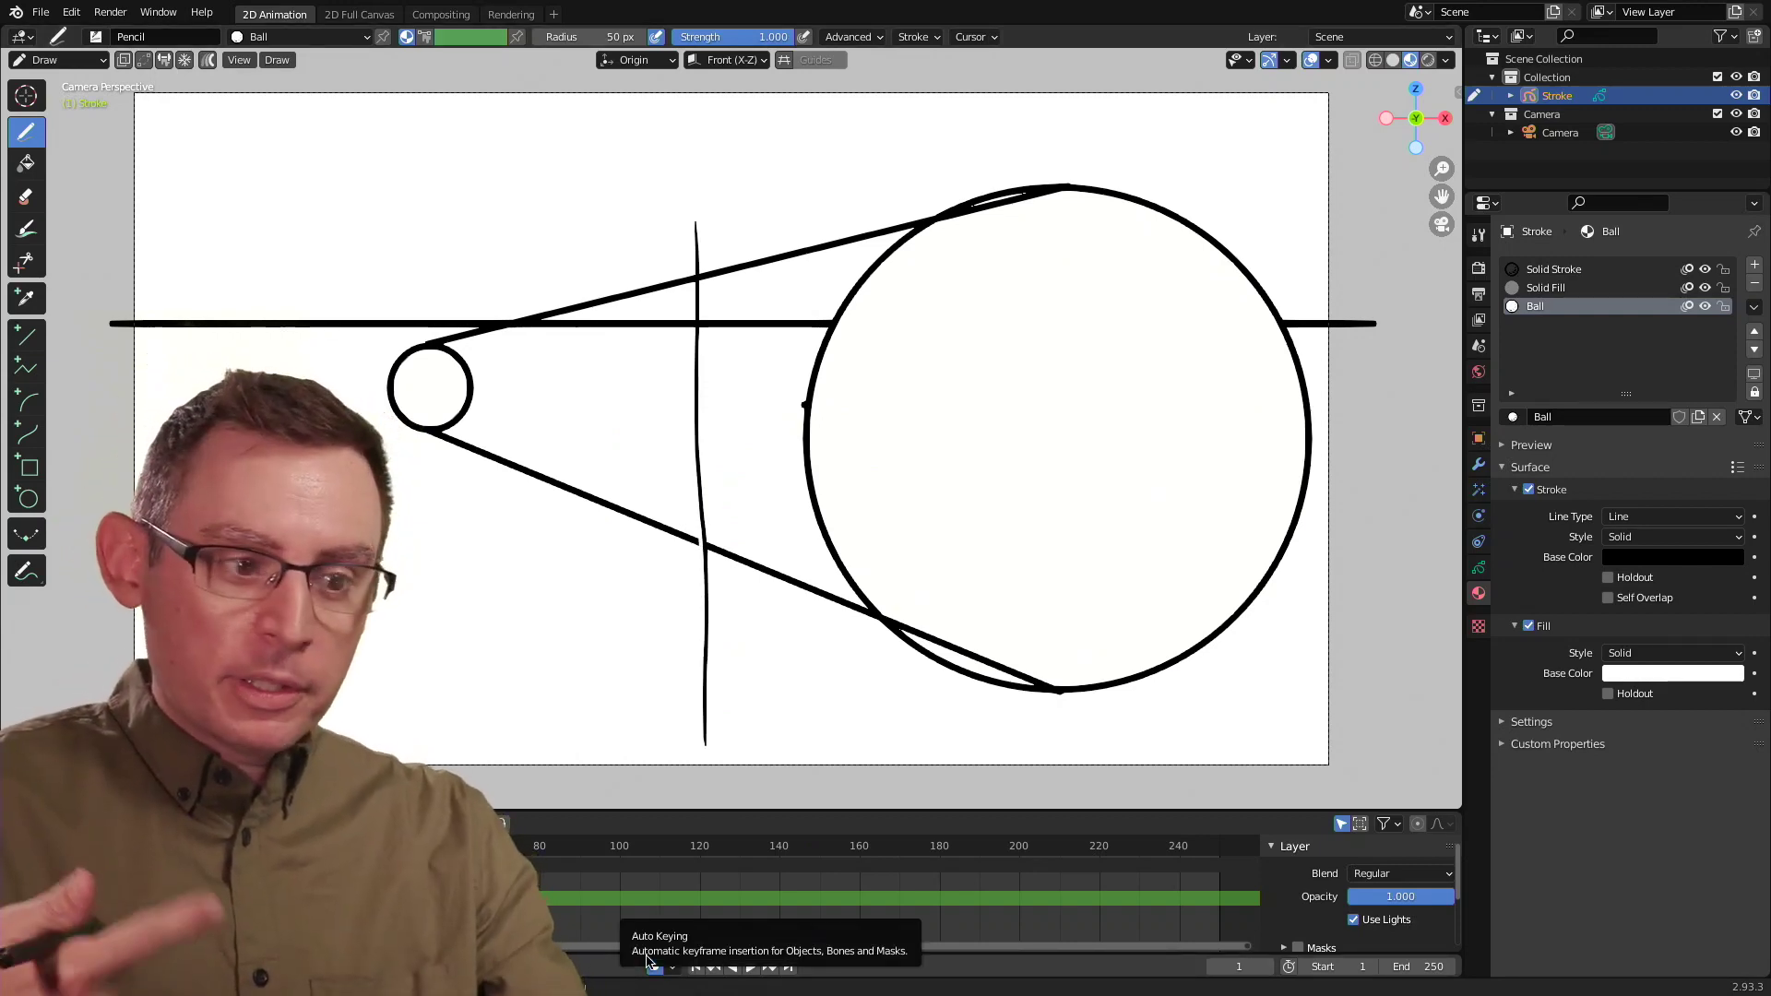
# Undo the freehand stroke and draw two lines crossing each ball's top to the other's bottom
pyautogui.hotkey('ctrl', 'z')
pyautogui.click(654, 967)
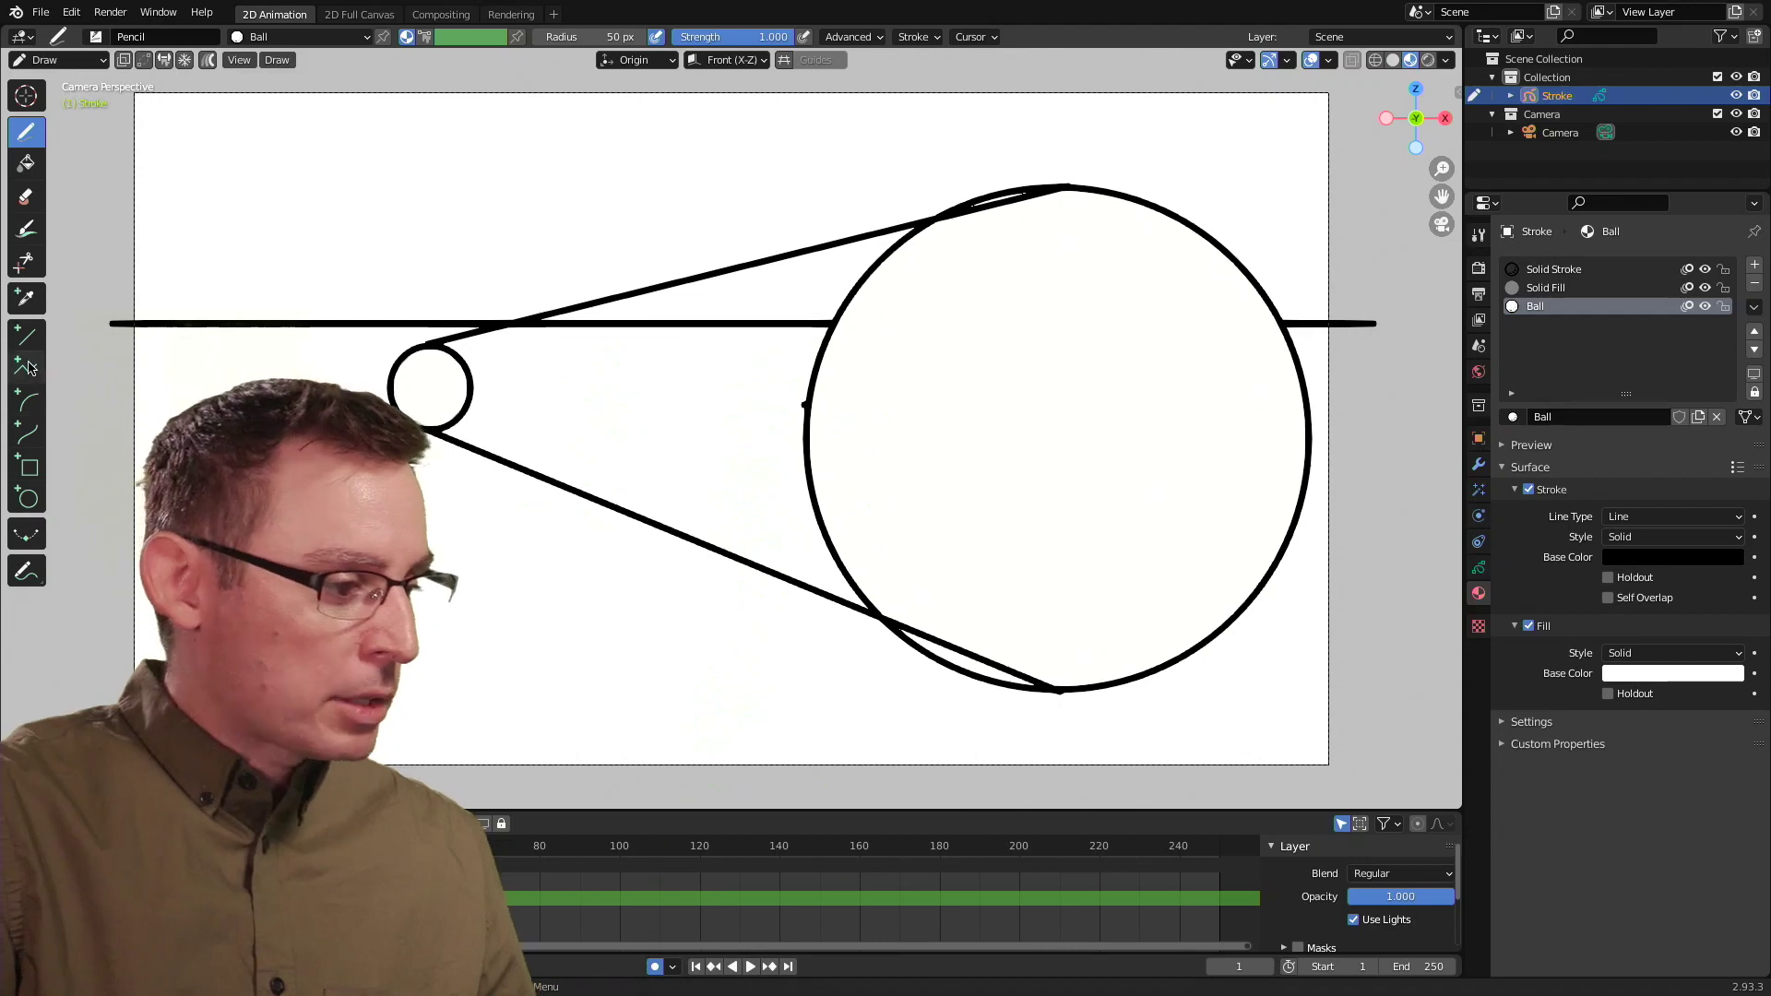
pyautogui.click(25, 332)
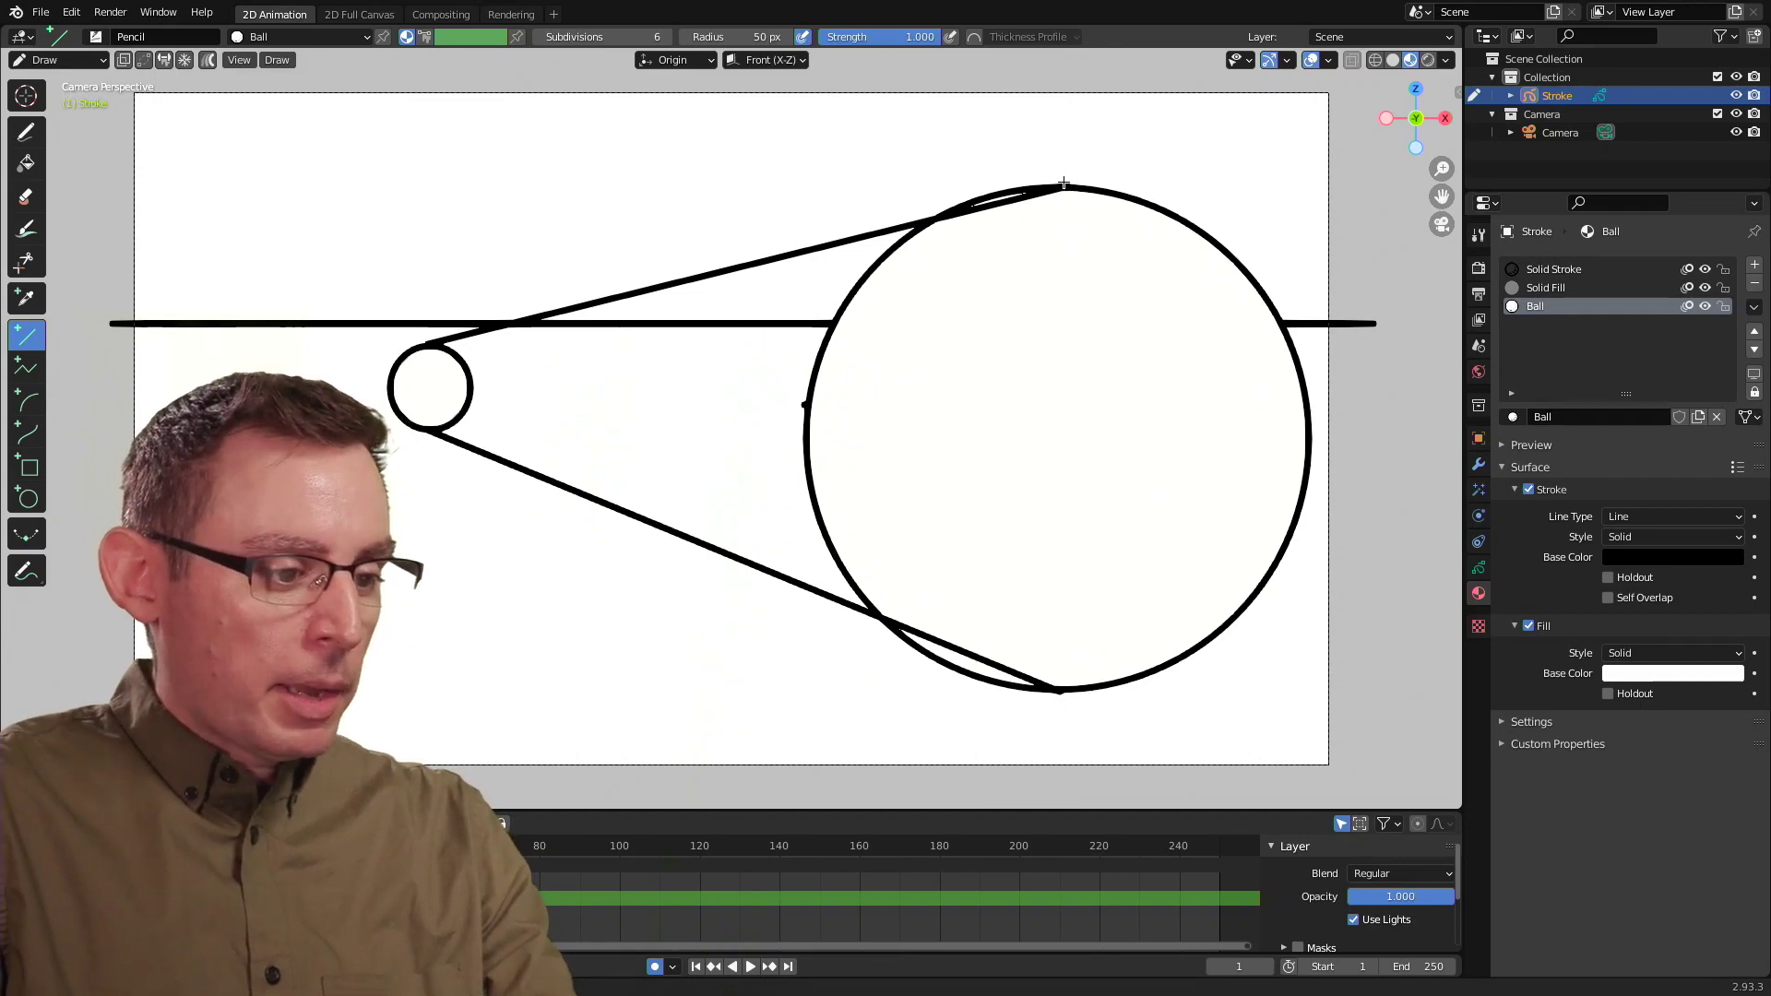
pyautogui.moveTo(838, 346); pyautogui.dragTo(429, 431)
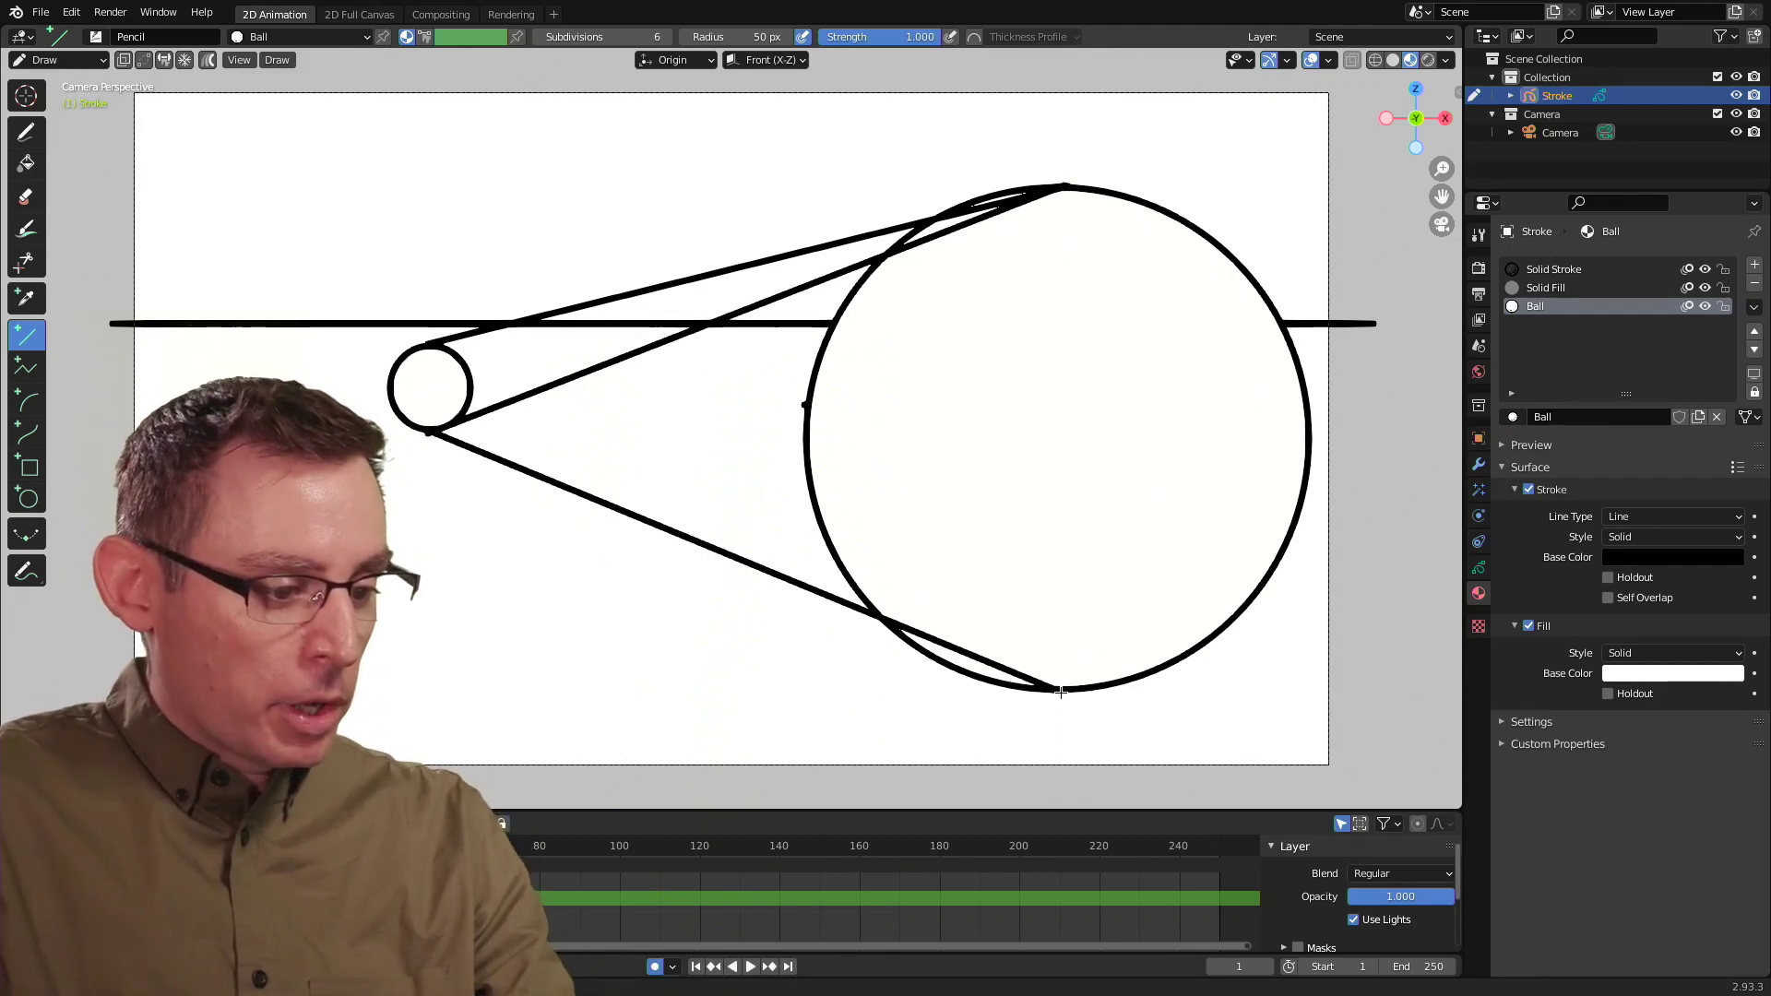
pyautogui.moveTo(1065, 692); pyautogui.dragTo(432, 338)
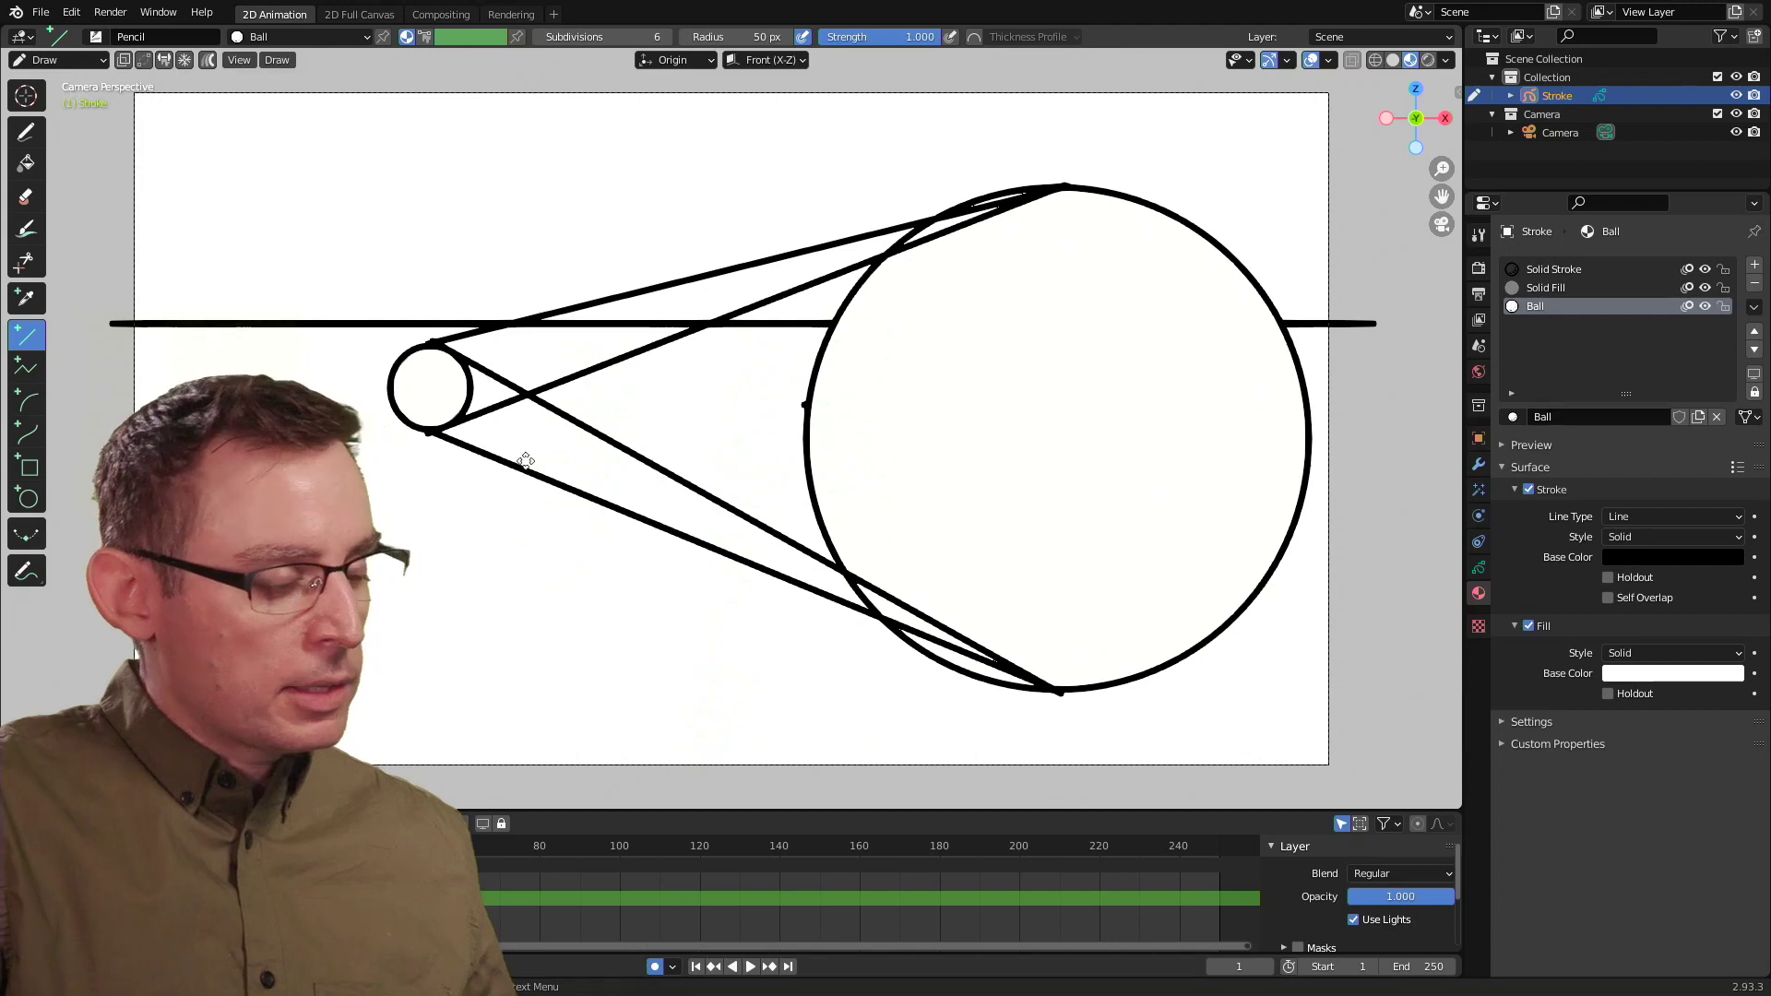
pyautogui.moveTo(530, 395); pyautogui.dragTo(503, 465)
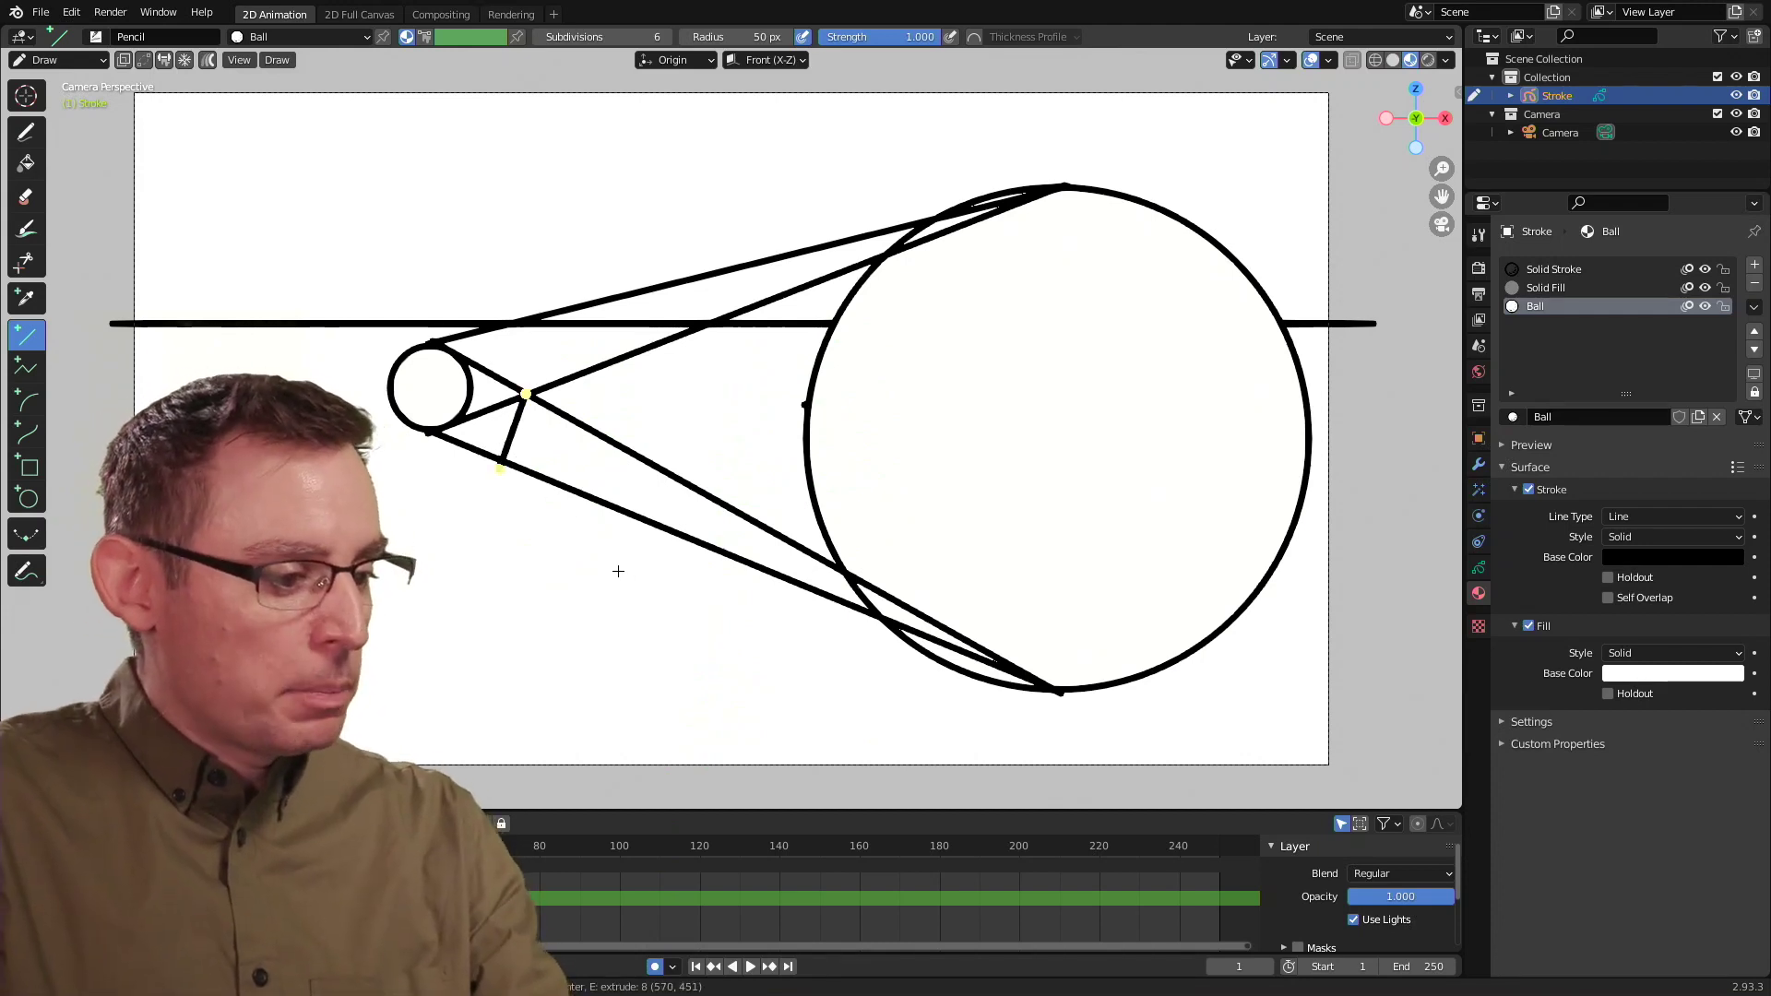
pyautogui.hotkey('ctrl', 'z')
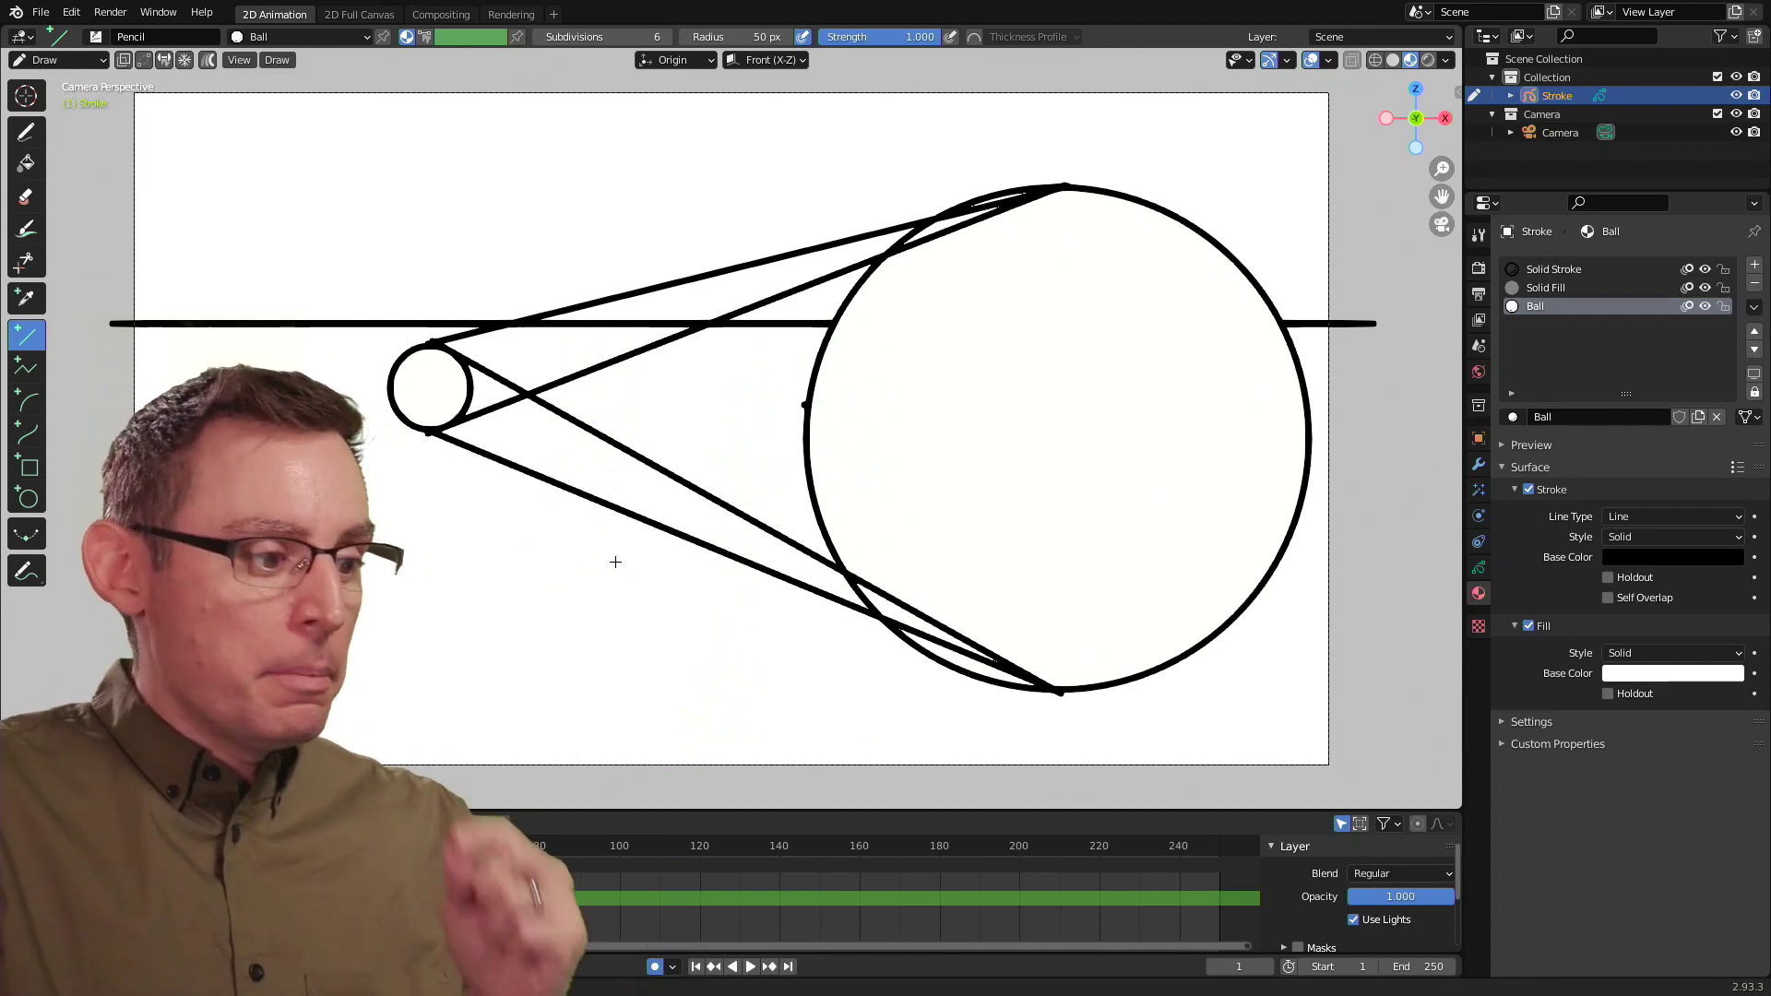
# In Edit Mode, duplicate the distant ball, move the copy to the crossing point and enlarge it
pyautogui.click(48, 60)
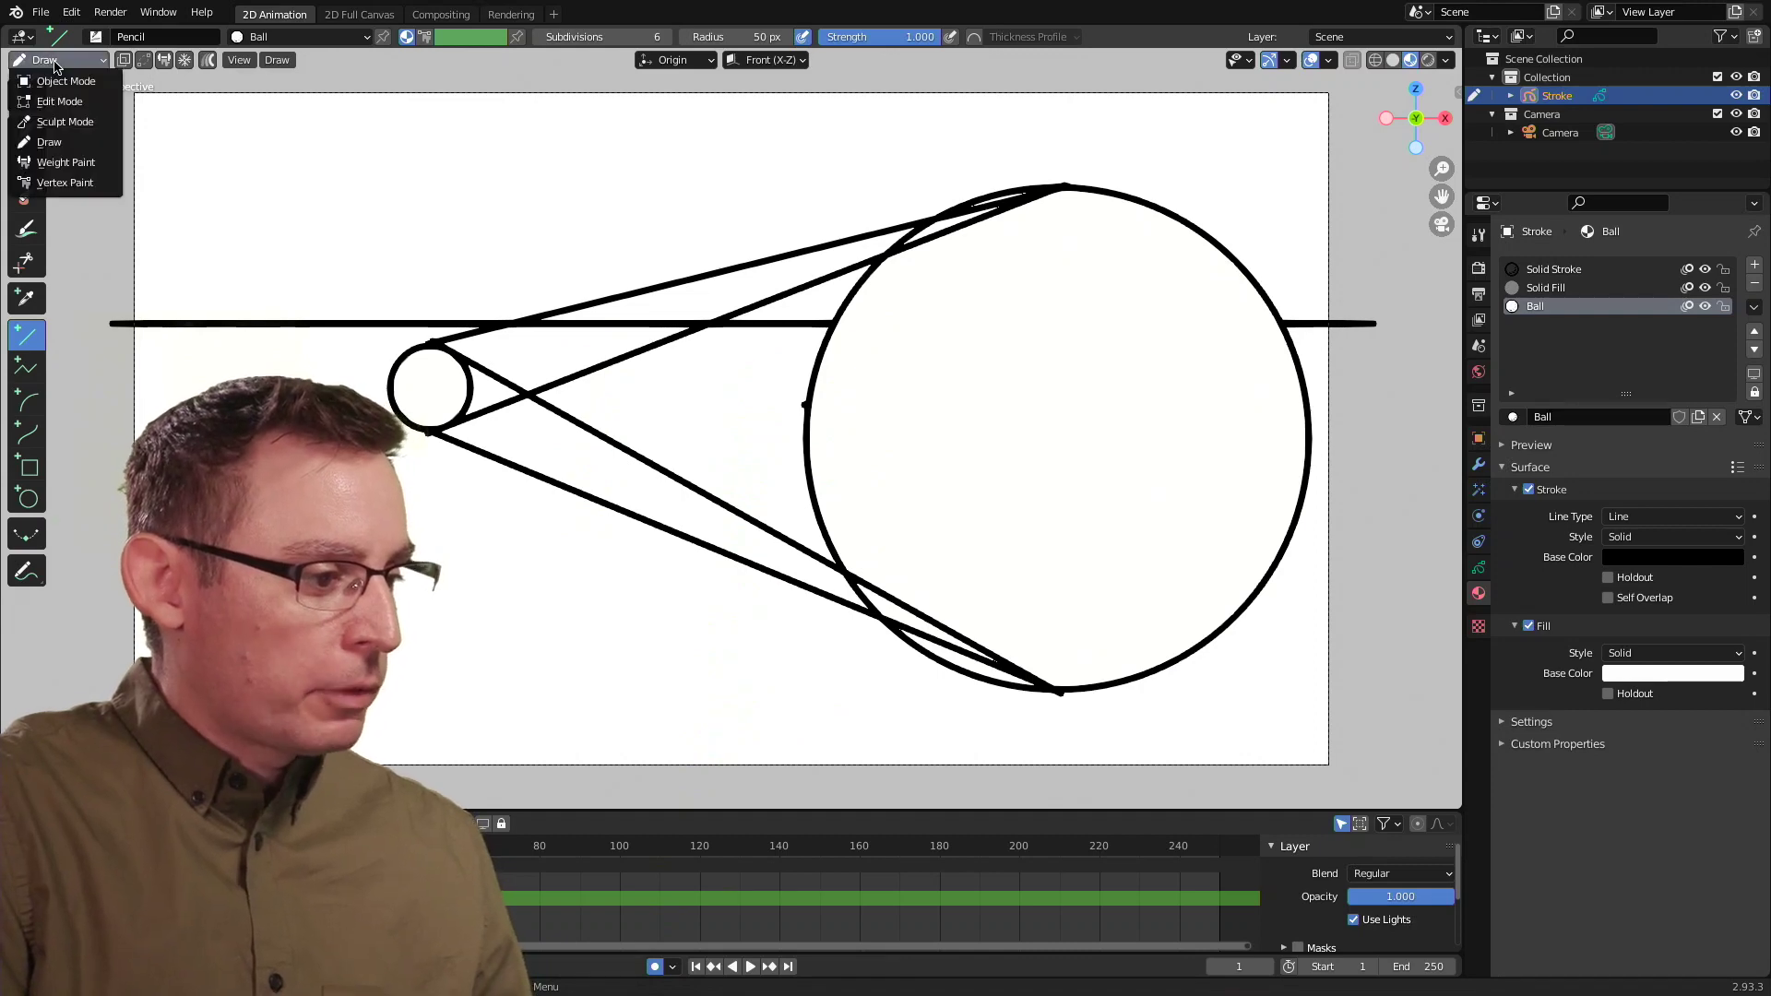
pyautogui.click(59, 100)
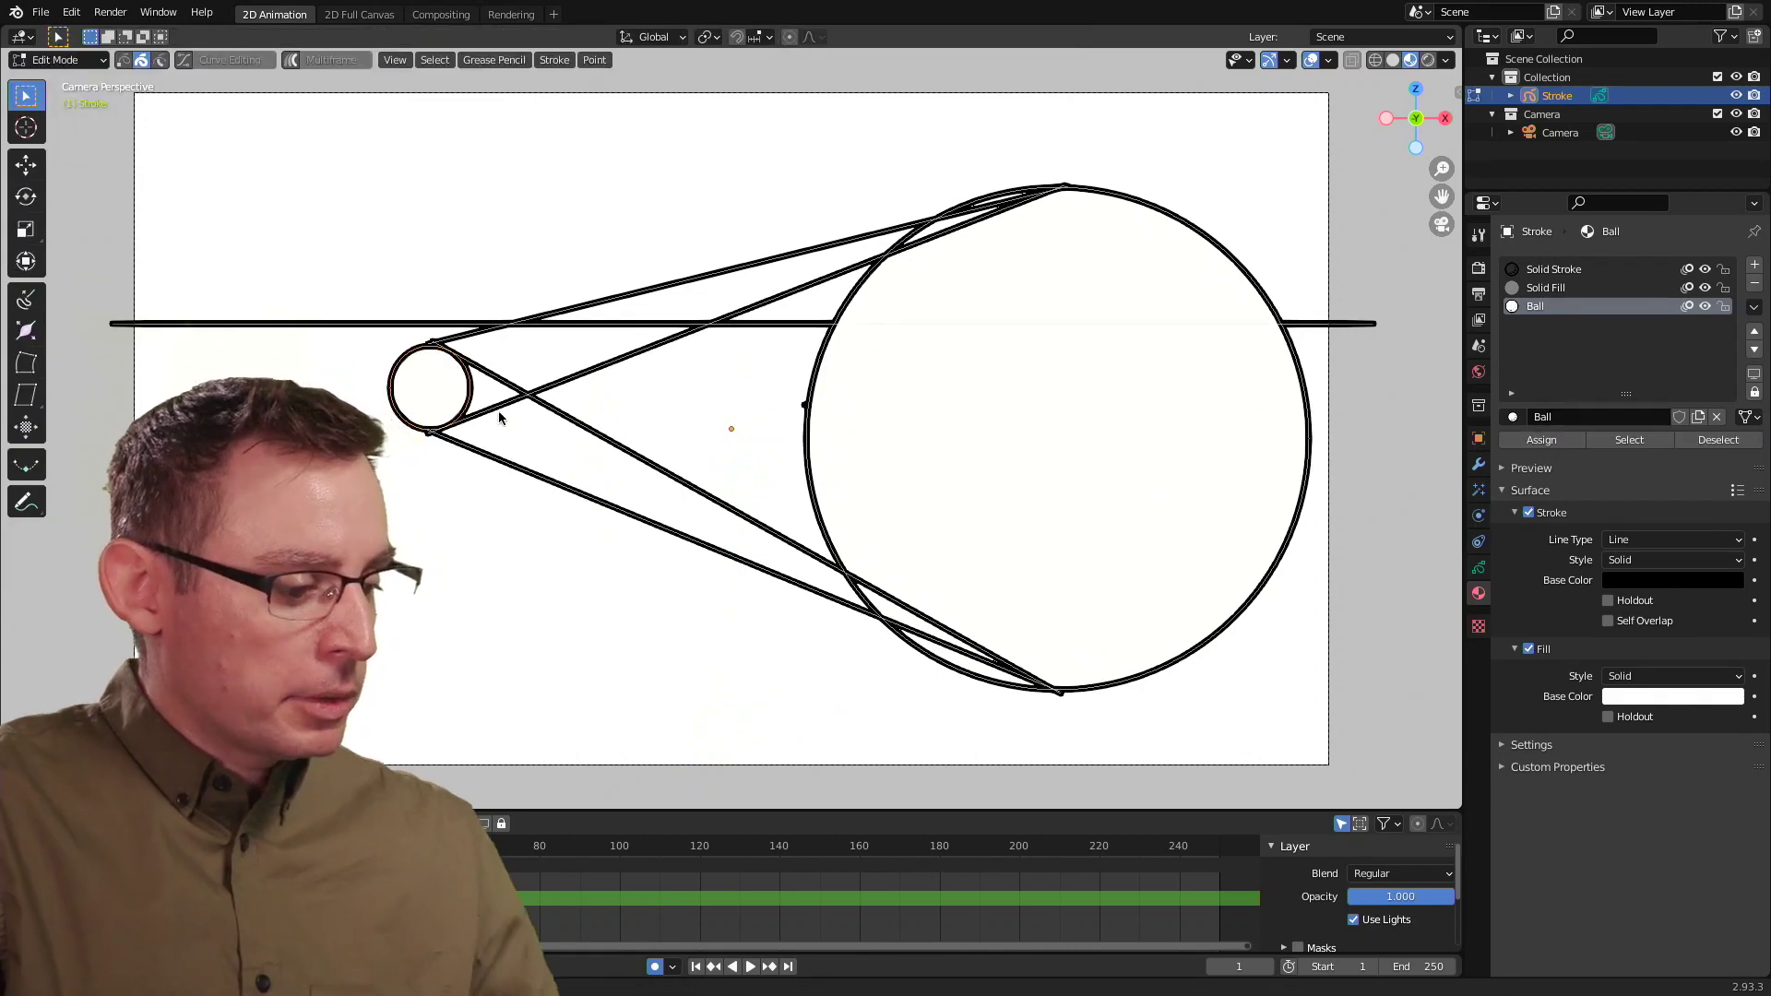
pyautogui.hotkey('shift', 'd')
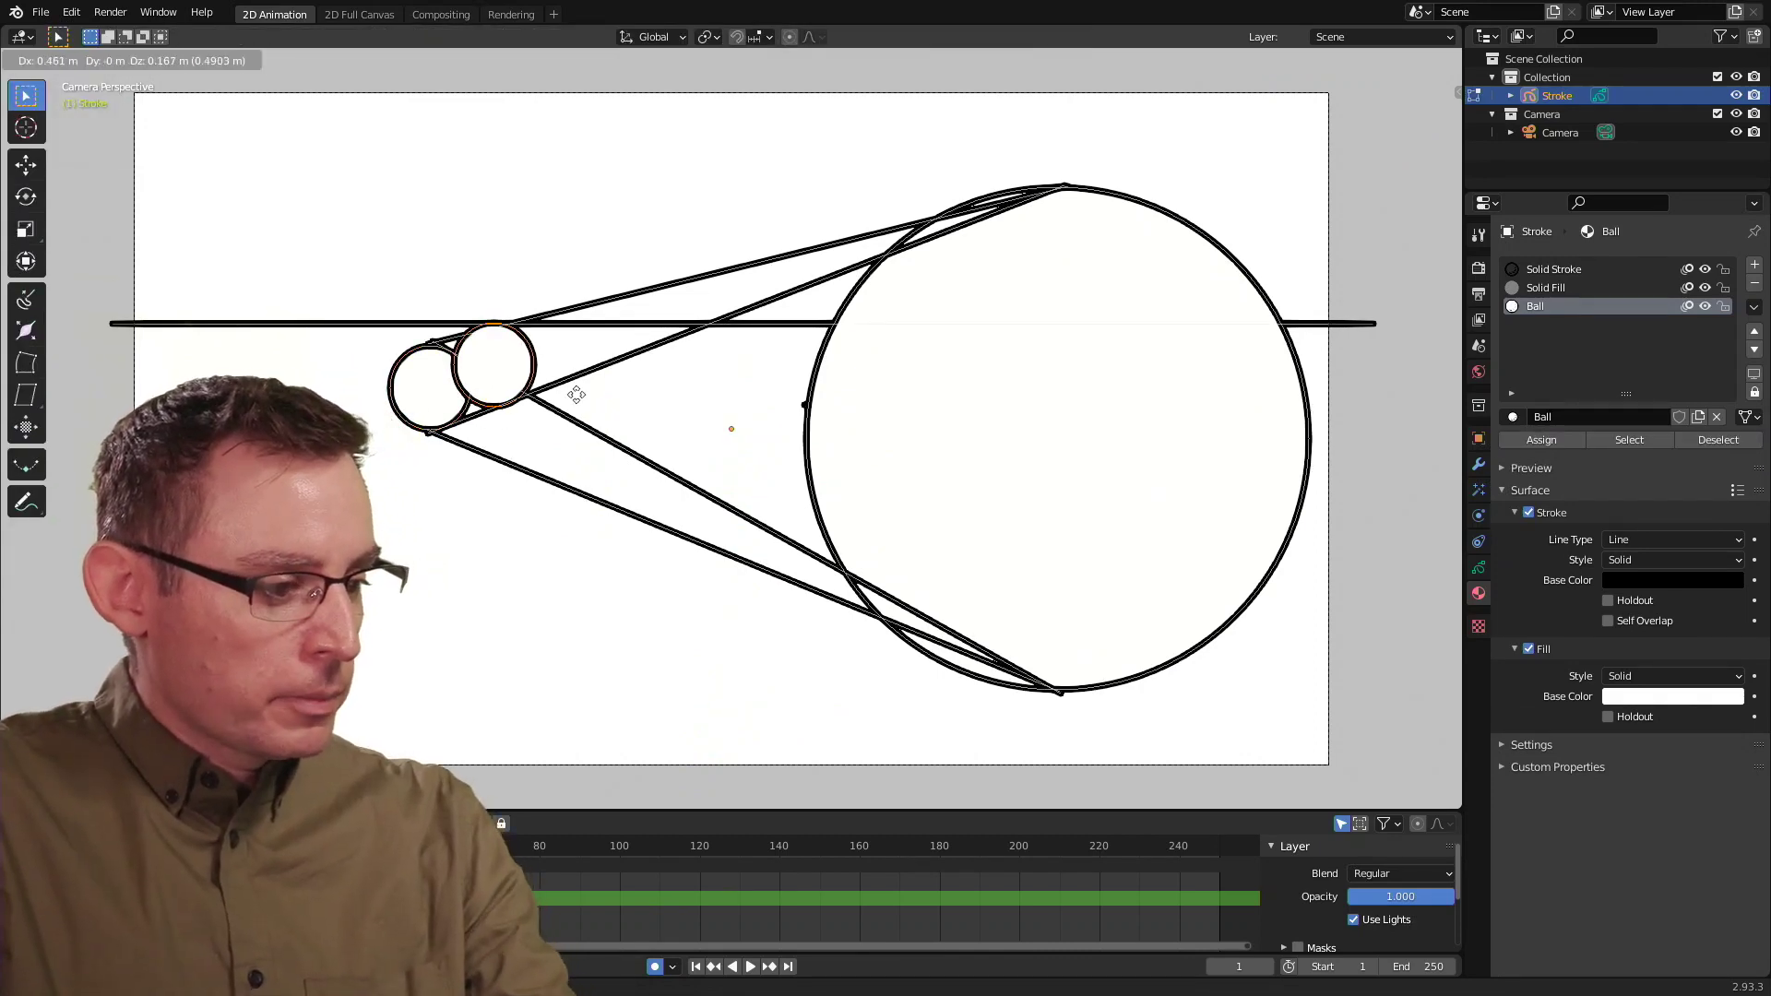
pyautogui.click(583, 433)
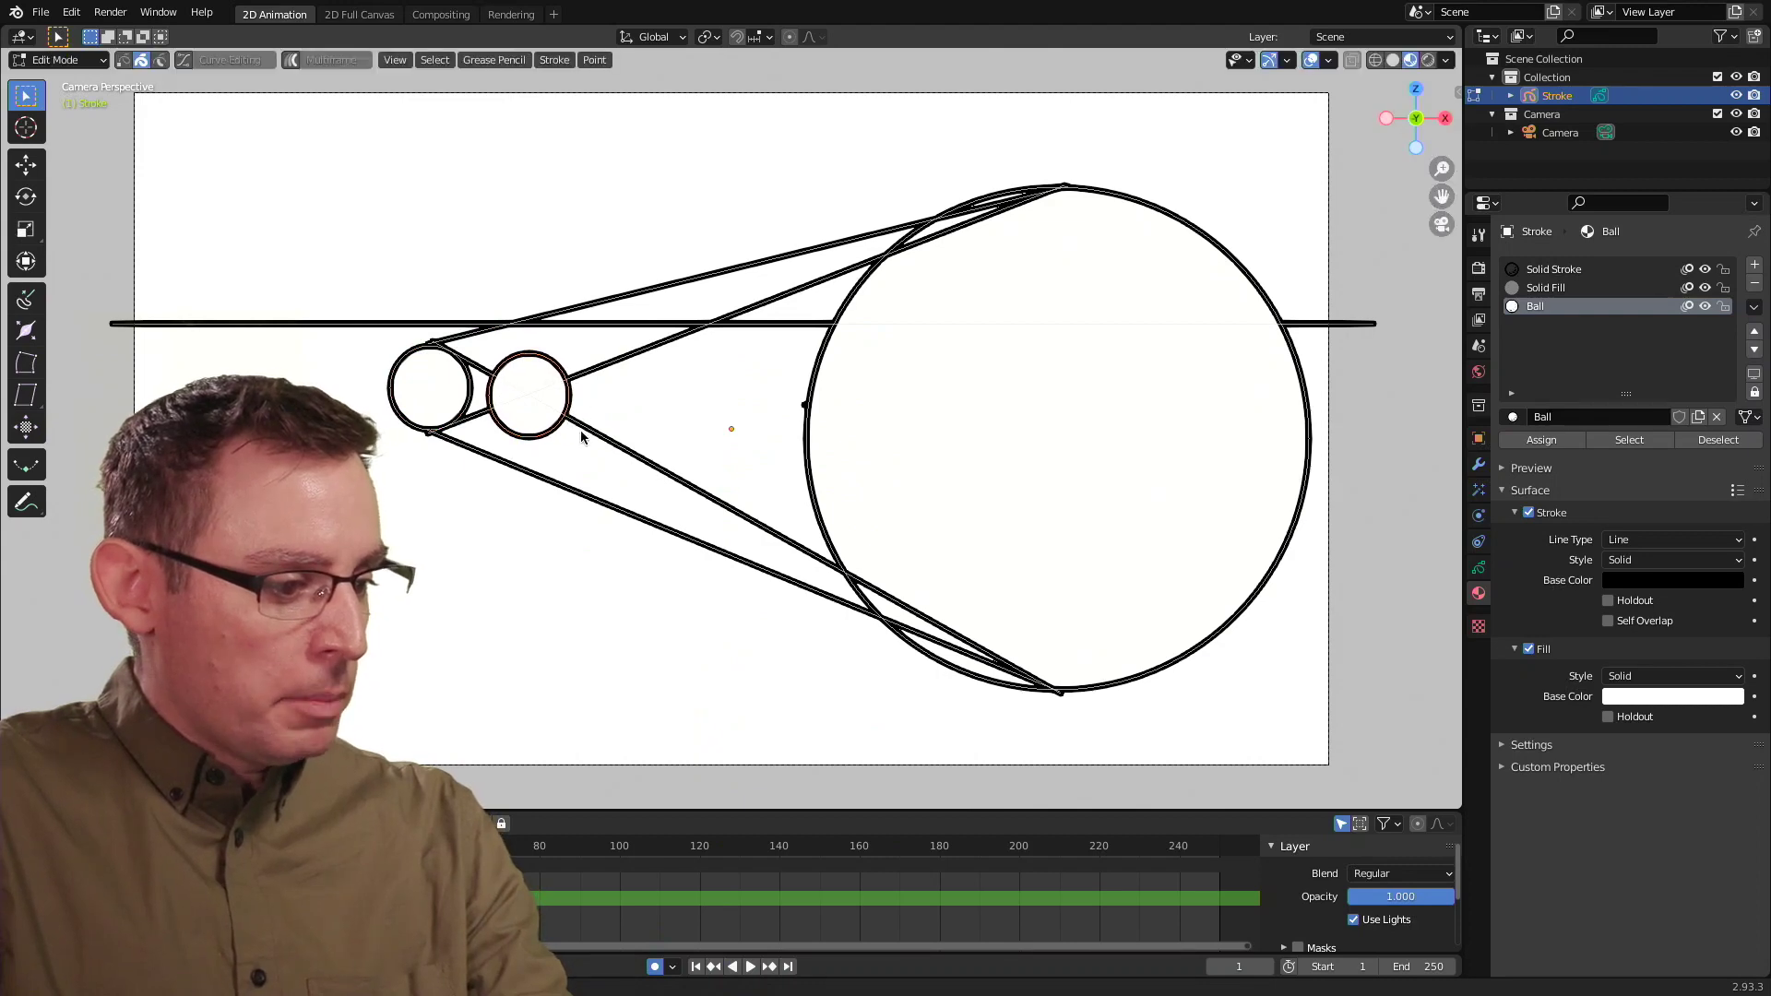
pyautogui.press('s')
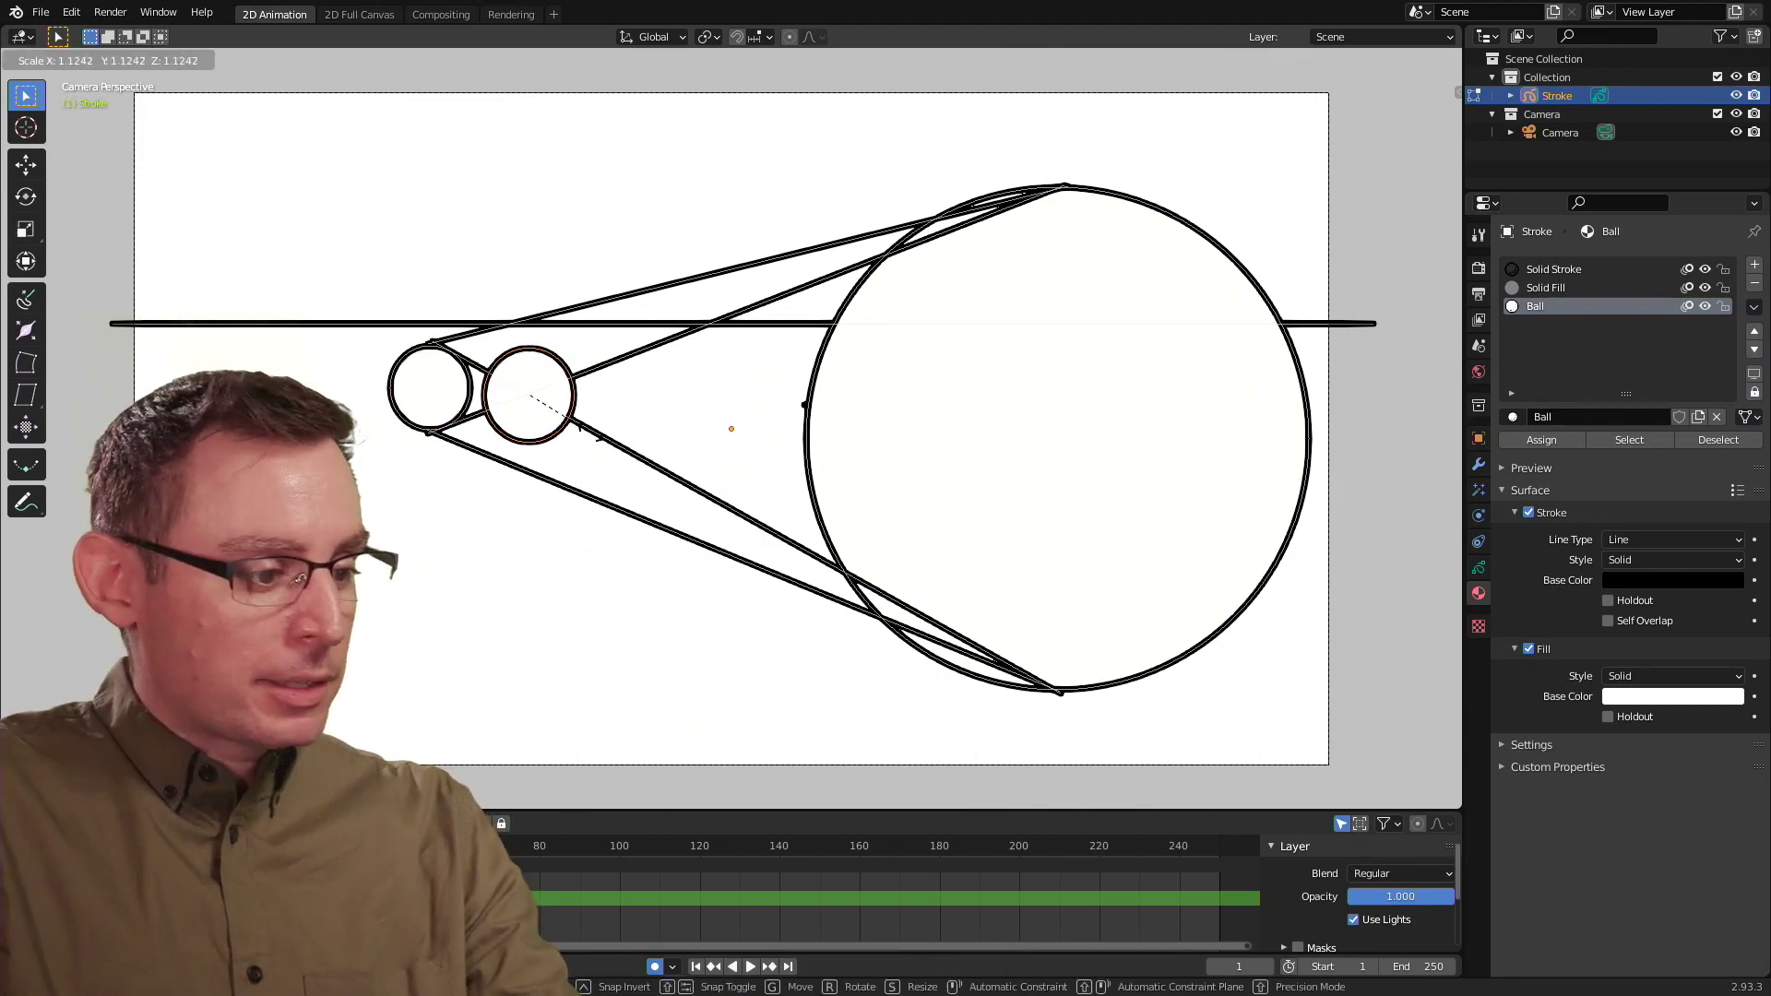
pyautogui.click(596, 436)
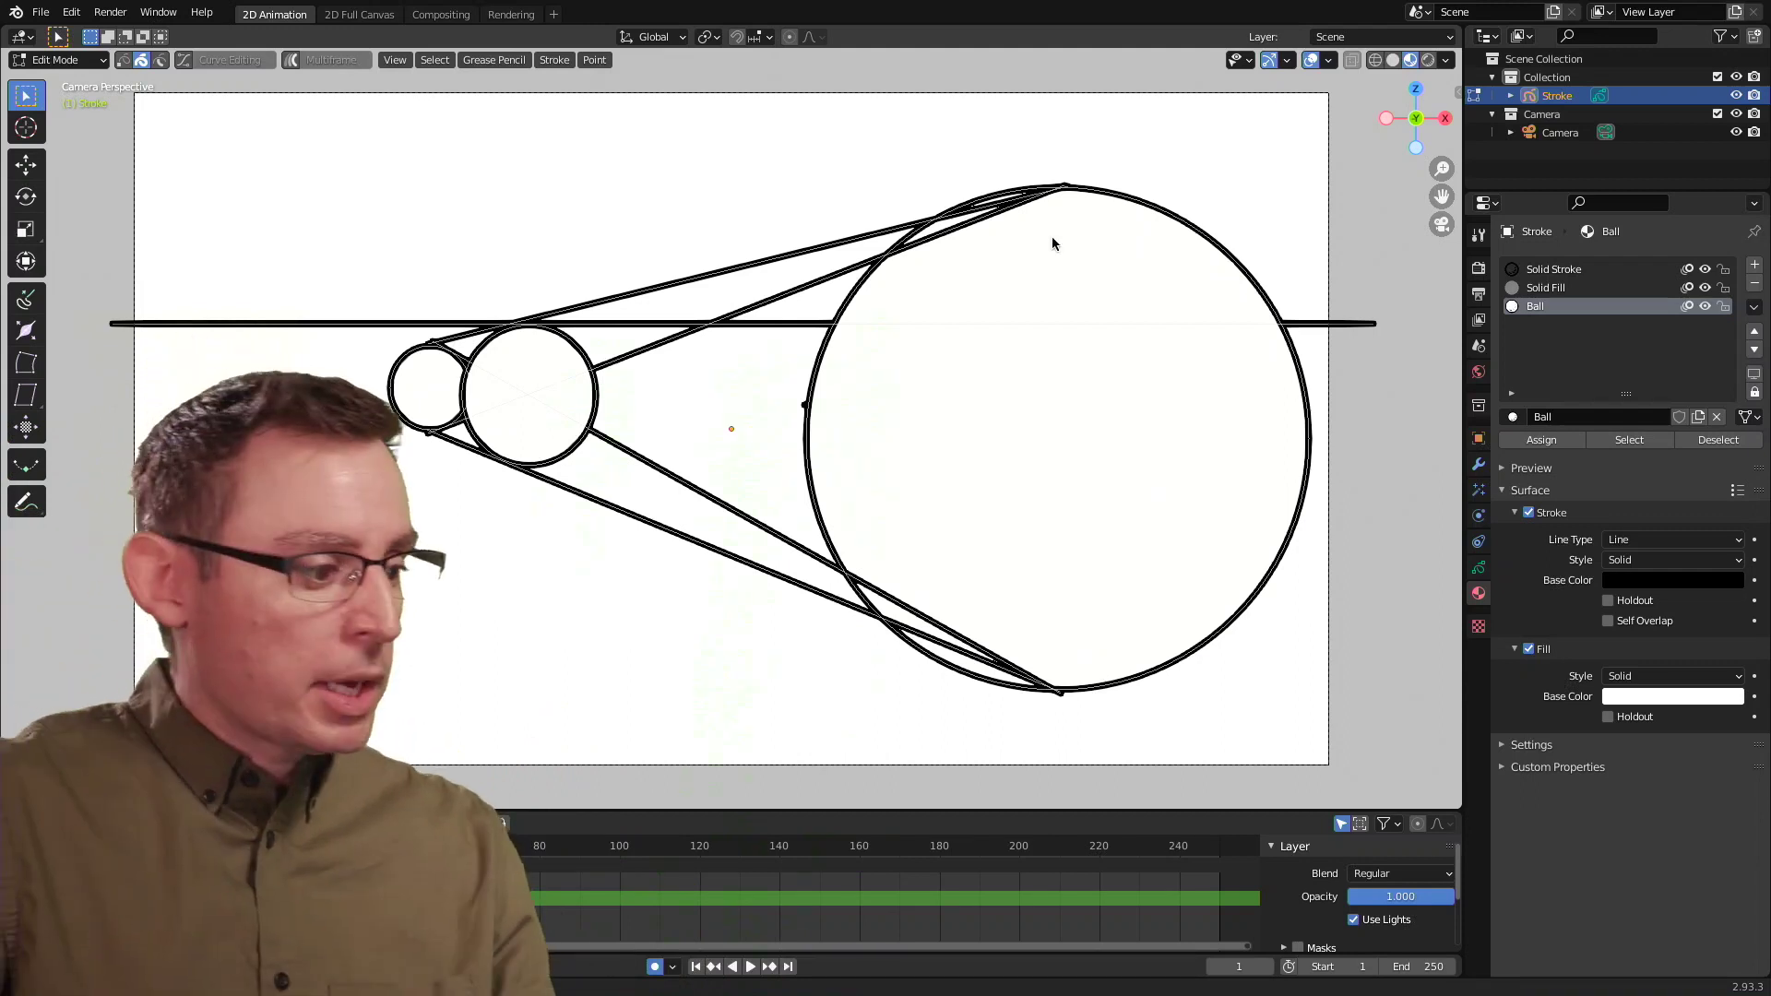
# In Draw mode, draw two lines crossing from the middle ball's edges to the foreground ball's opposite edges
pyautogui.click(56, 60)
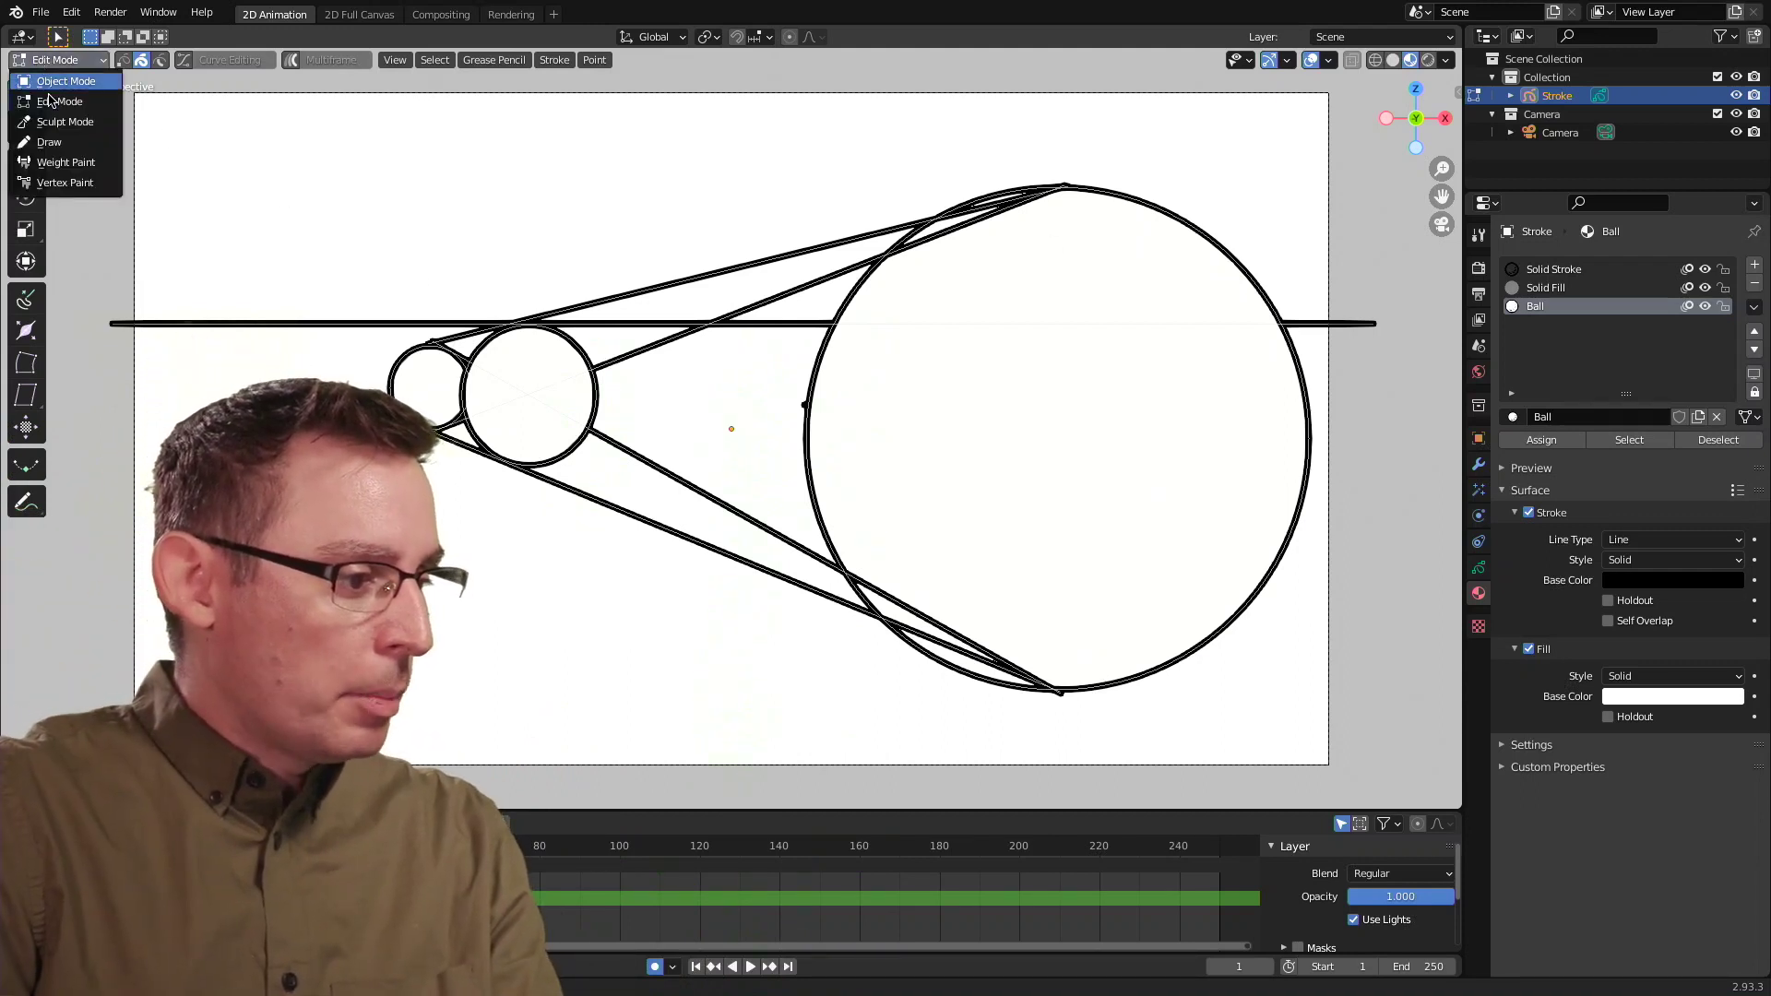
pyautogui.click(51, 142)
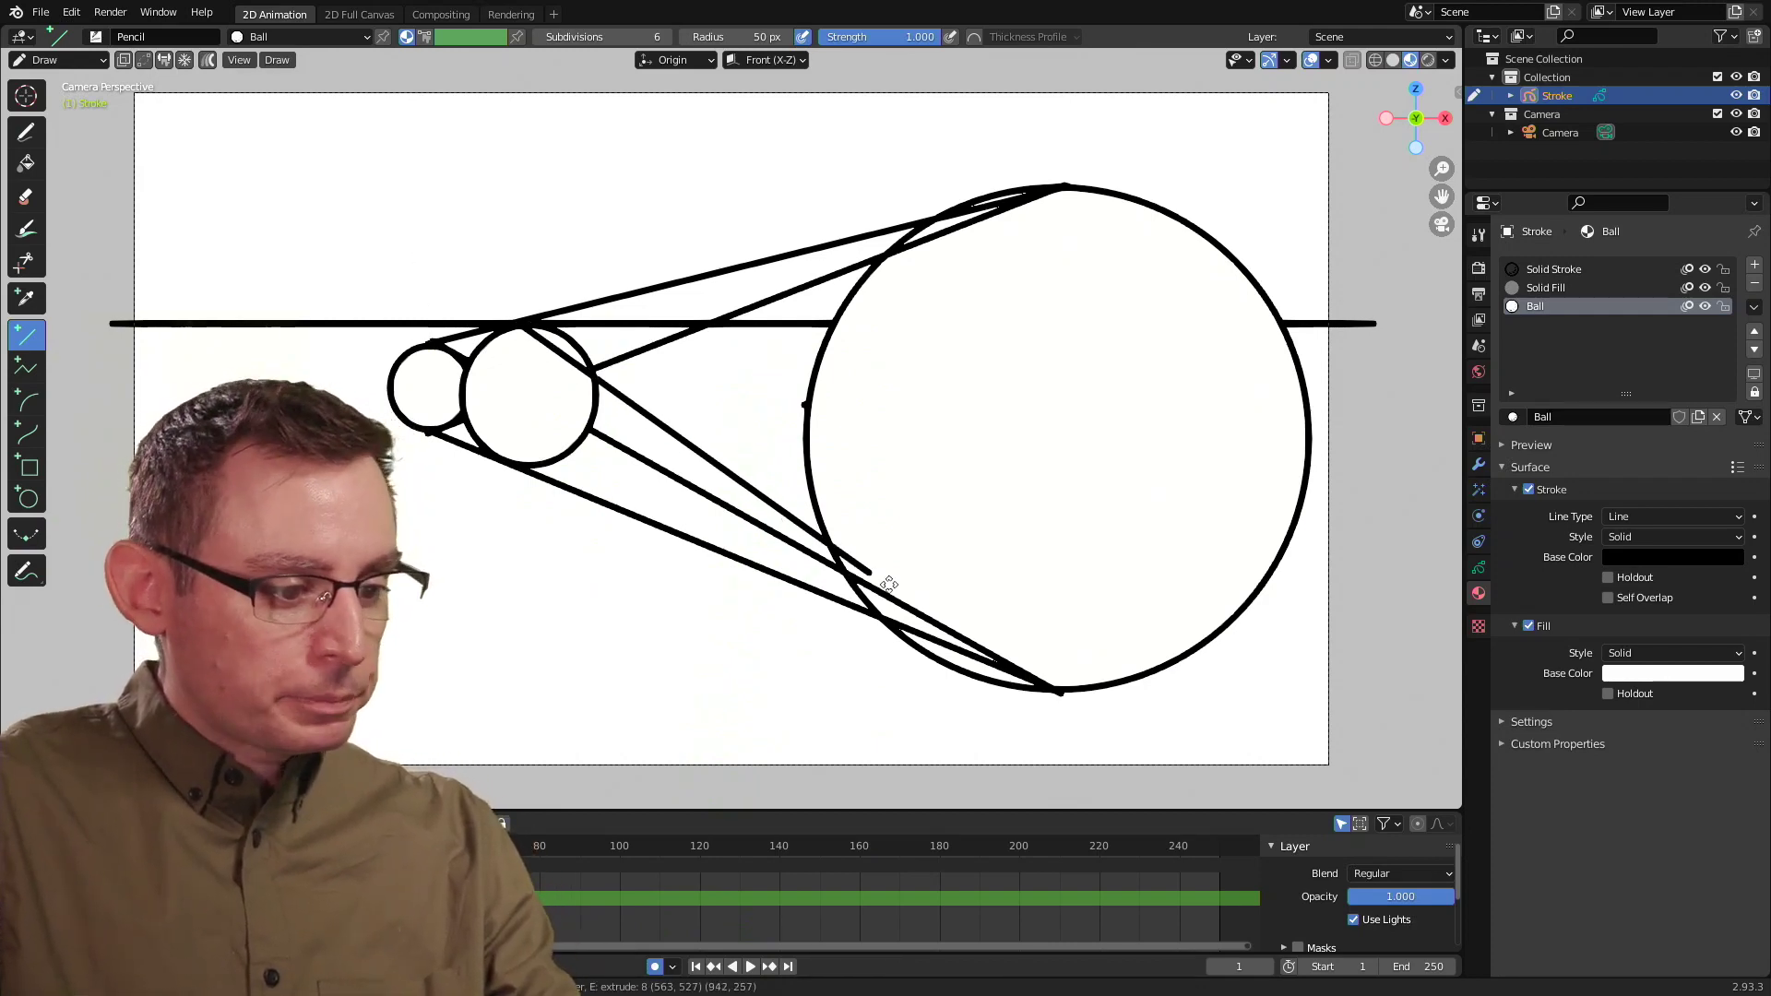
pyautogui.moveTo(887, 581); pyautogui.dragTo(1058, 693)
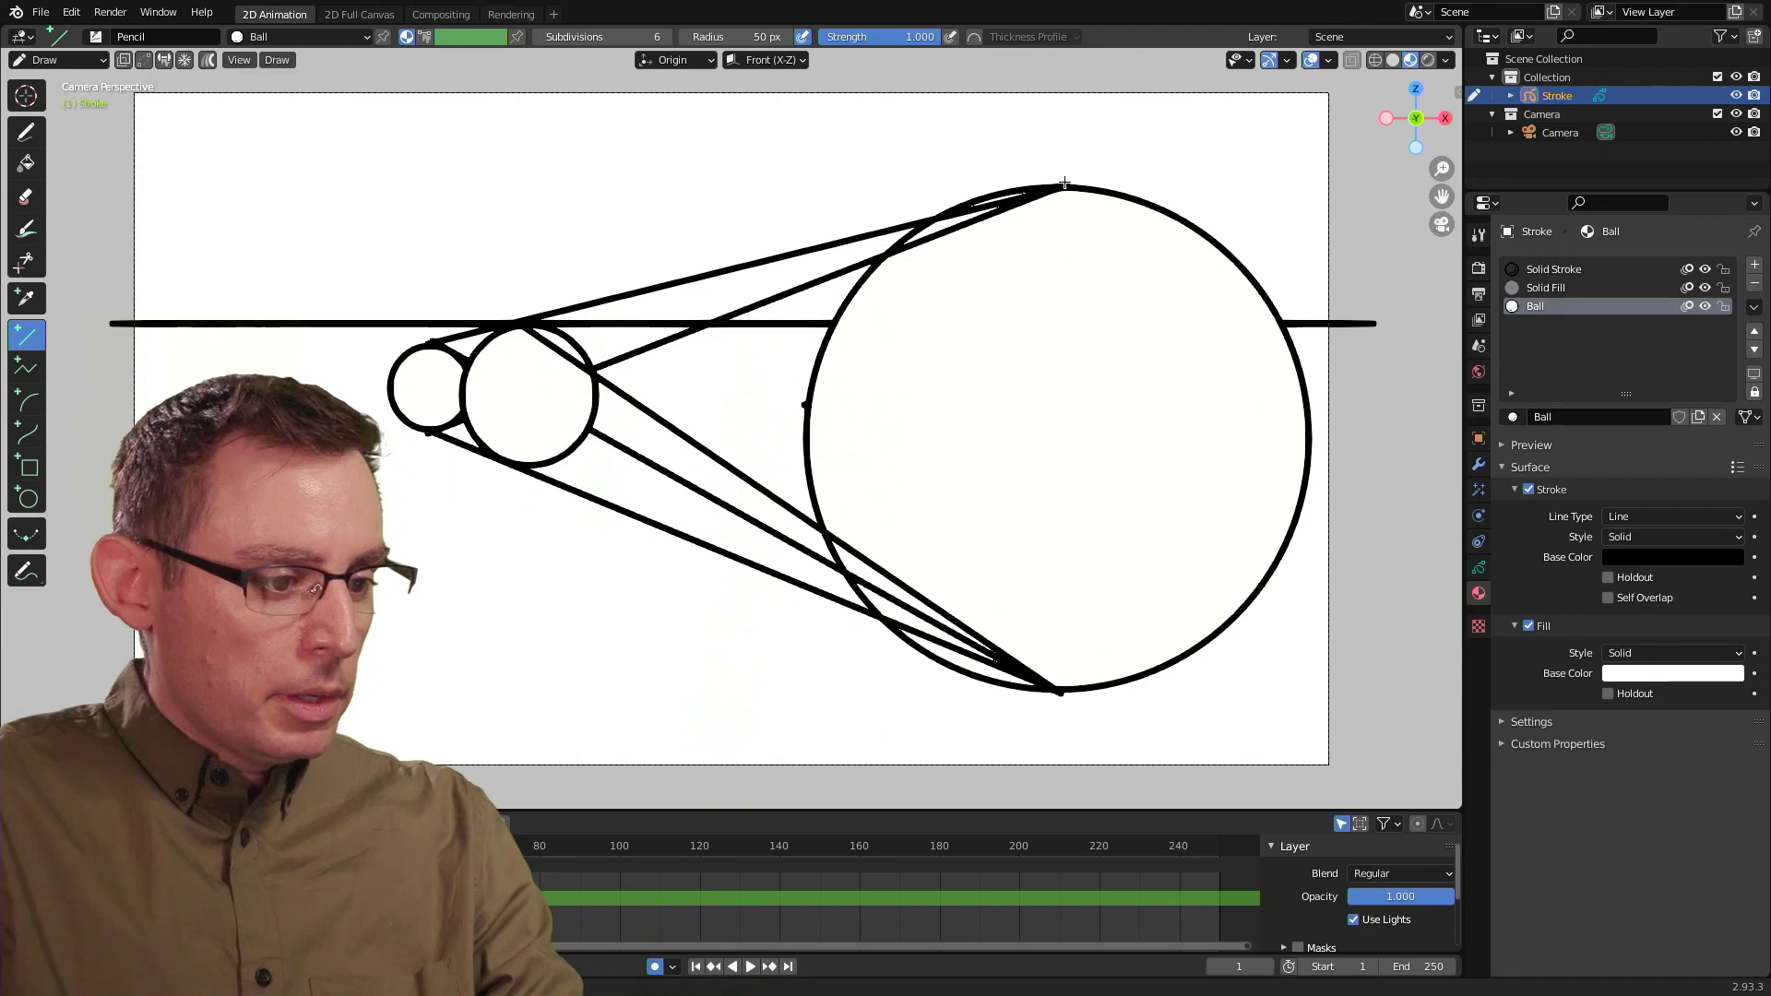
pyautogui.moveTo(785, 318); pyautogui.dragTo(521, 468)
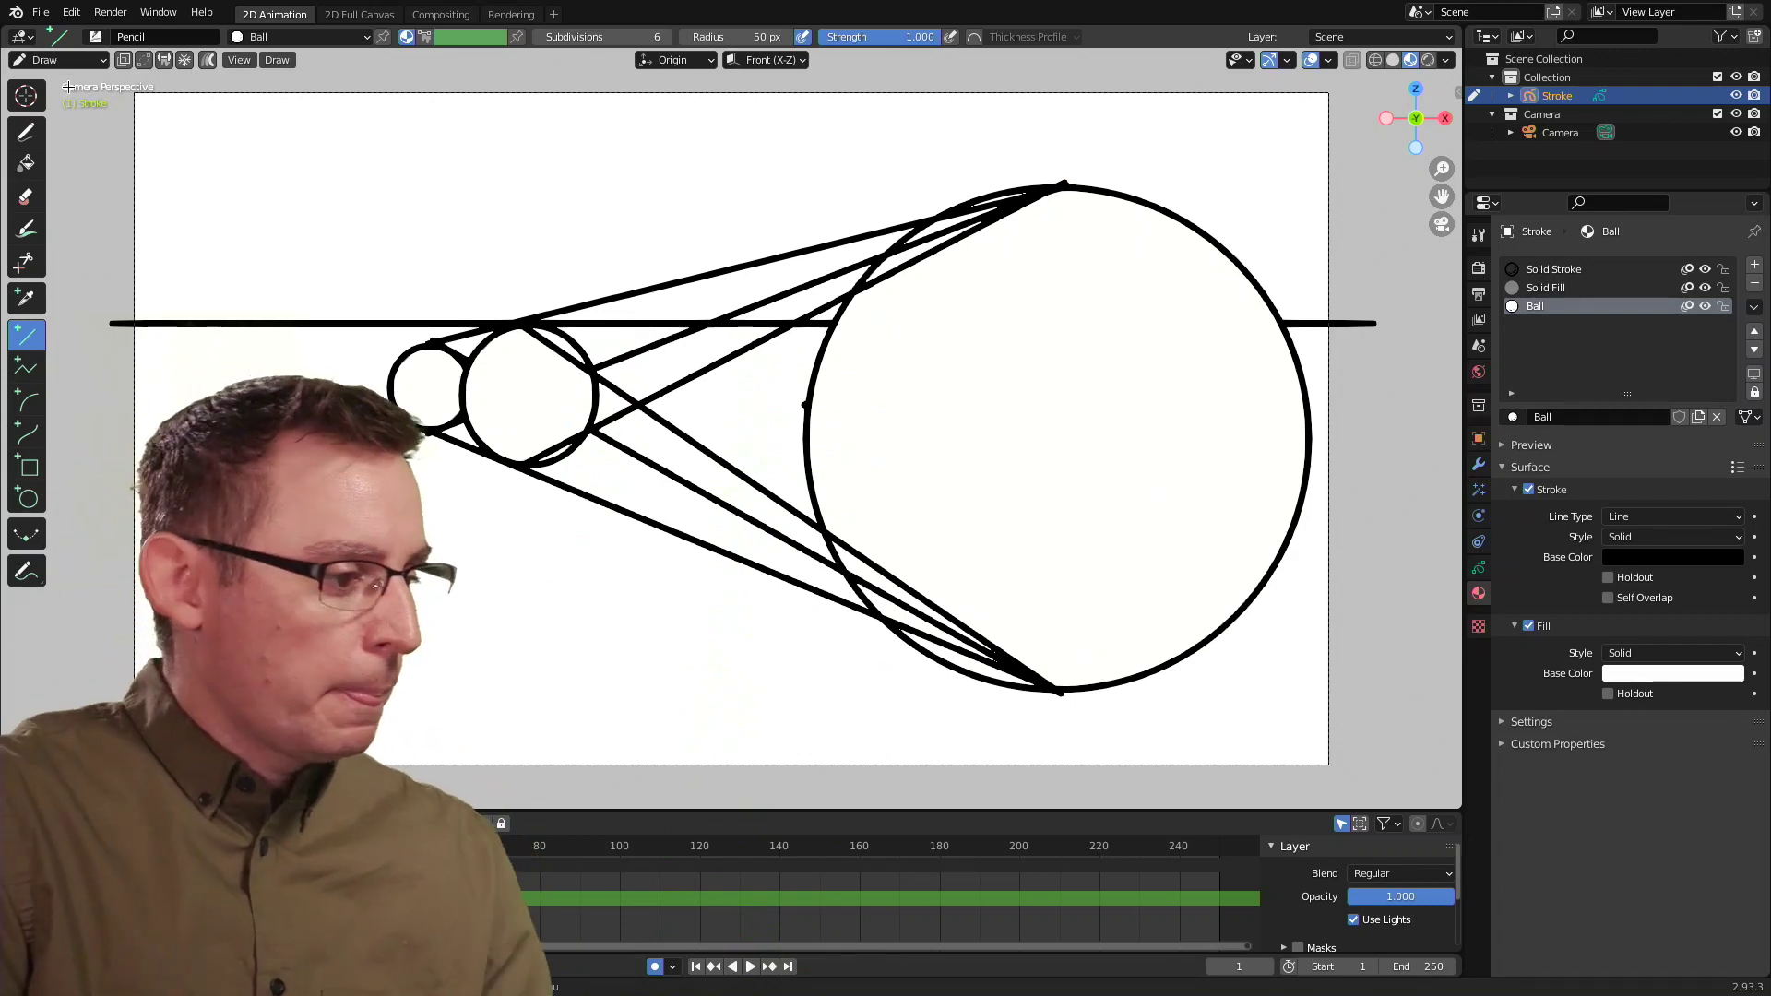
pyautogui.click(56, 60)
# Duplicate the middle ball, enlarge the copy at the new crossing point, then deselect everything
pyautogui.click(55, 87)
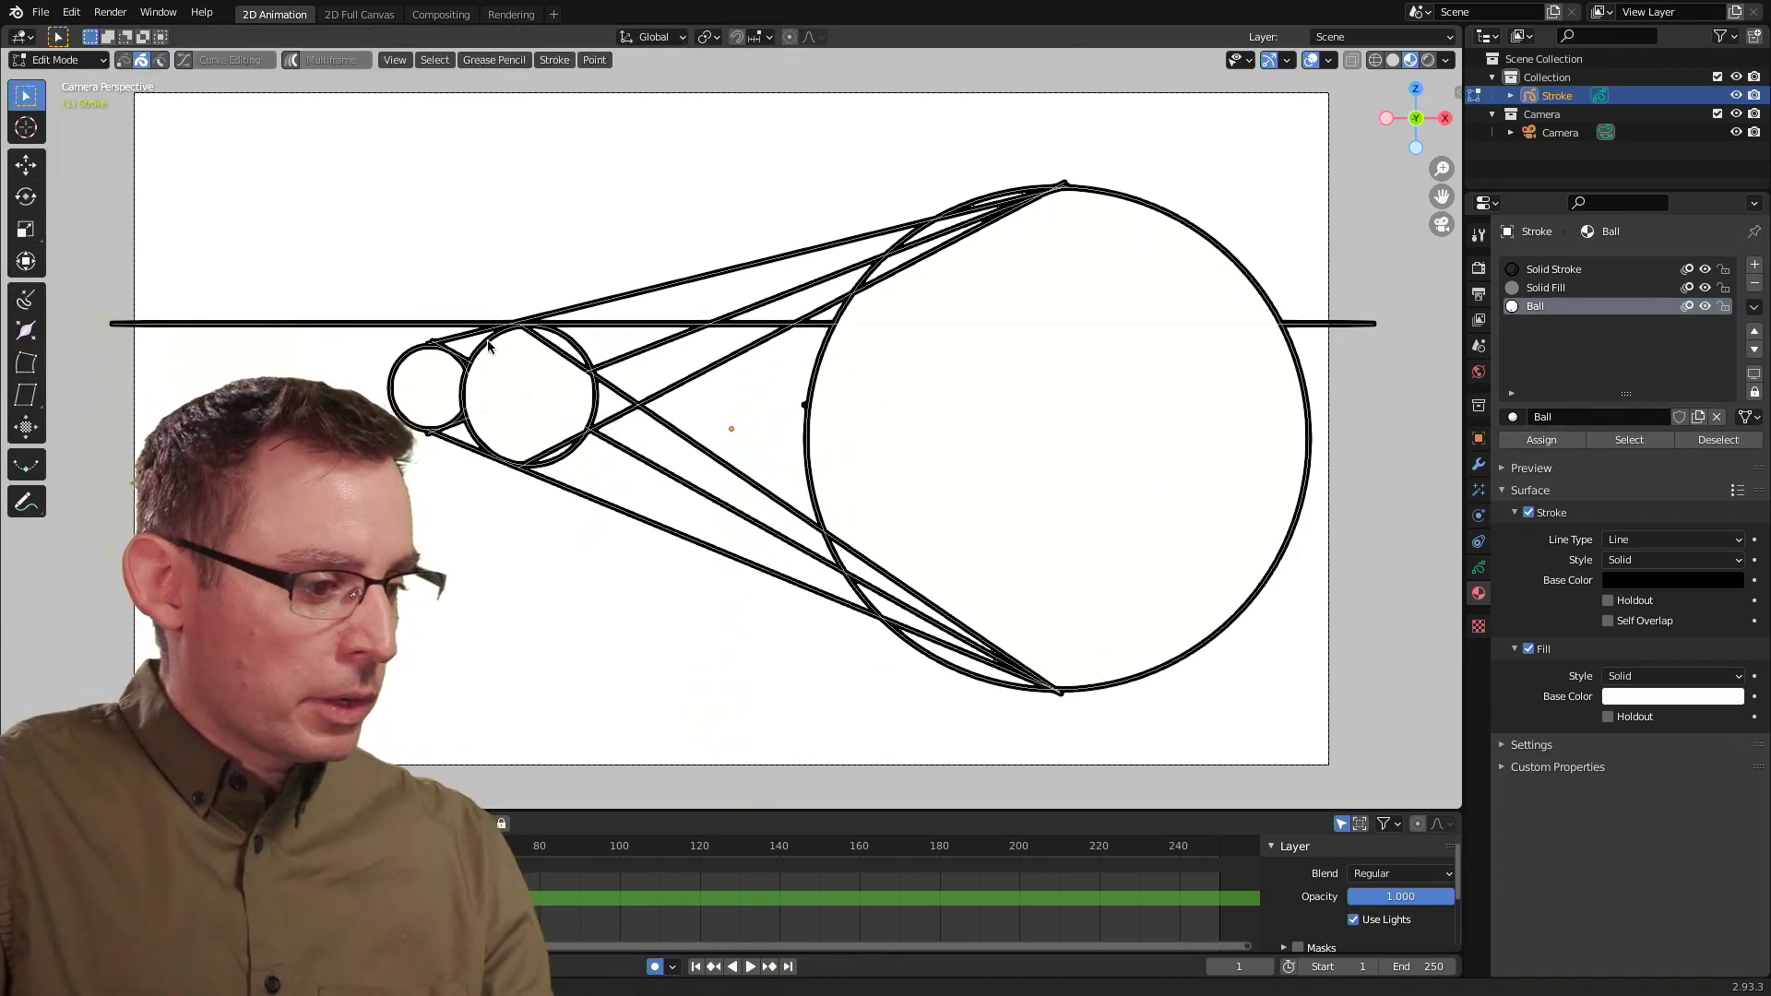
pyautogui.click(499, 369)
pyautogui.hotkey('shift', 'd')
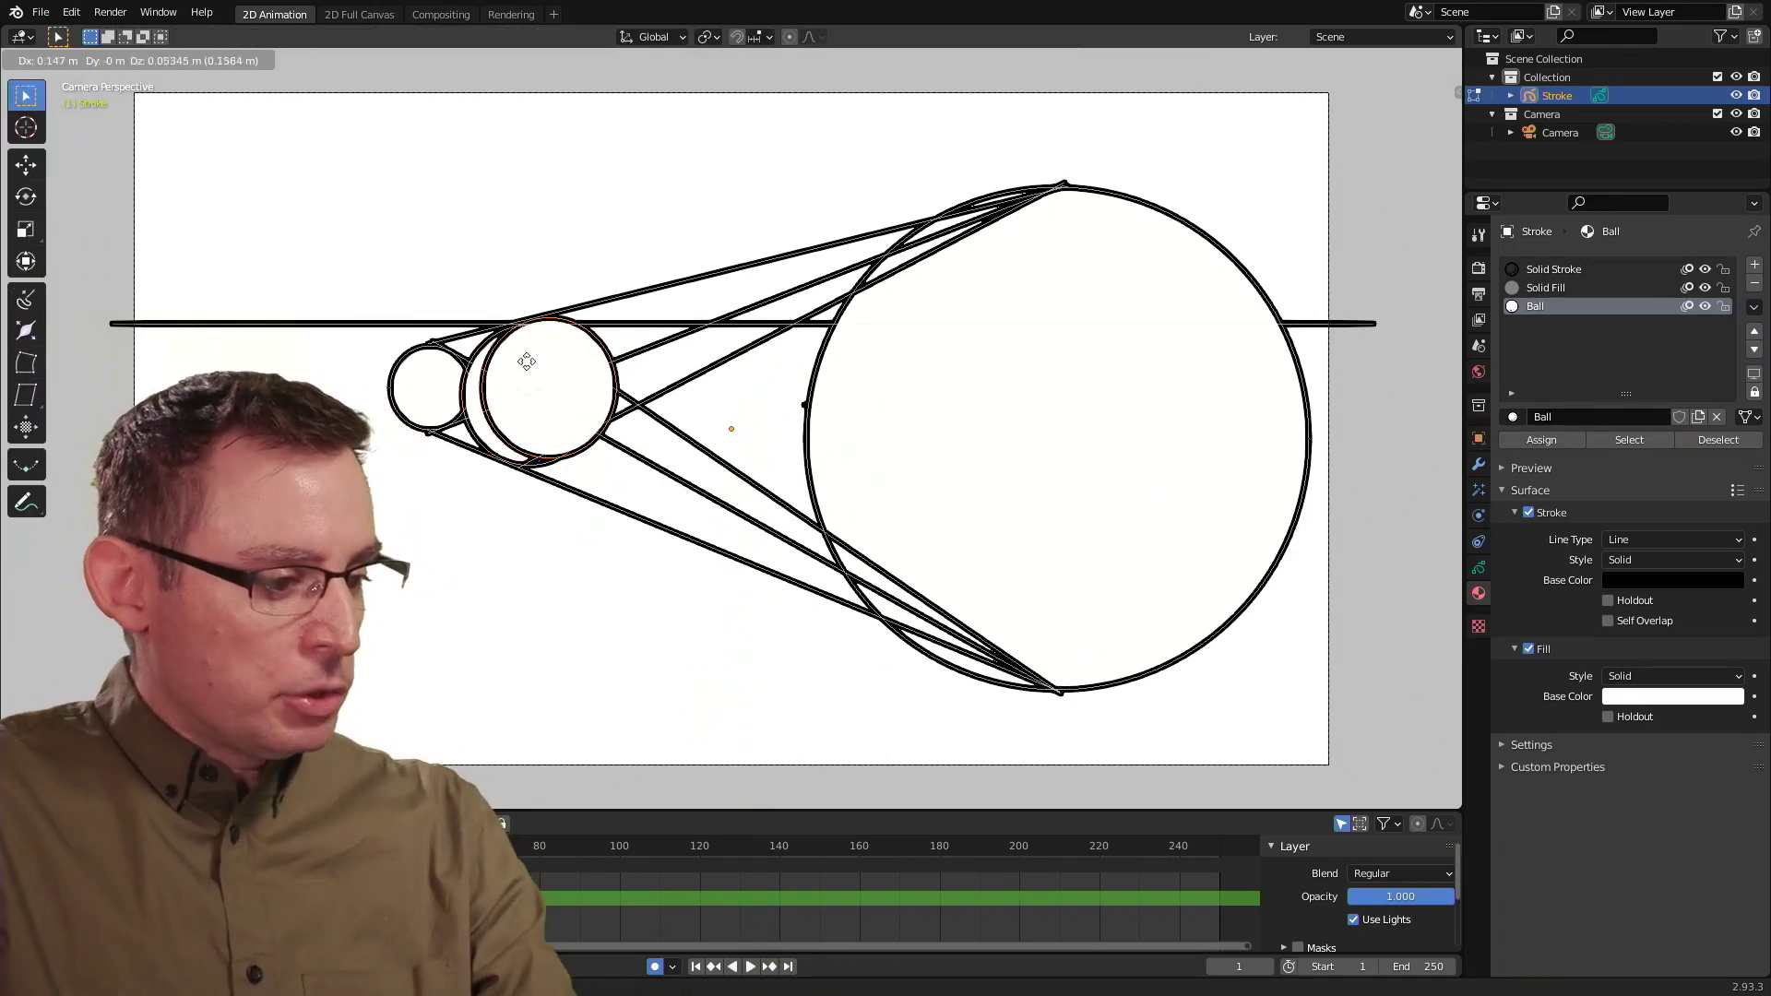
pyautogui.click(610, 385)
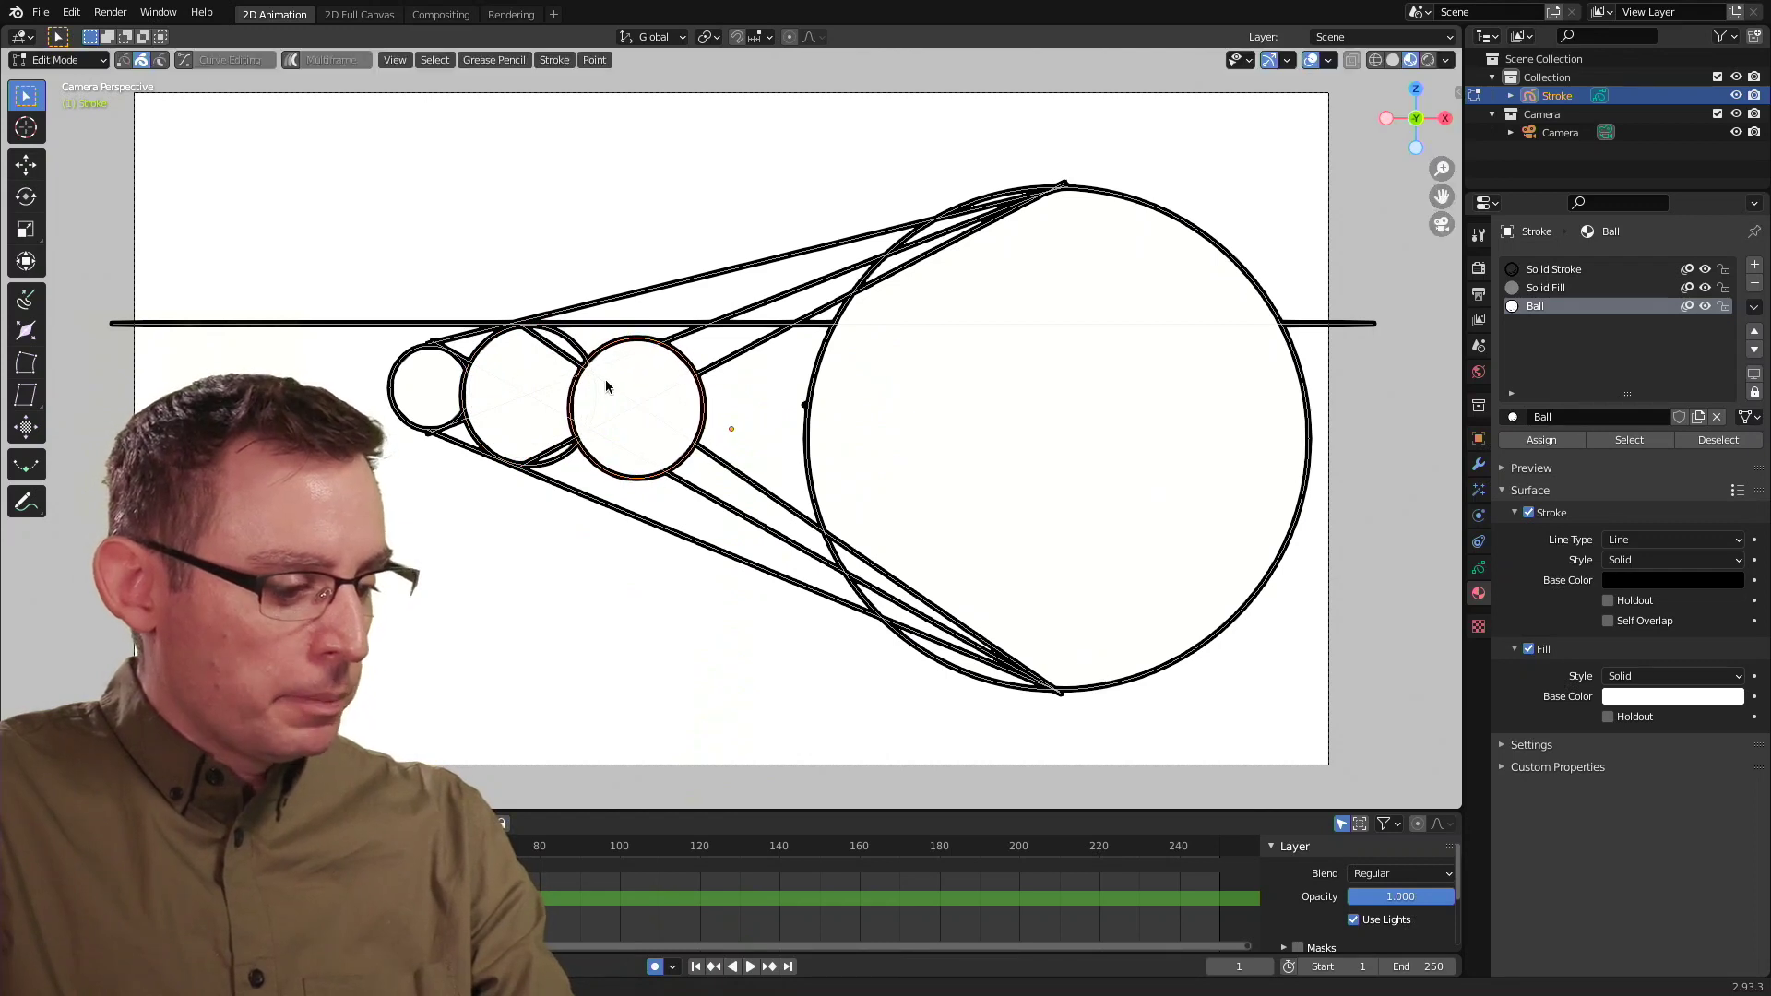
pyautogui.press('s')
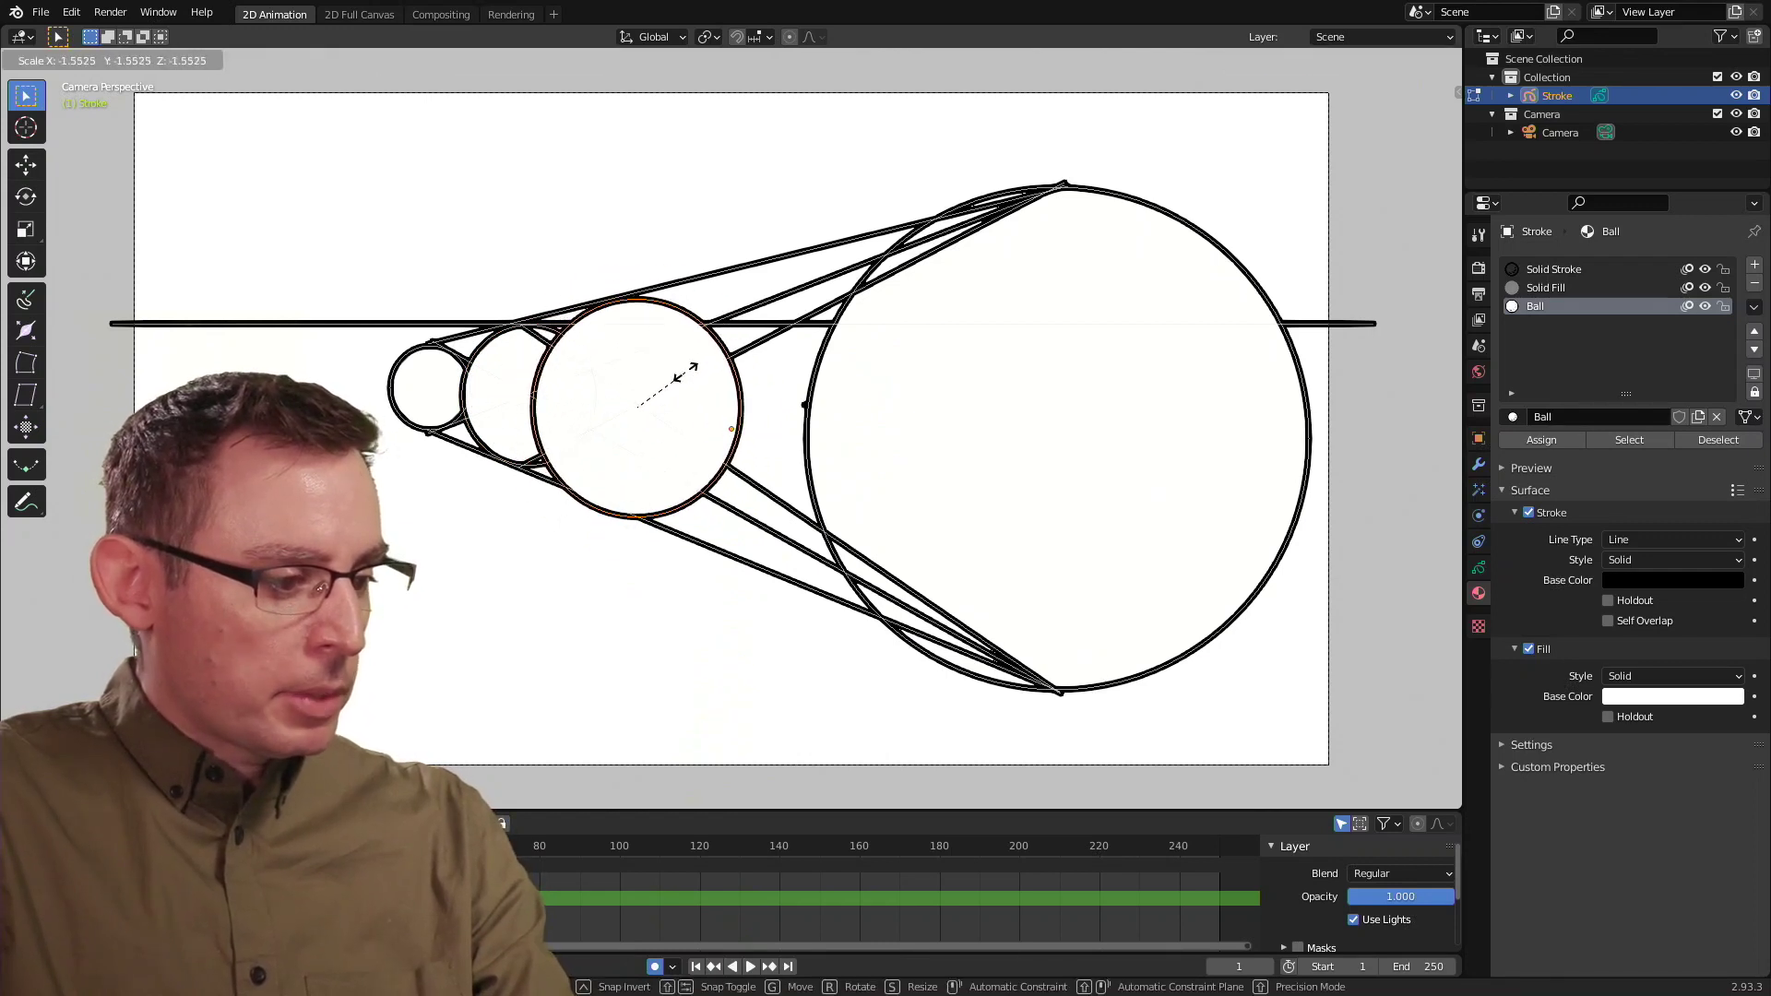
pyautogui.click(685, 372)
pyautogui.click(606, 233)
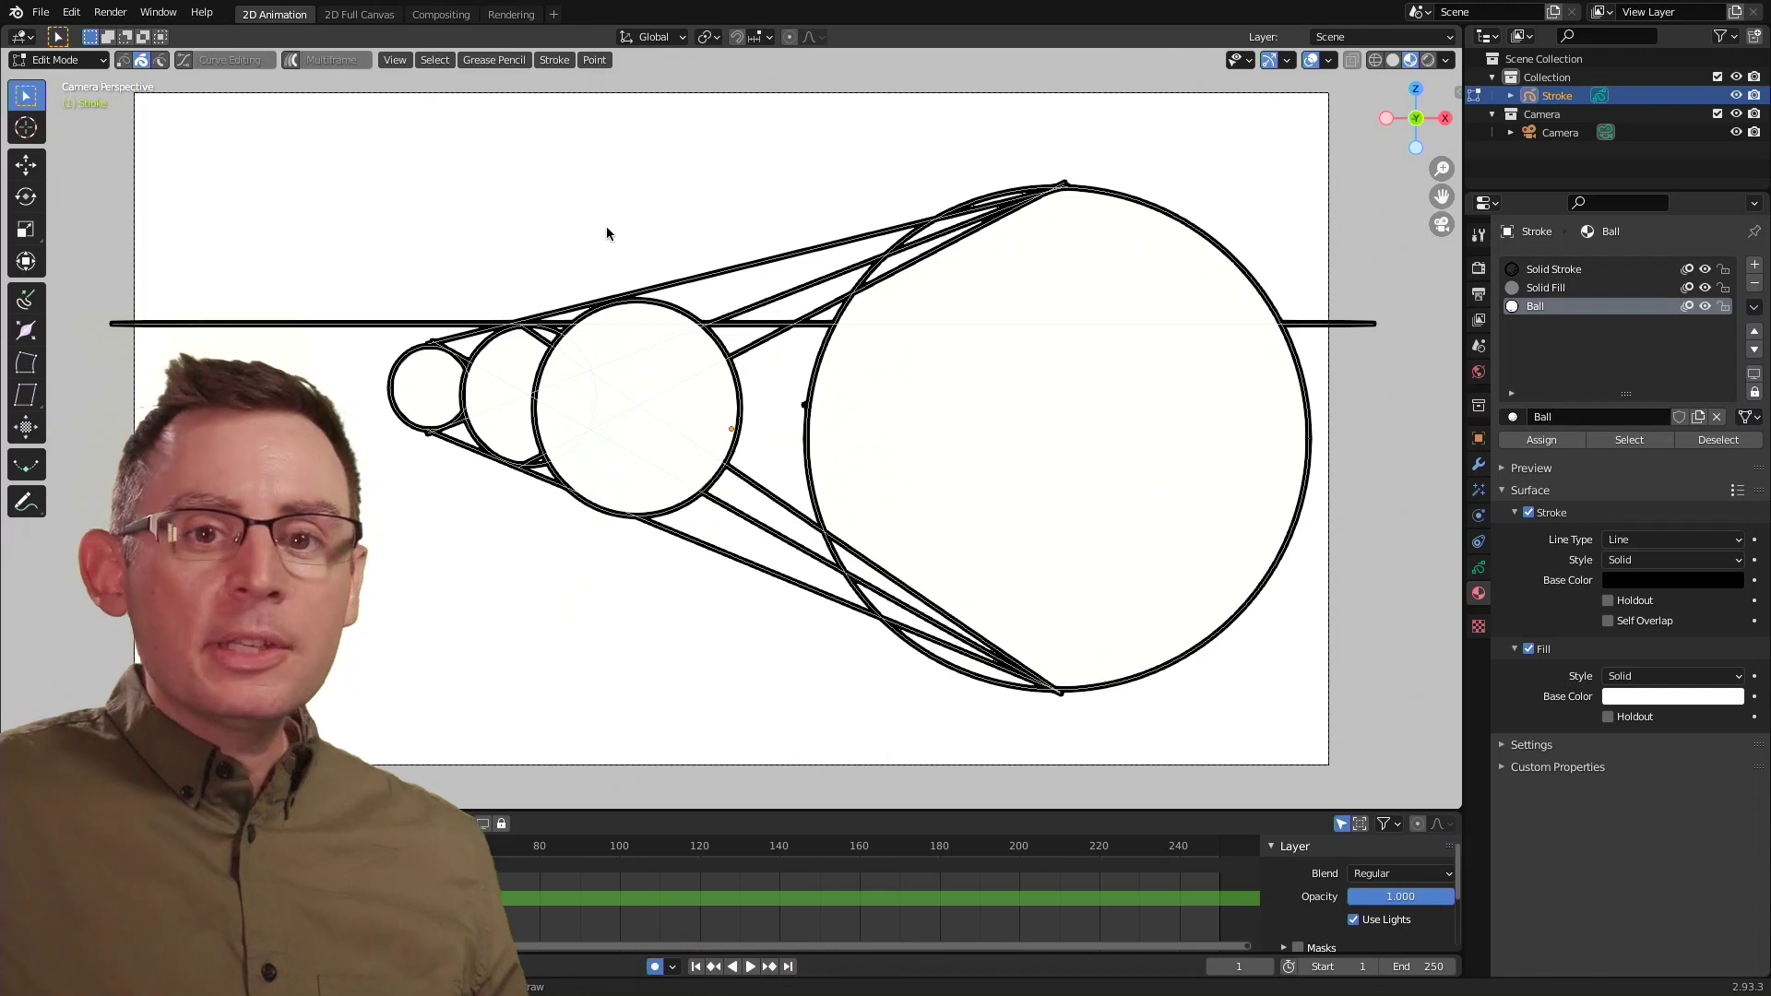